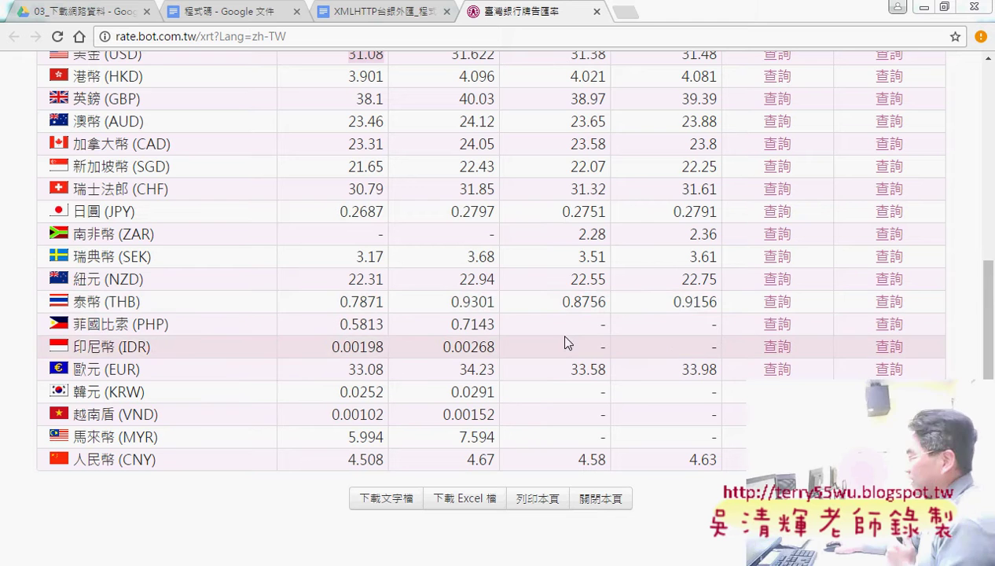
Download the Bank of Taiwan rate table as an ExchangeRate .txt file via 下載文字檔
scroll(550, 322, up, 4)
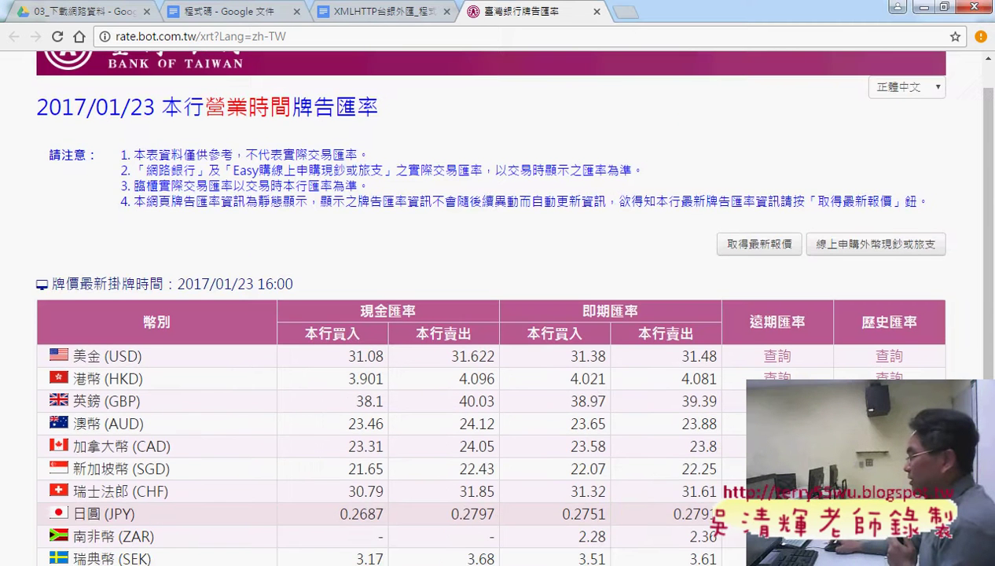
scroll(446, 545, down, 4)
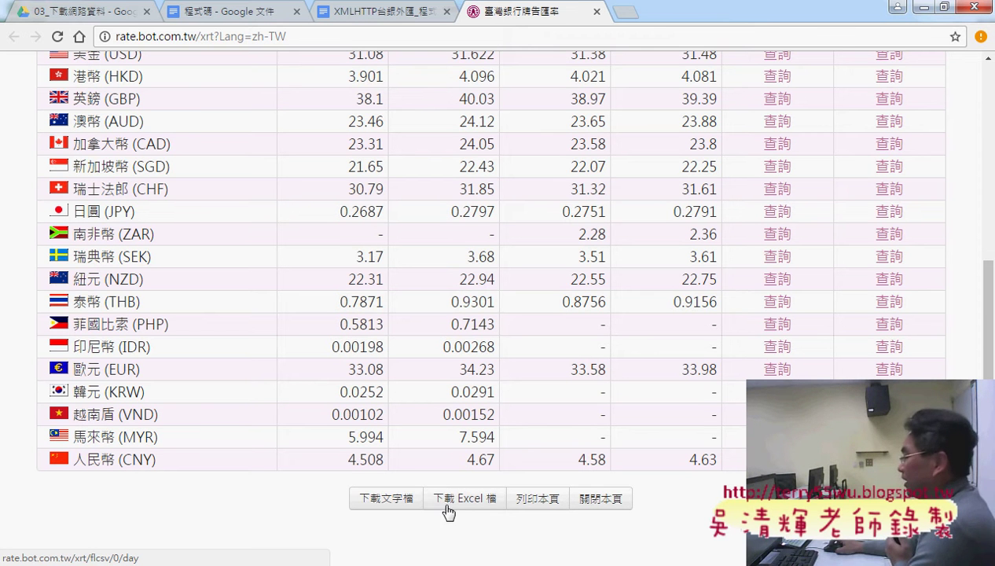
click(386, 498)
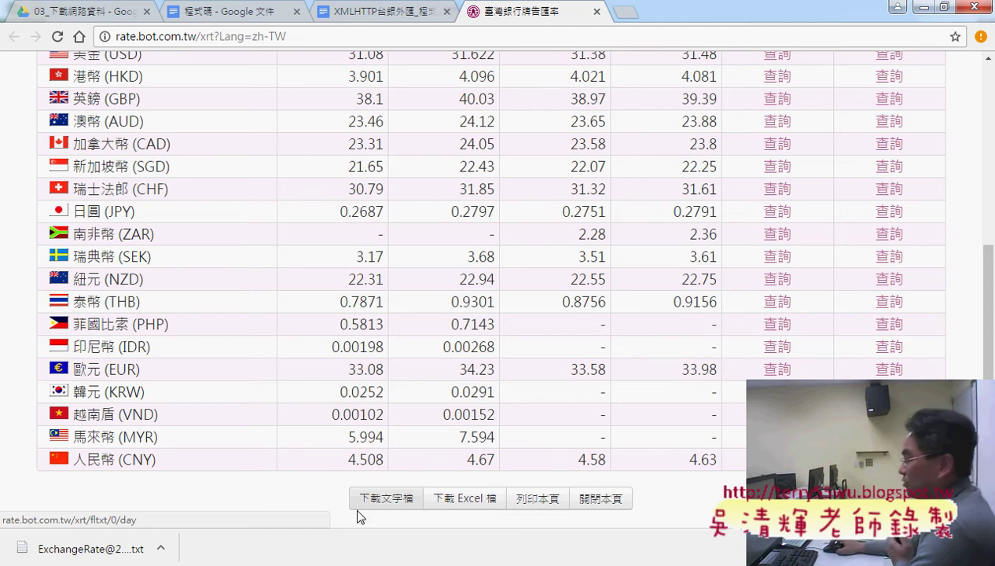
click(160, 548)
click(192, 449)
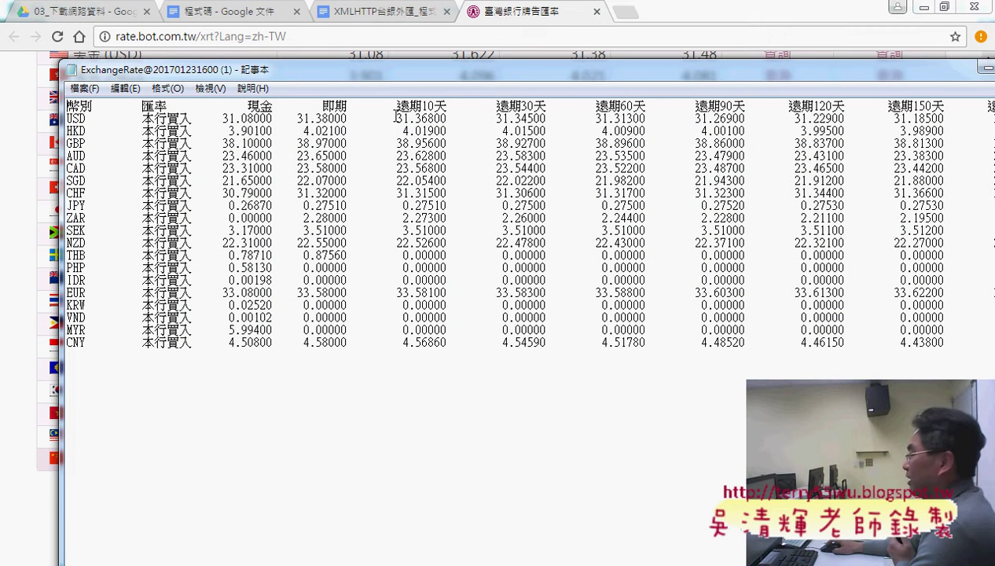
drag(542, 75, 392, 77)
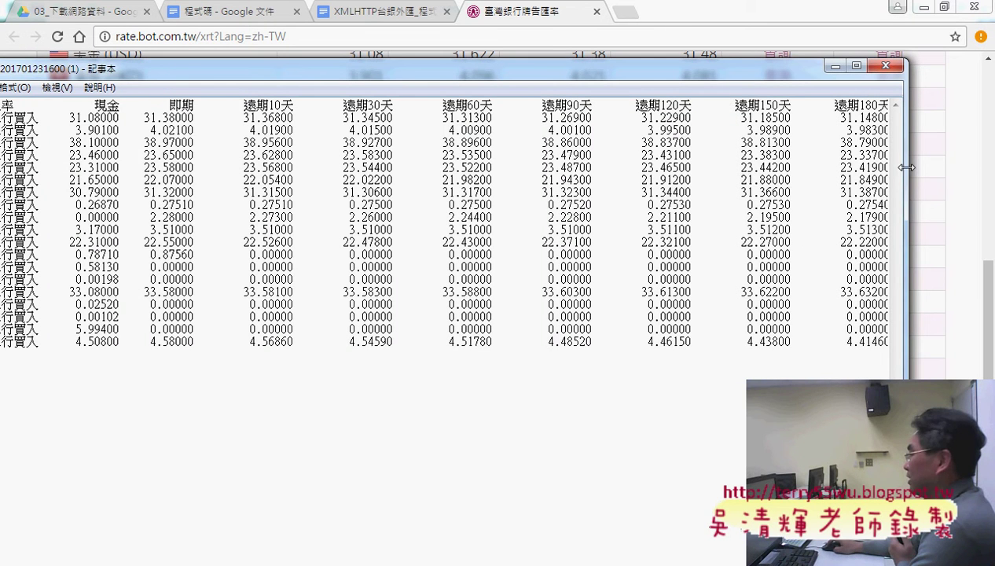
drag(493, 71, 682, 75)
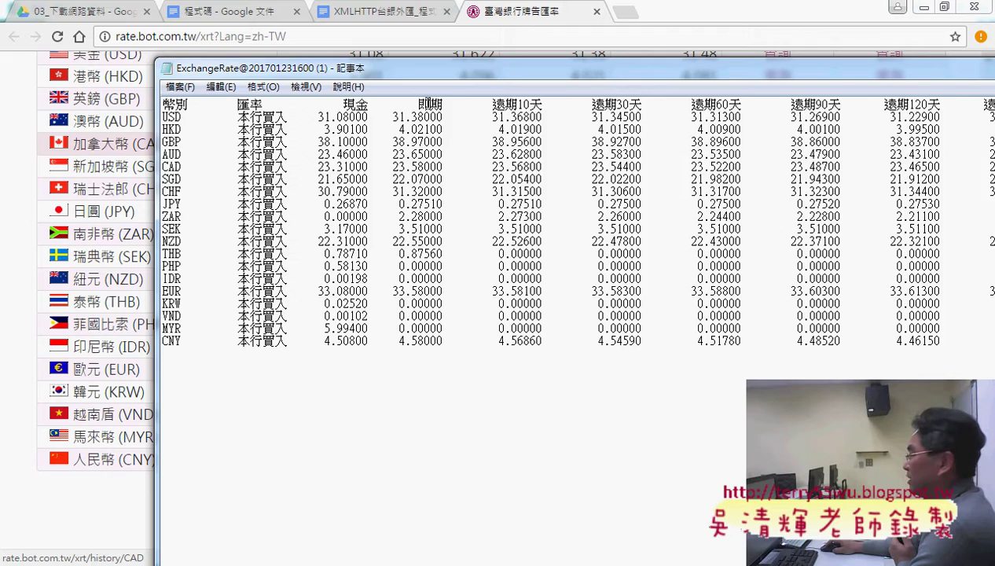
drag(487, 69, 282, 70)
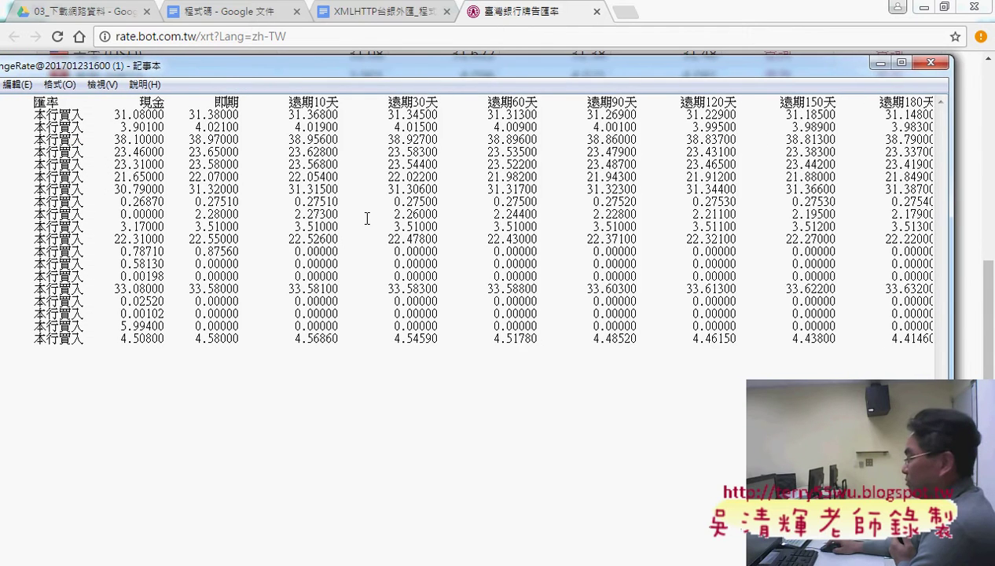
drag(363, 60, 441, 26)
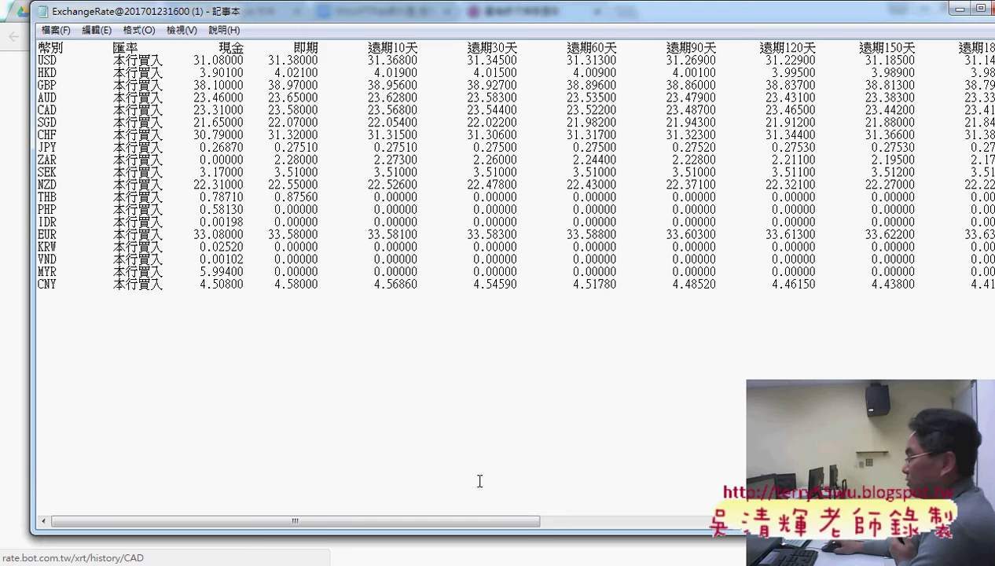
mouse_move(437, 521)
mouse_down()
mouse_move(779, 520)
mouse_move(930, 183)
mouse_move(307, 335)
mouse_up()
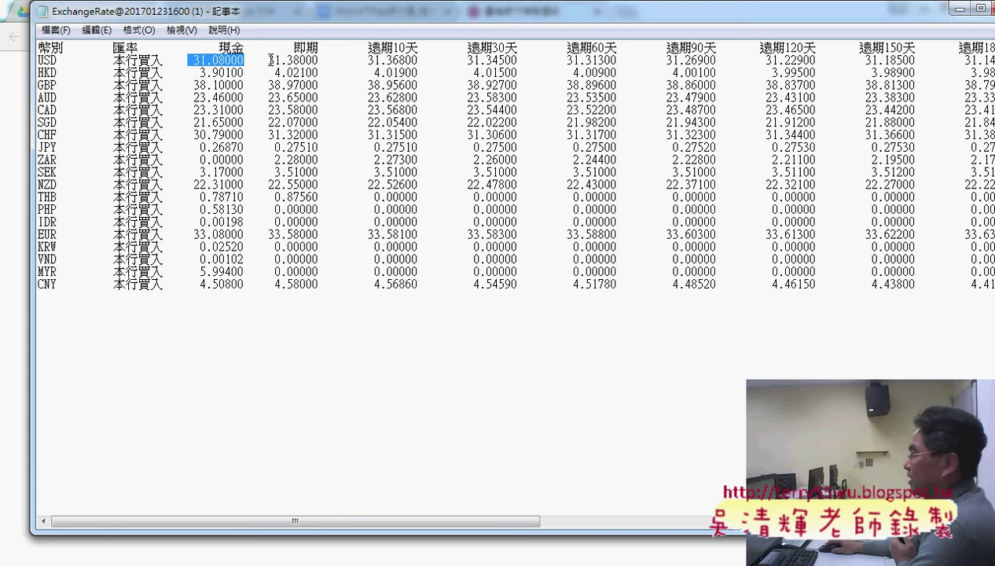
drag(269, 60, 330, 59)
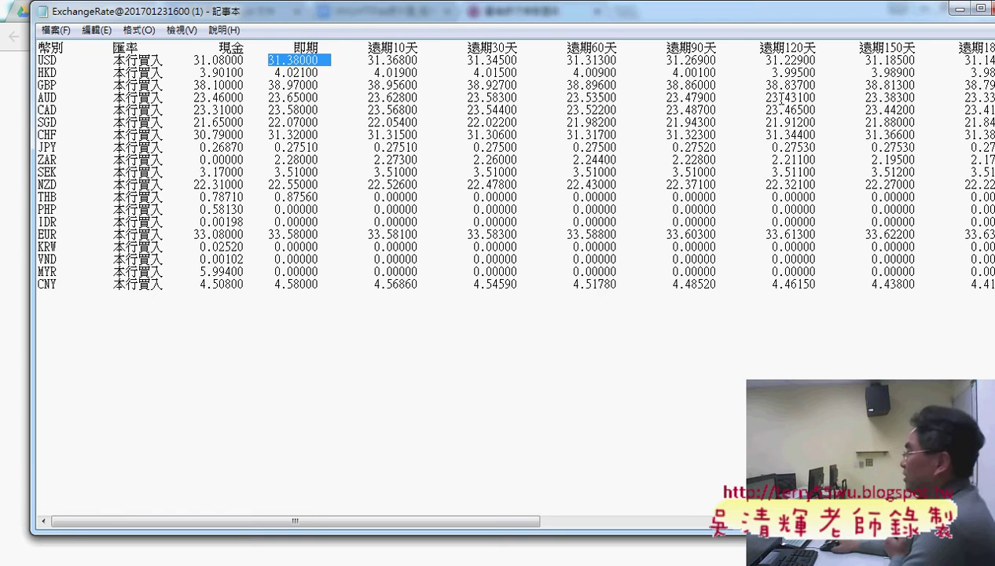
drag(702, 17, 584, 39)
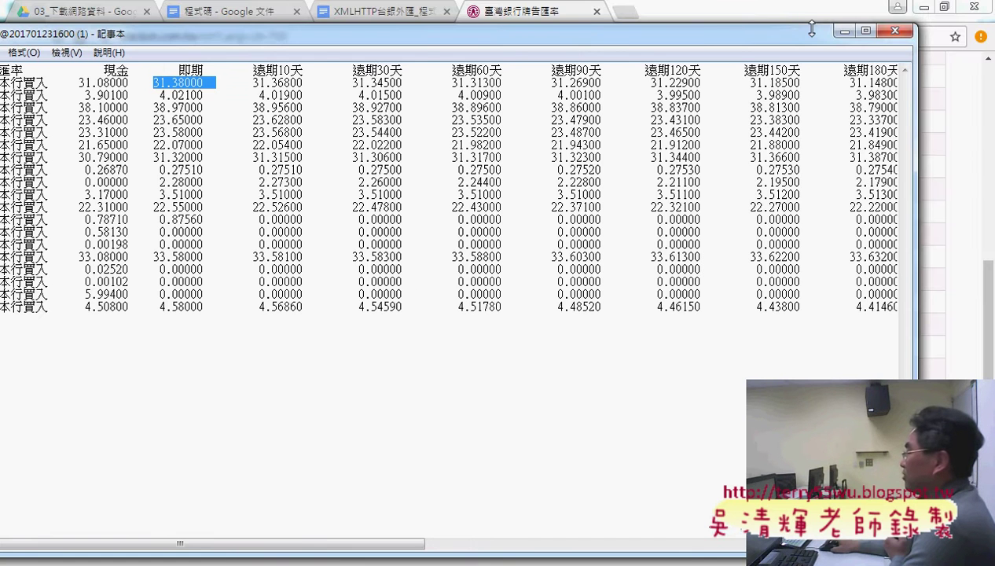
click(894, 32)
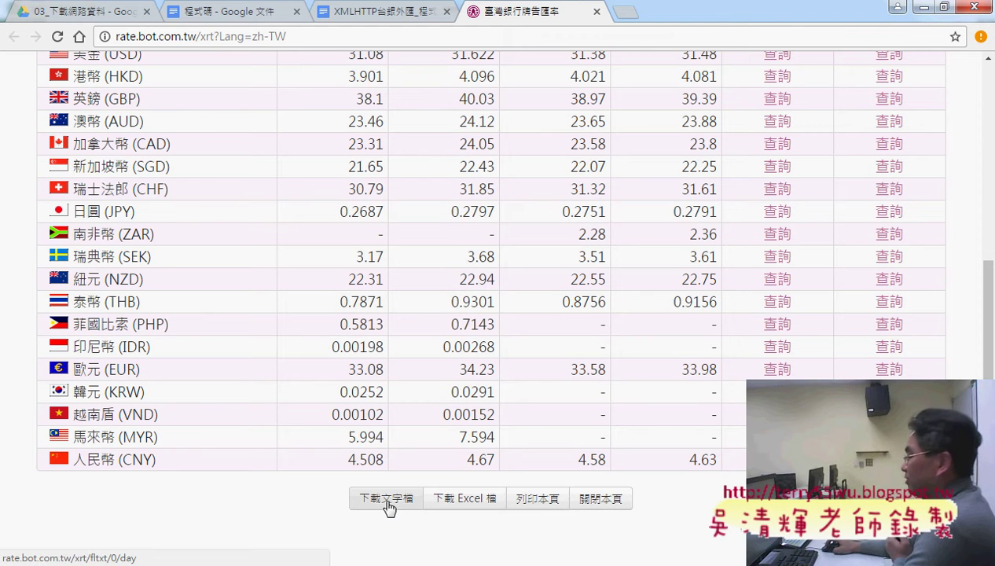
Copy the link address (複製連結網址) of the 下載文字檔 button on the rate page
right_click(387, 503)
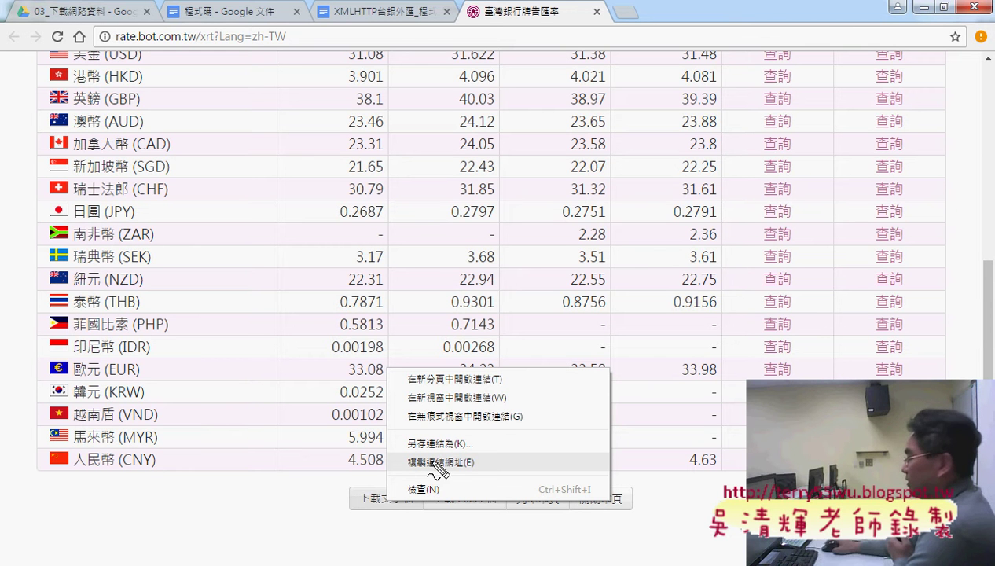
drag(474, 469, 456, 452)
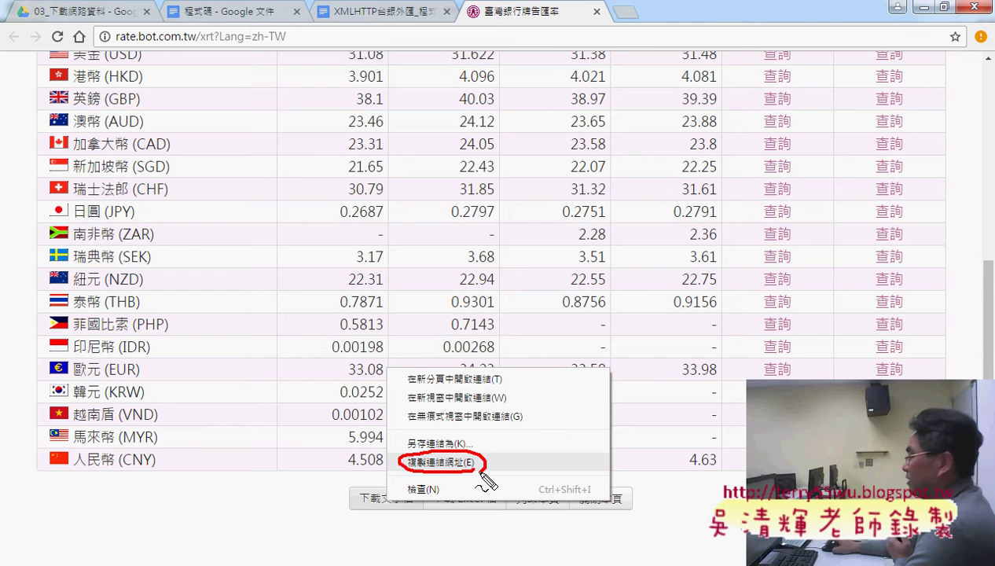
mouse_move(546, 431)
mouse_down()
mouse_move(502, 453)
mouse_move(517, 465)
mouse_up()
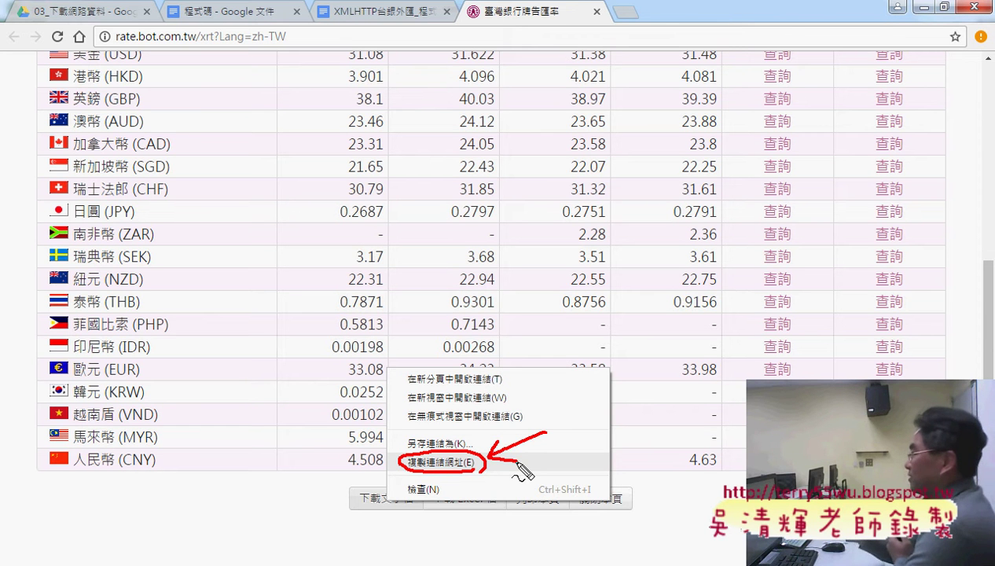
click(510, 461)
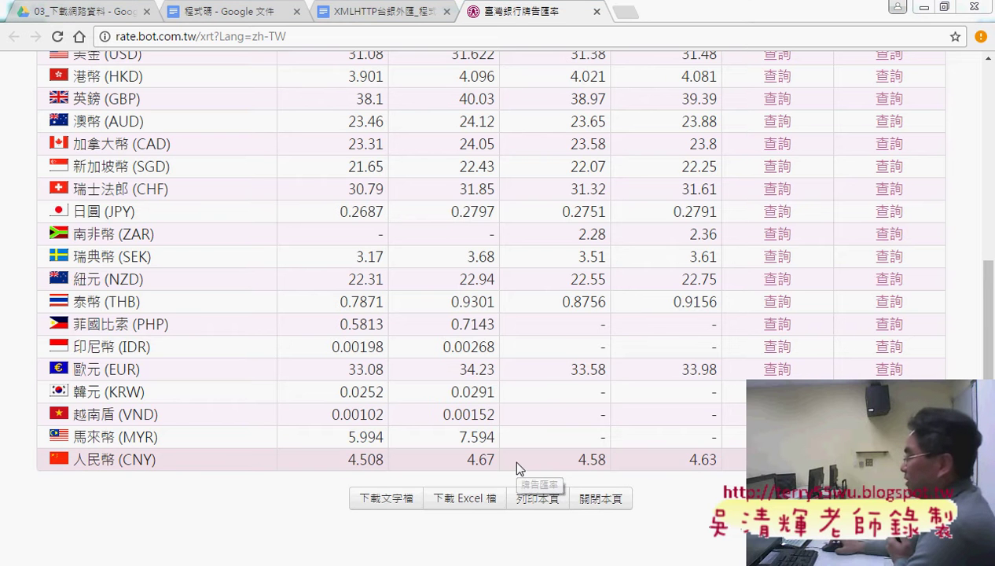
right_click(392, 505)
click(450, 462)
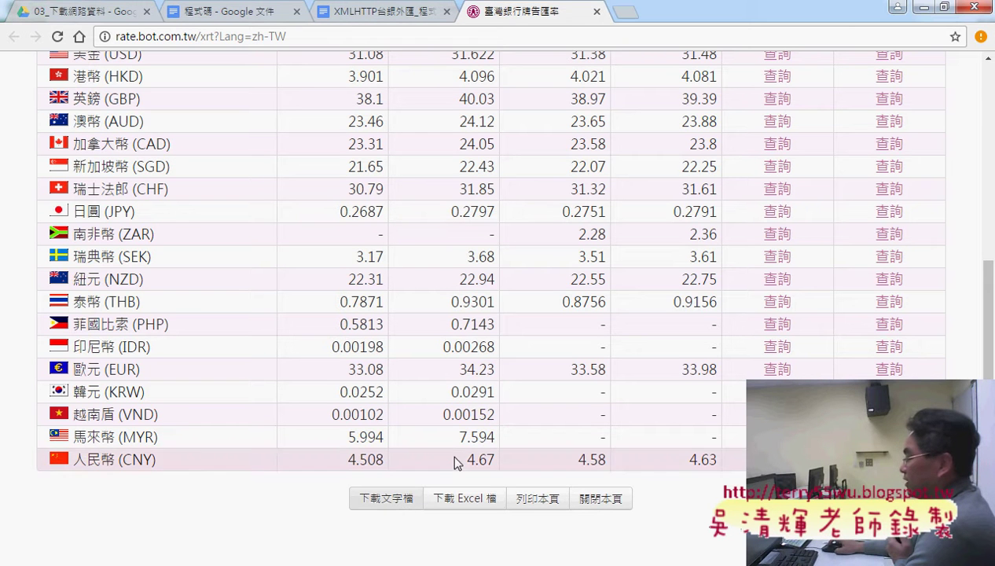
key(super)
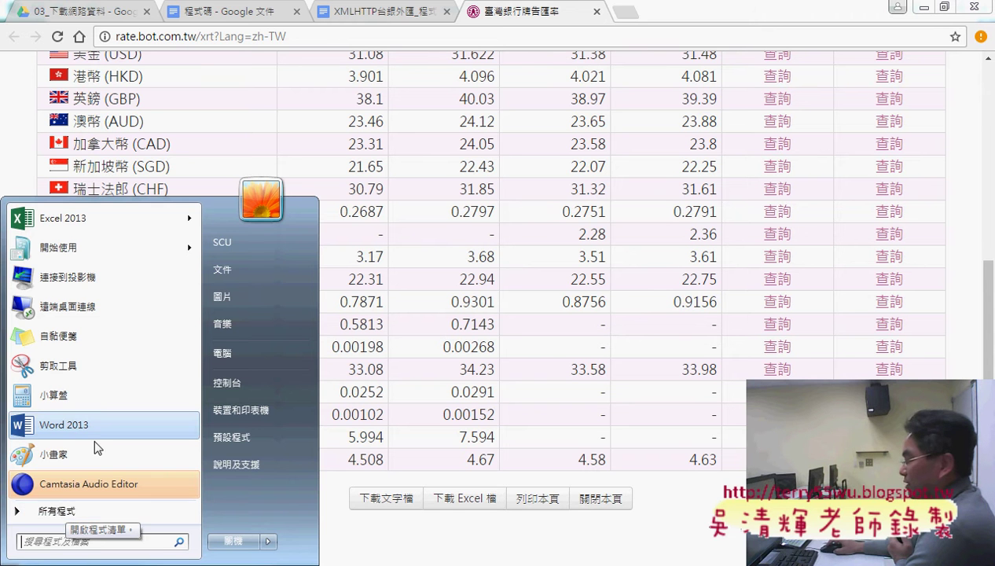
Launch Notepad from All Programs > Accessories
click(192, 423)
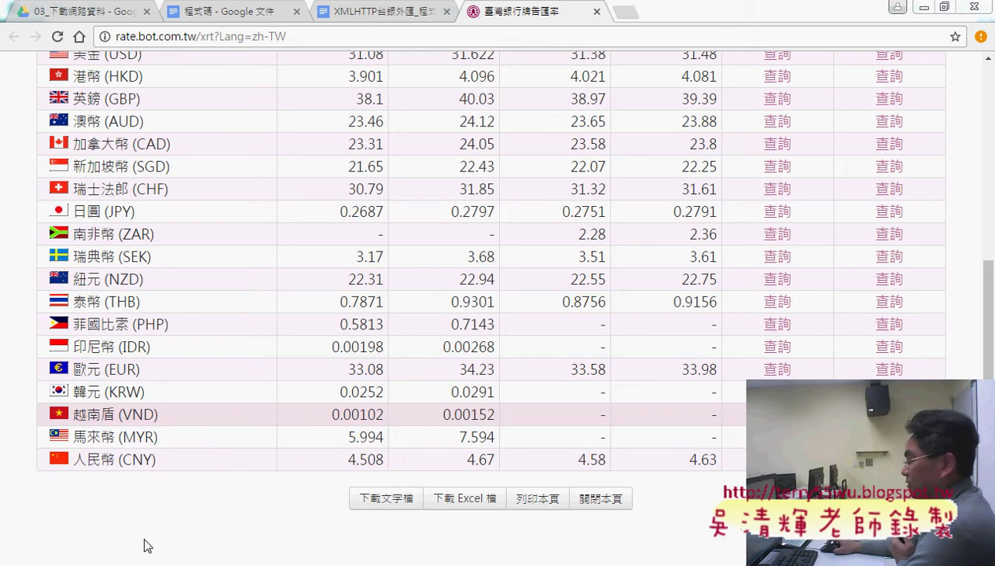
key(super)
click(93, 503)
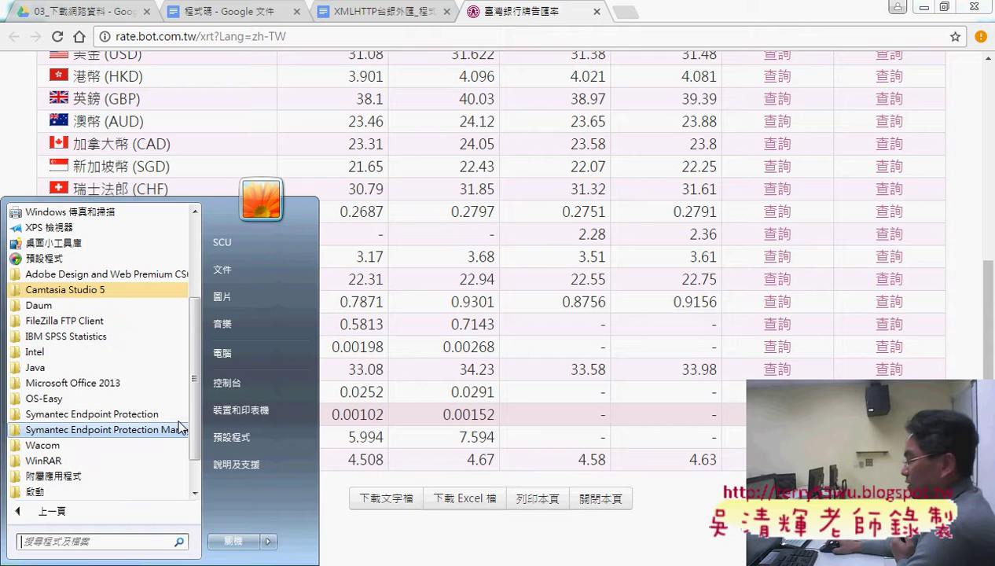
click(70, 476)
click(137, 340)
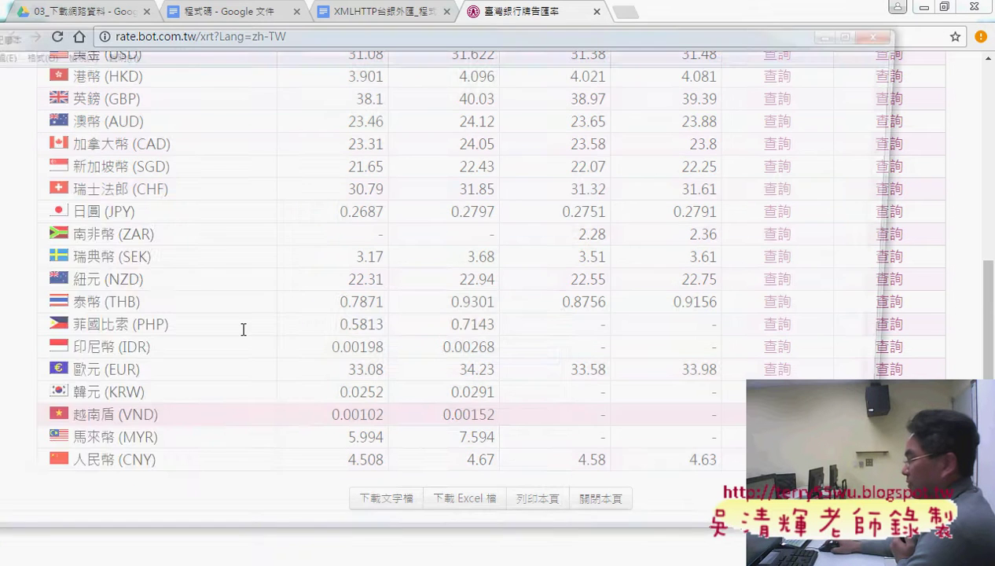
right_click(382, 286)
click(424, 352)
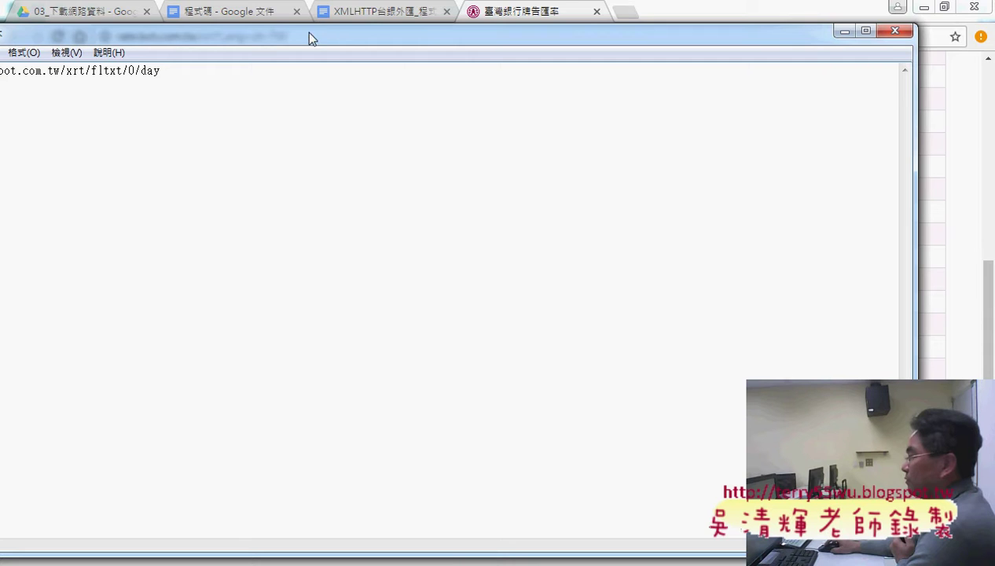
drag(526, 60, 165, 58)
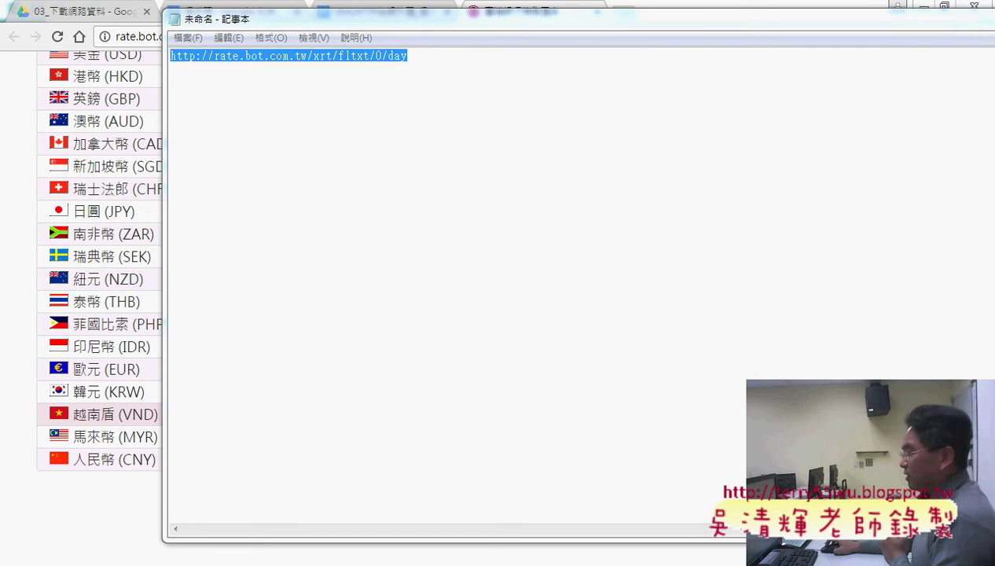
click(102, 414)
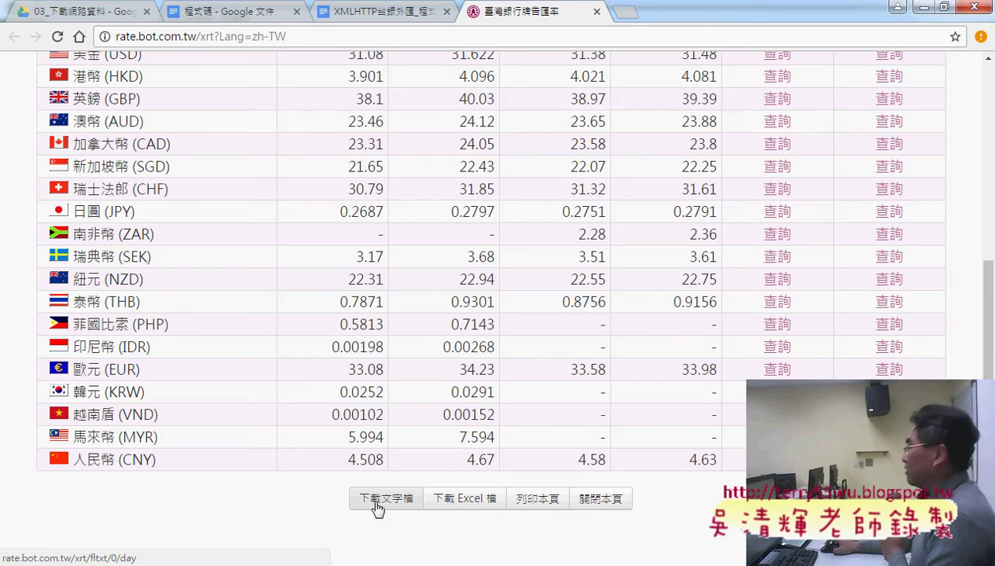
Search 開放資料 in a new Chrome tab and open the 臺北市政府資料開放平台 result
click(624, 11)
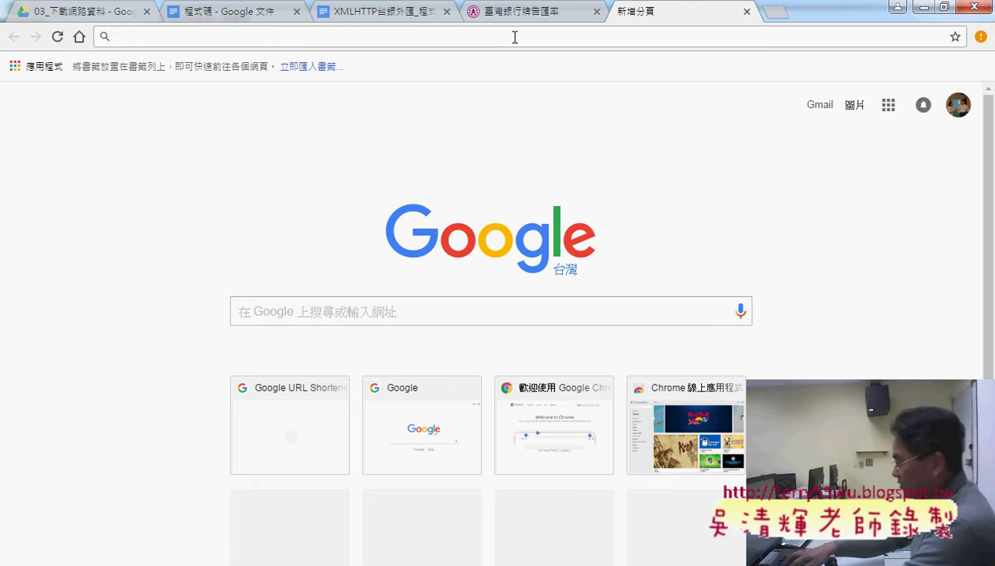
text(開)
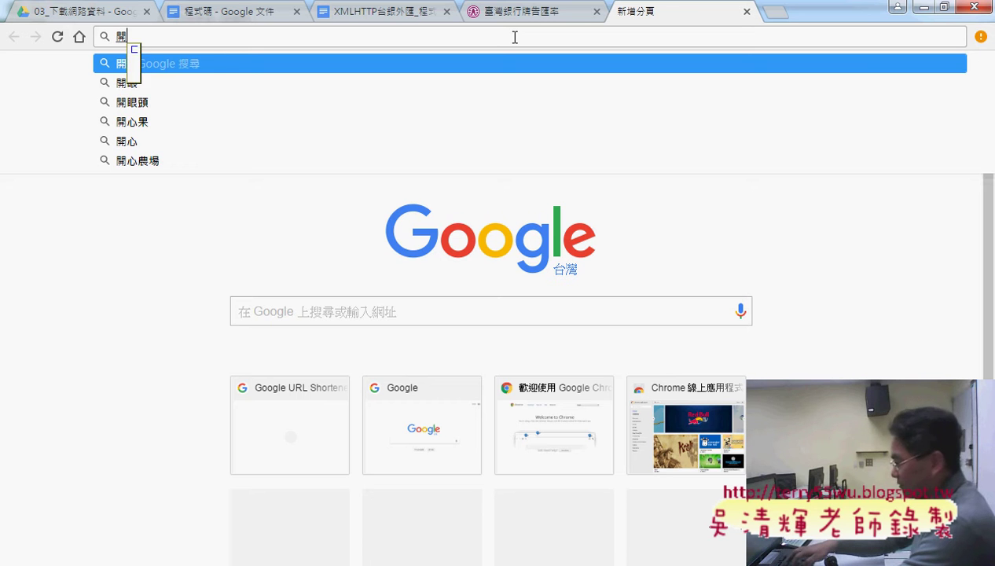
text(放資料)
key(Return)
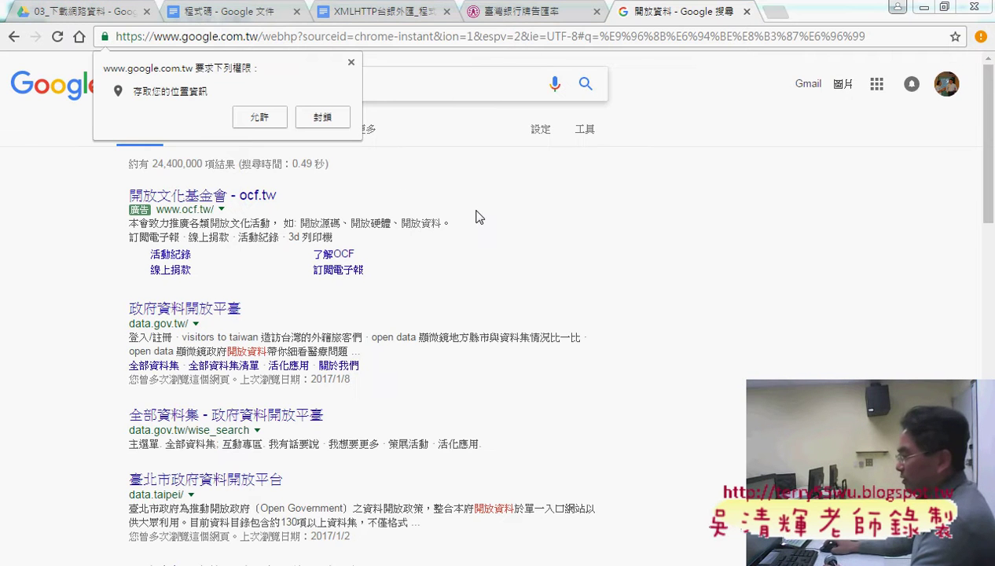
scroll(583, 381, down, 2)
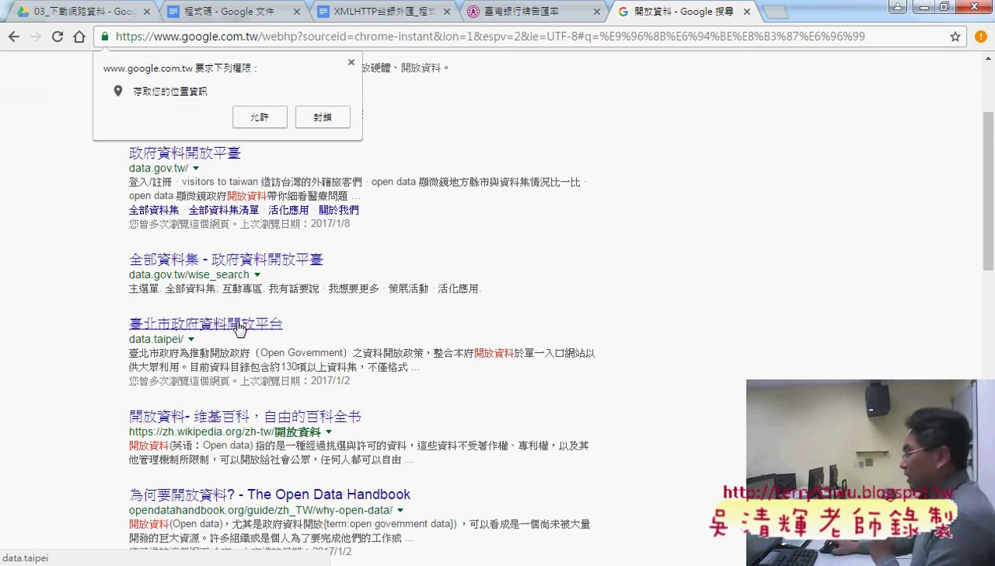
click(239, 326)
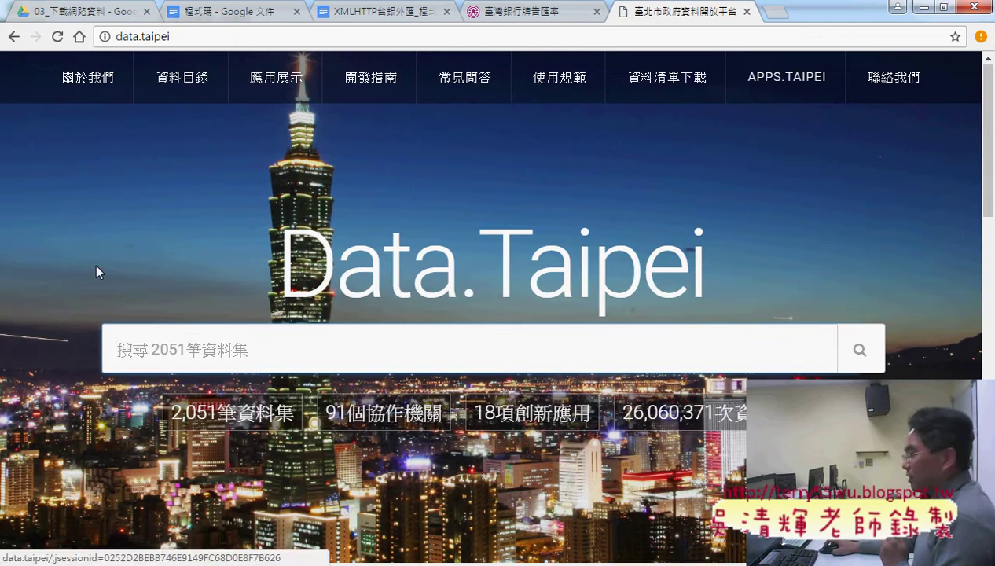
Open the Data.Taipei 資料目錄 dataset catalogue
click(169, 348)
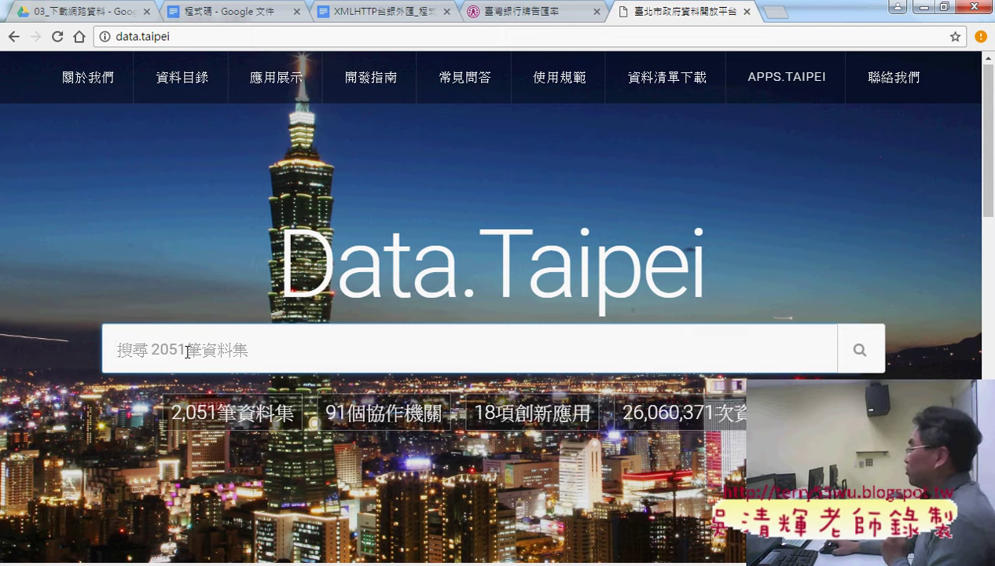
scroll(213, 355, down, 4)
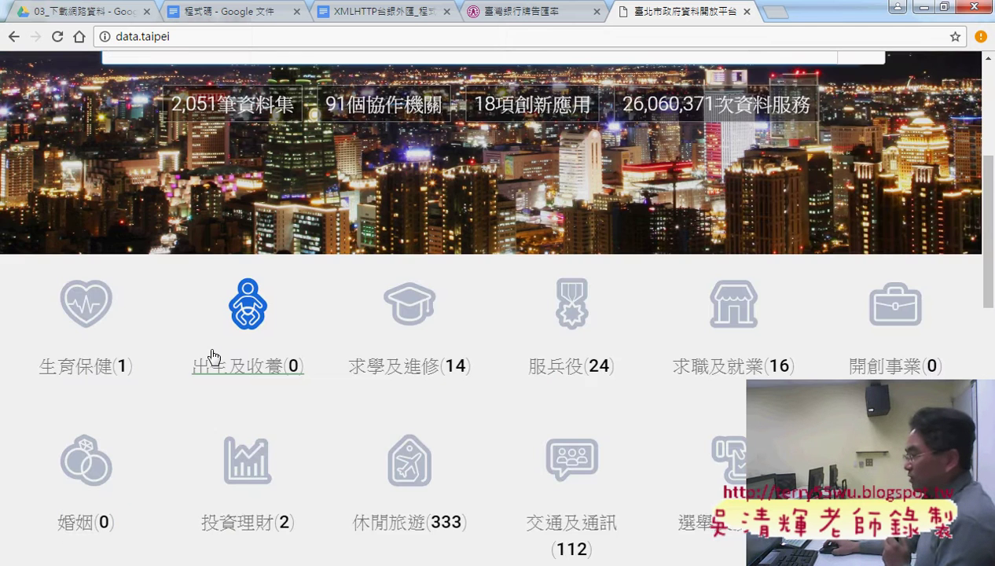
scroll(213, 355, up, 3)
scroll(212, 355, up, 1)
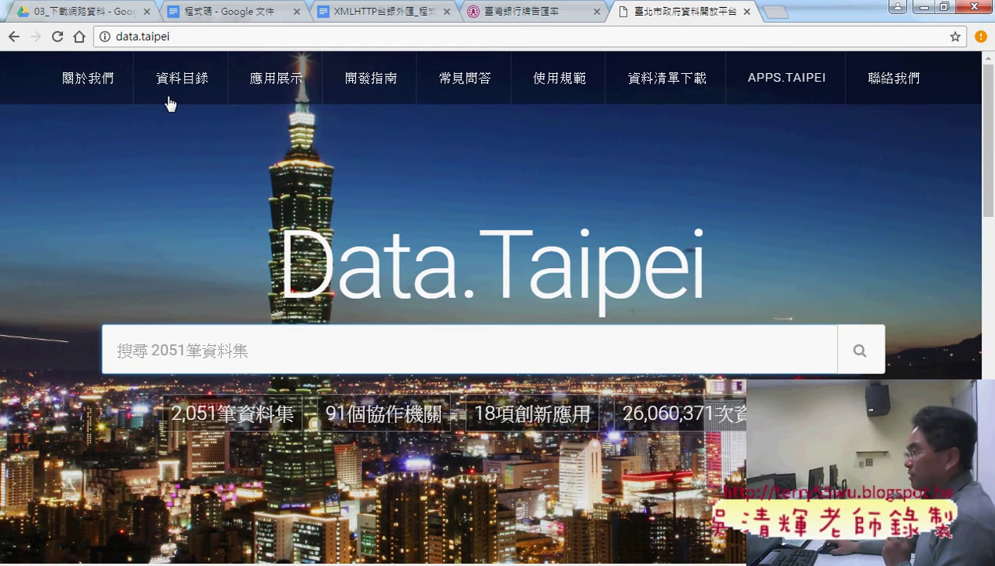
click(198, 83)
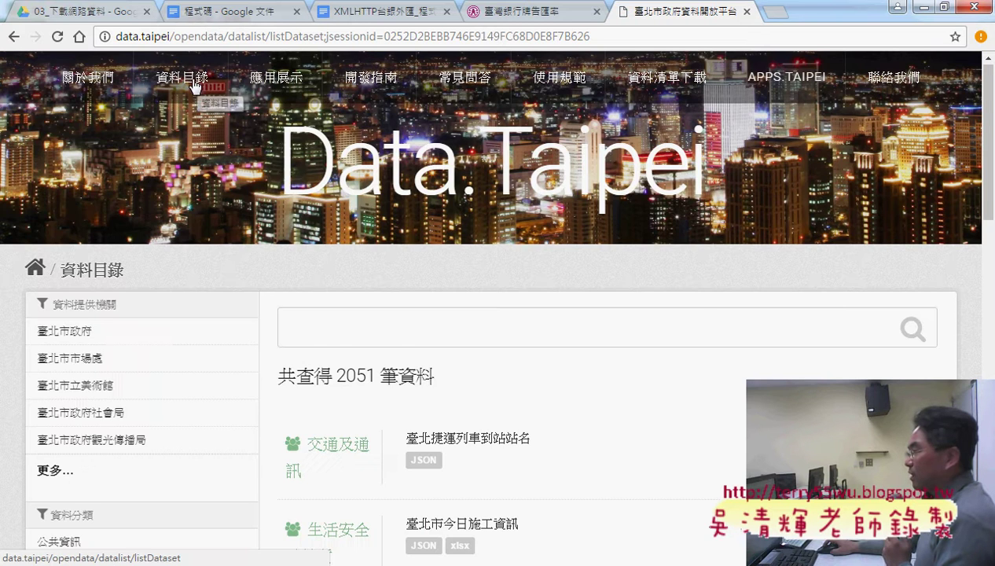
scroll(234, 275, down, 4)
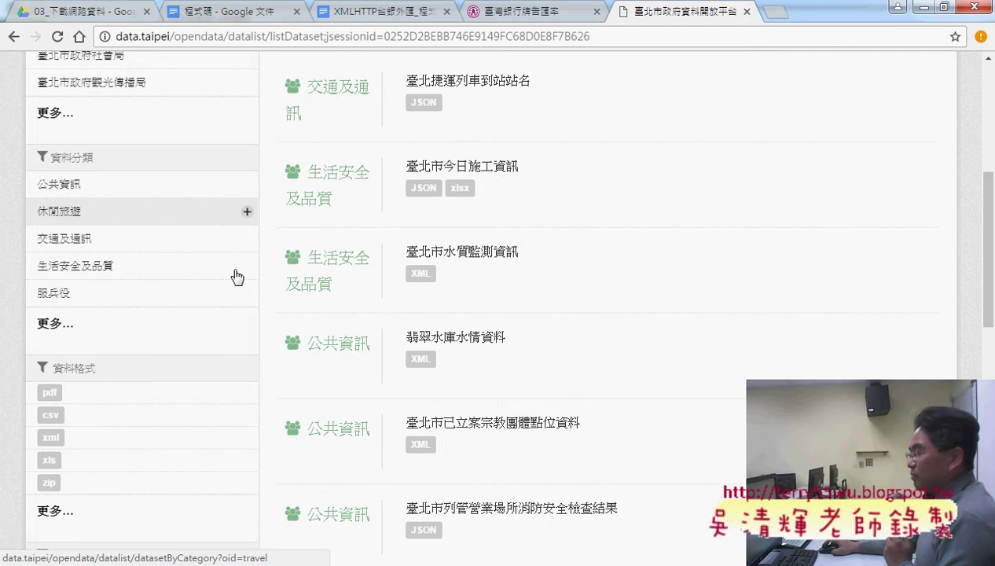
scroll(235, 275, down, 3)
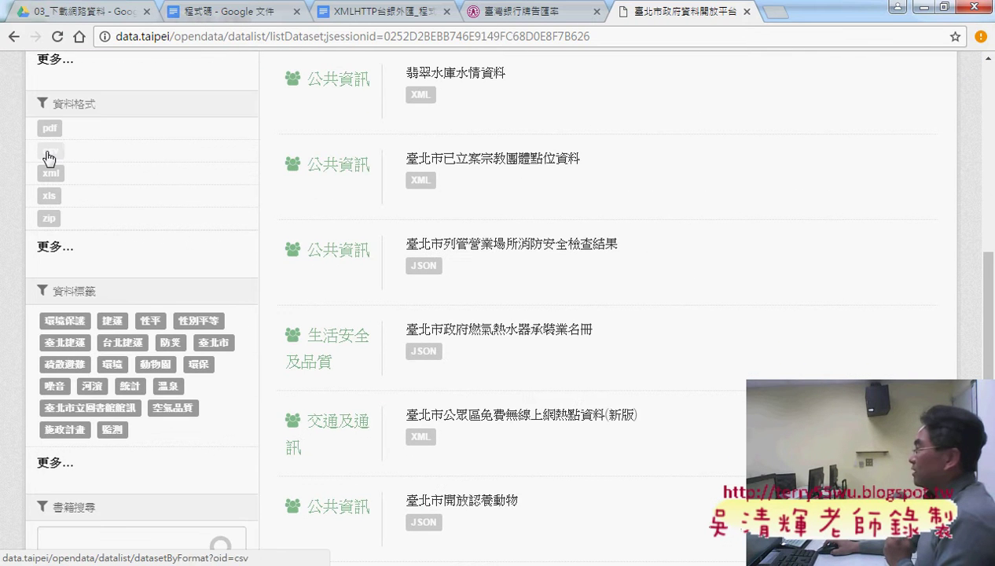
scroll(236, 267, down, 3)
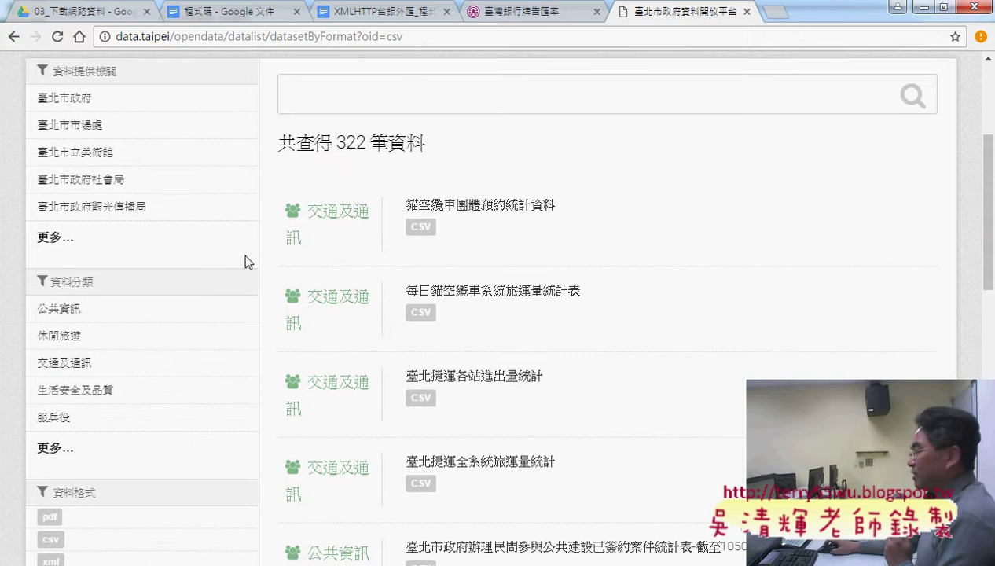
double_click(338, 142)
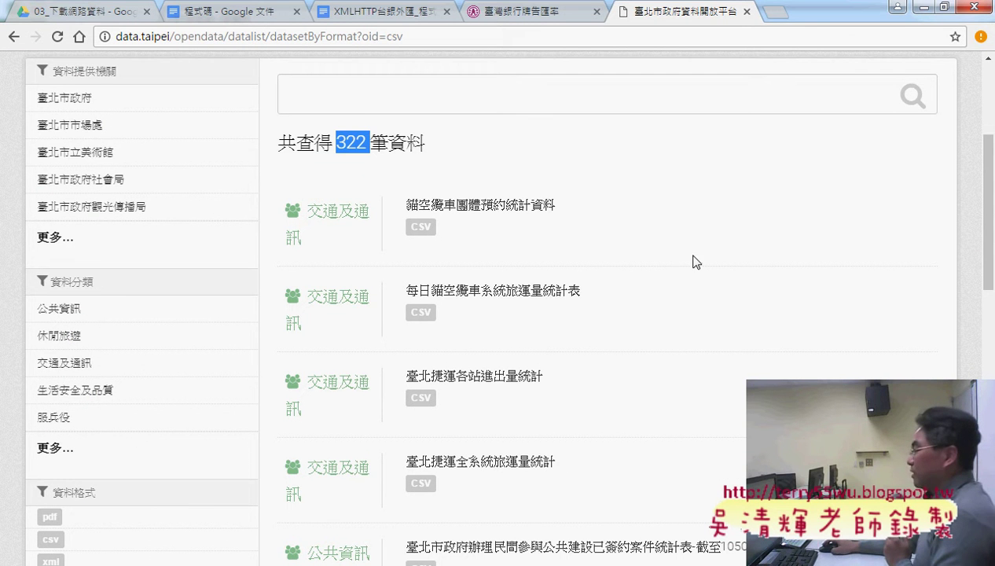
Filter the catalogue to csv under 資料格式, leaving 322 datasets
scroll(664, 243, down, 1)
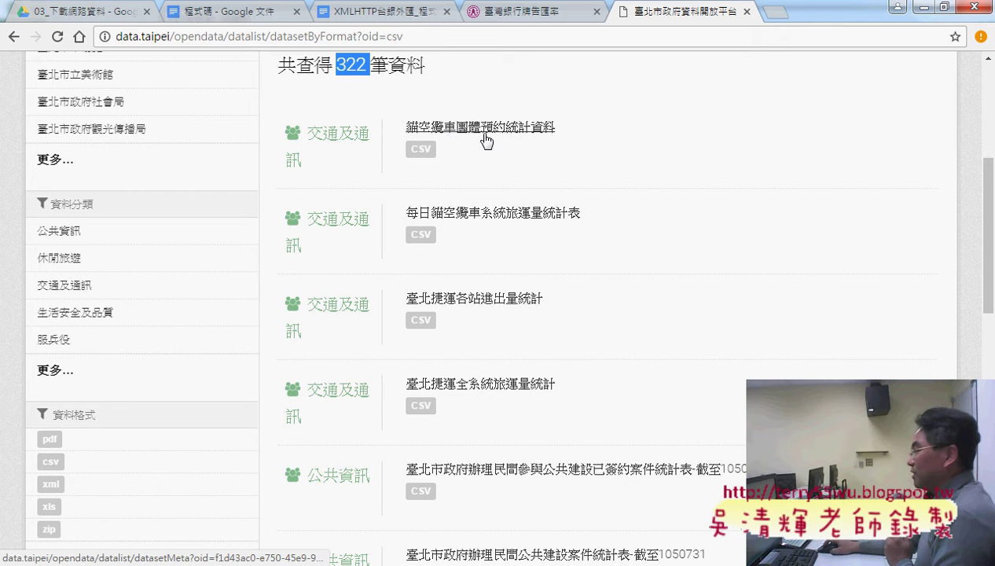
scroll(609, 299, down, 1)
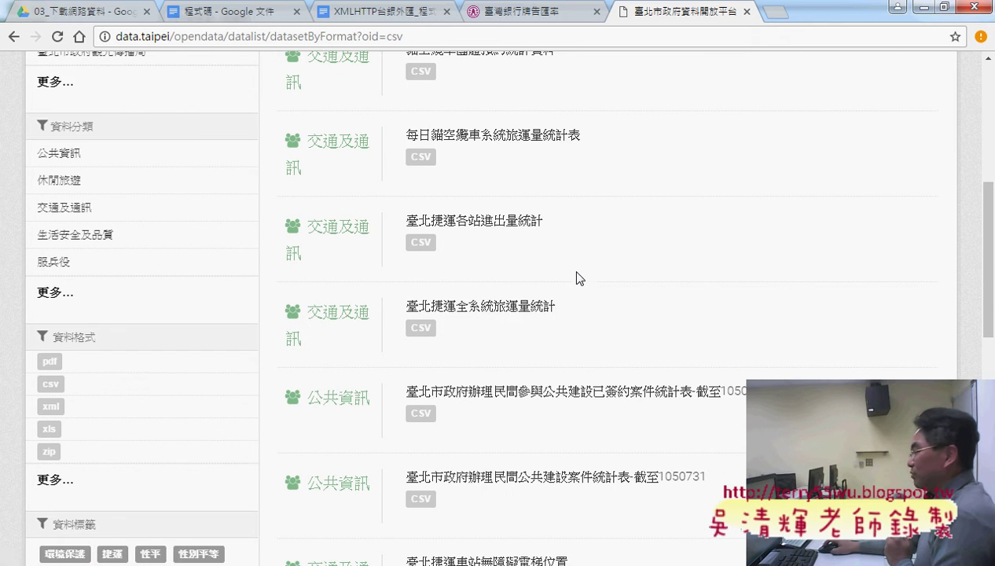
scroll(571, 304, down, 1)
scroll(573, 299, down, 1)
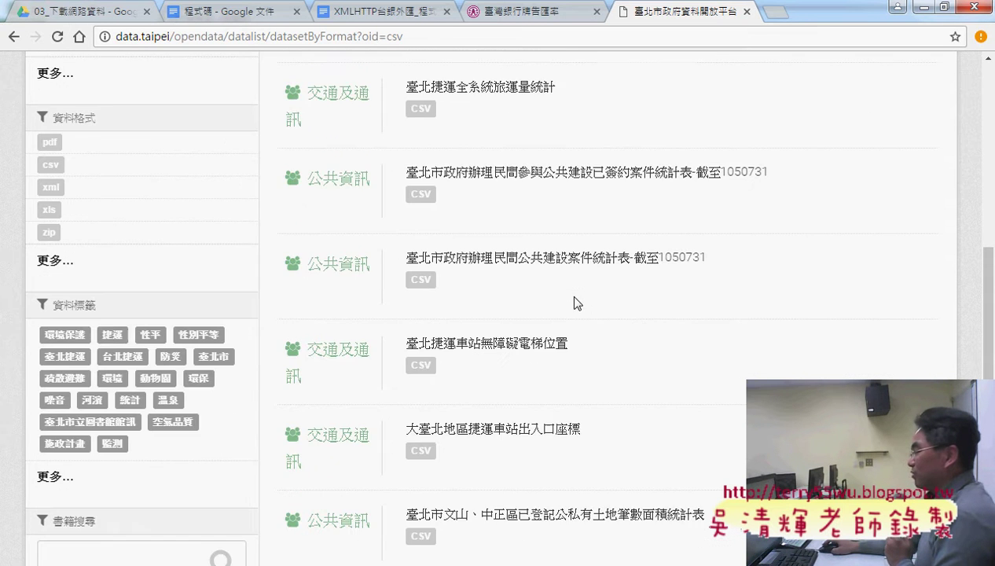
scroll(572, 299, down, 1)
scroll(578, 303, down, 1)
scroll(574, 303, down, 1)
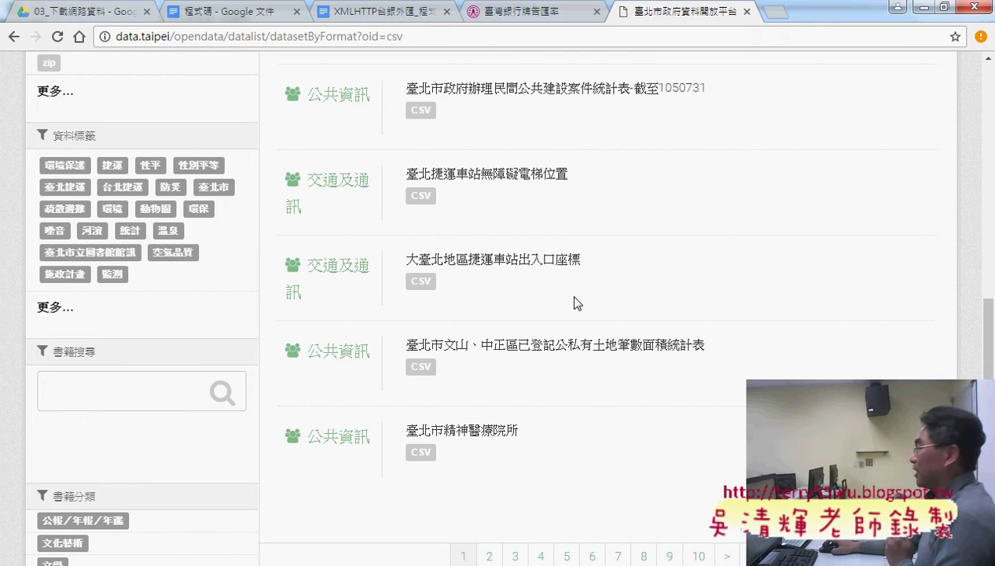
scroll(573, 303, up, 1)
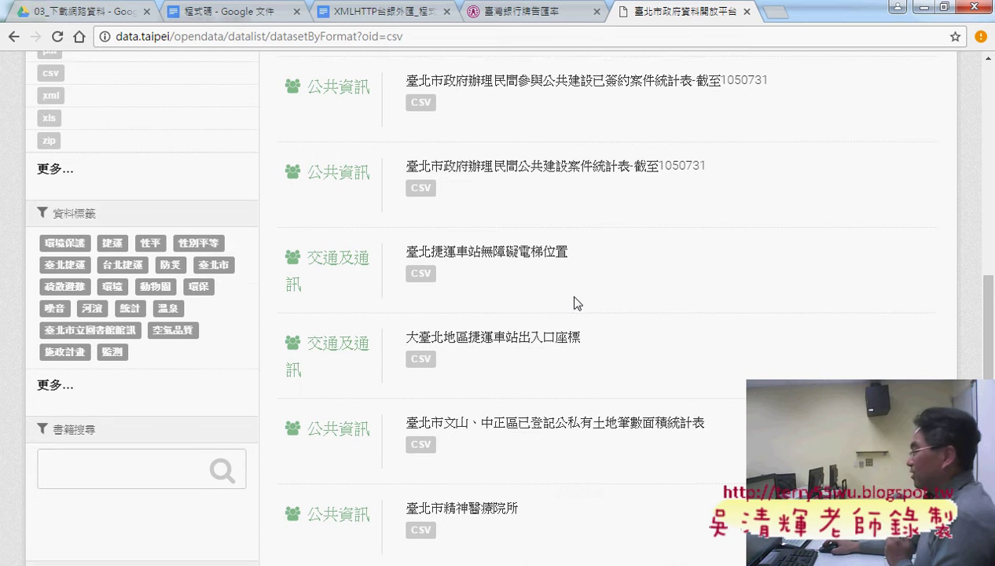
scroll(573, 303, up, 1)
scroll(573, 303, down, 2)
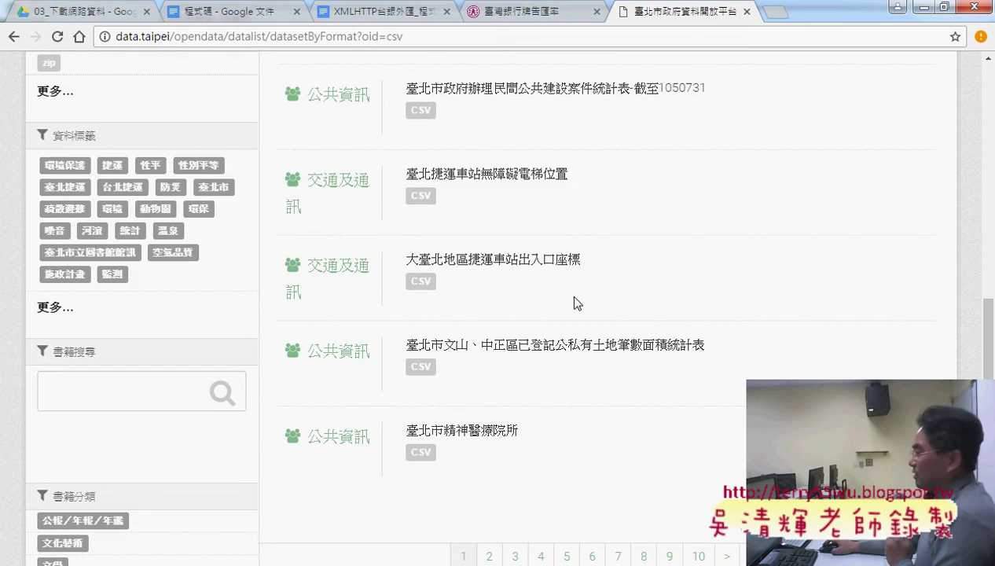
scroll(574, 302, down, 1)
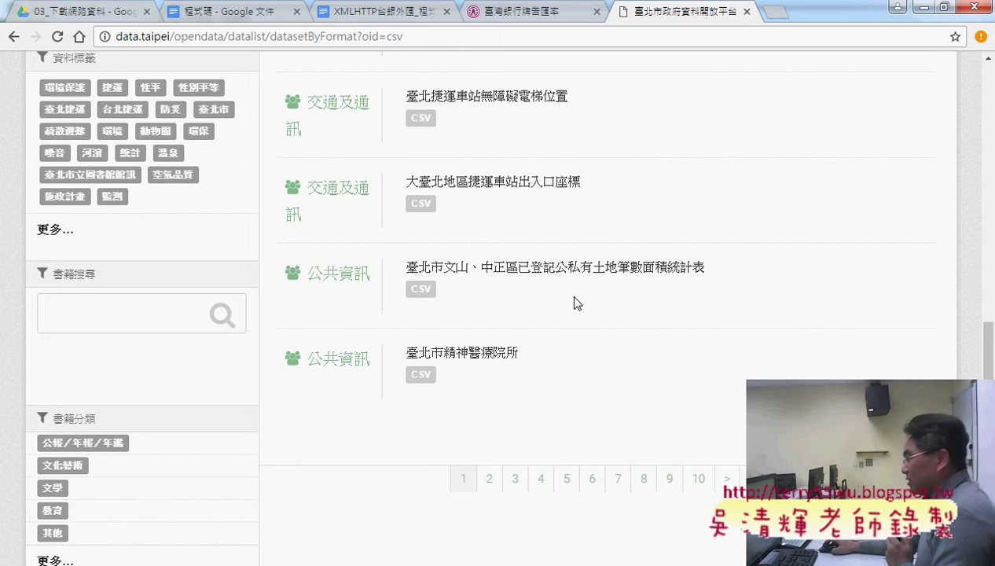
scroll(574, 302, up, 1)
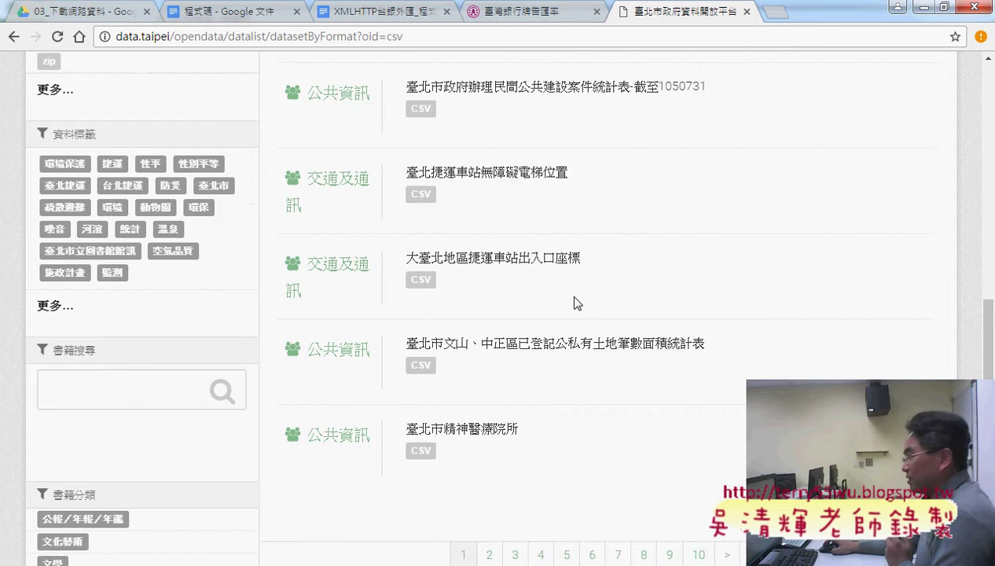
scroll(573, 302, up, 2)
scroll(574, 302, up, 2)
scroll(574, 303, up, 1)
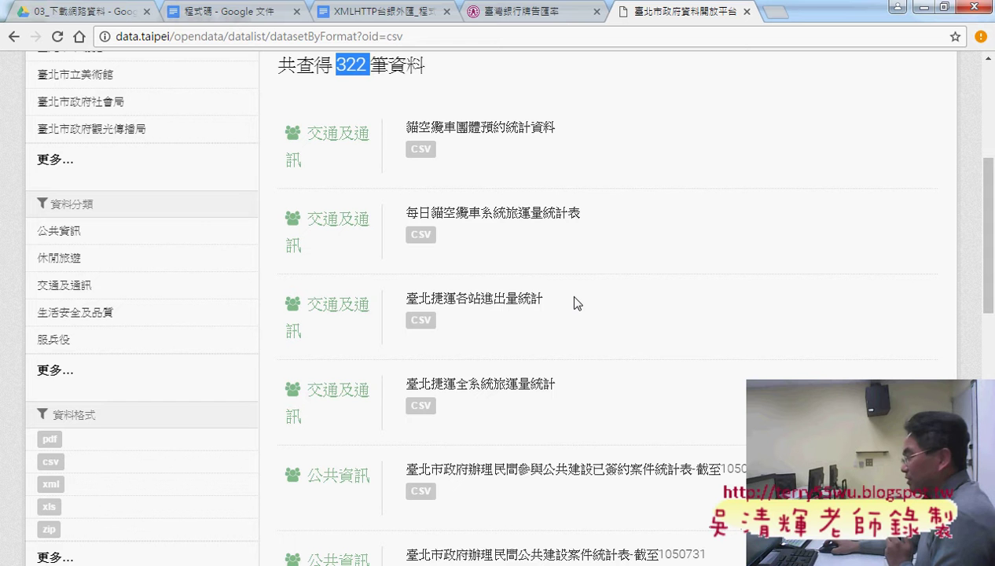
click(418, 321)
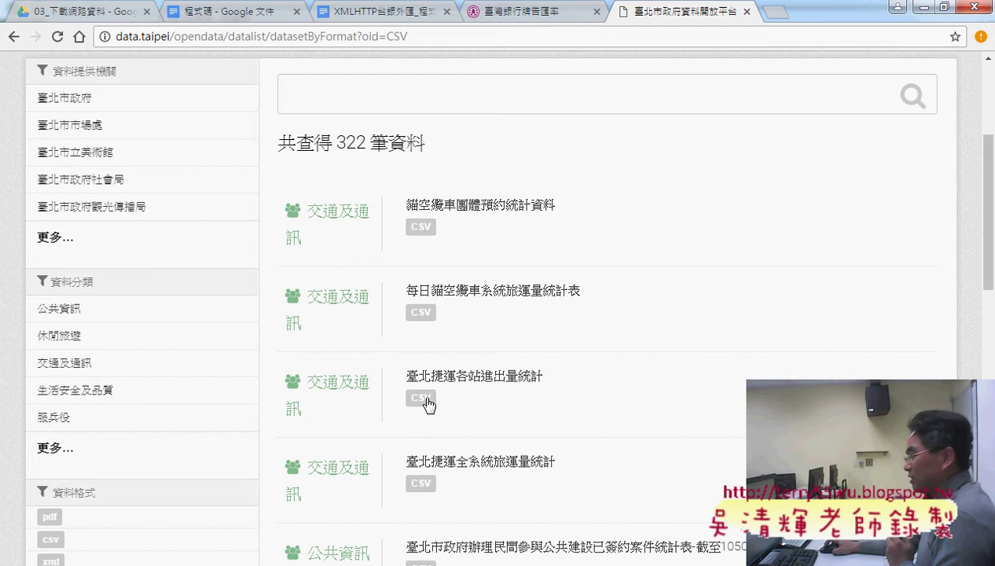
Open the 臺北捷運各站進出量統計 dataset, then return to the Bank of Taiwan tab
click(428, 402)
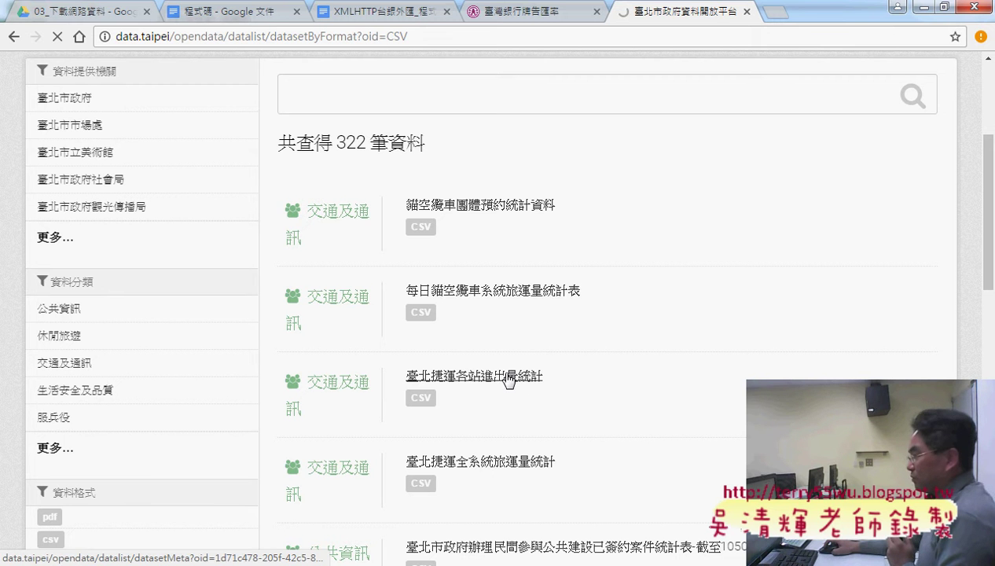
scroll(564, 374, down, 4)
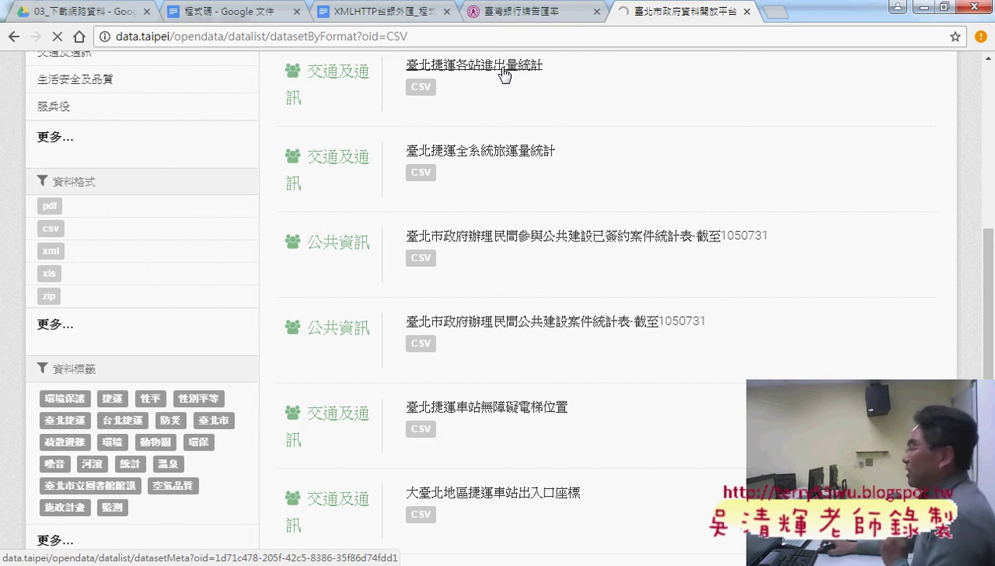
key(ctrl+shift+Tab)
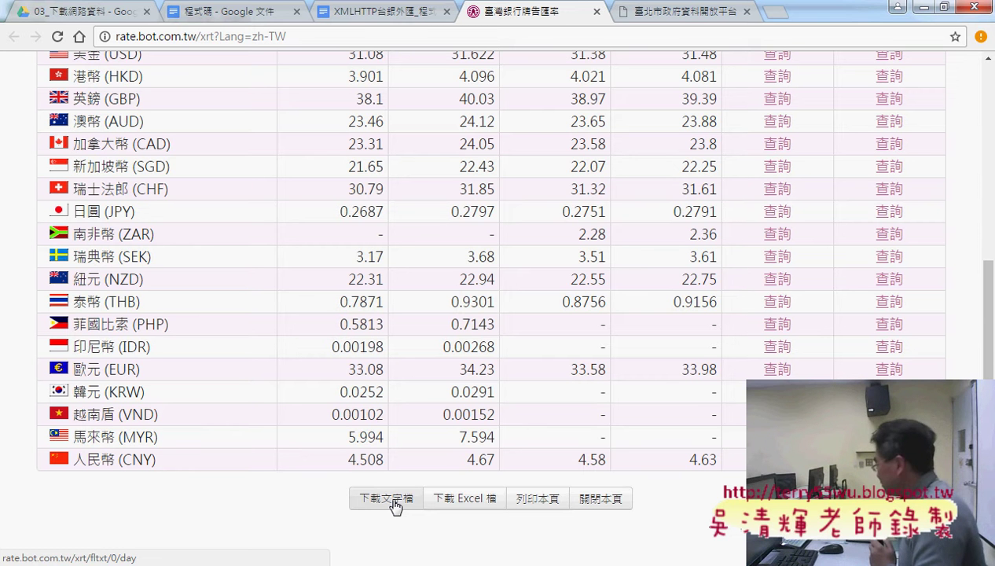
Download 臺北捷運各站分時出站量統計_201612 from the 201612 row's 使用資料 menu
key(ctrl+Tab)
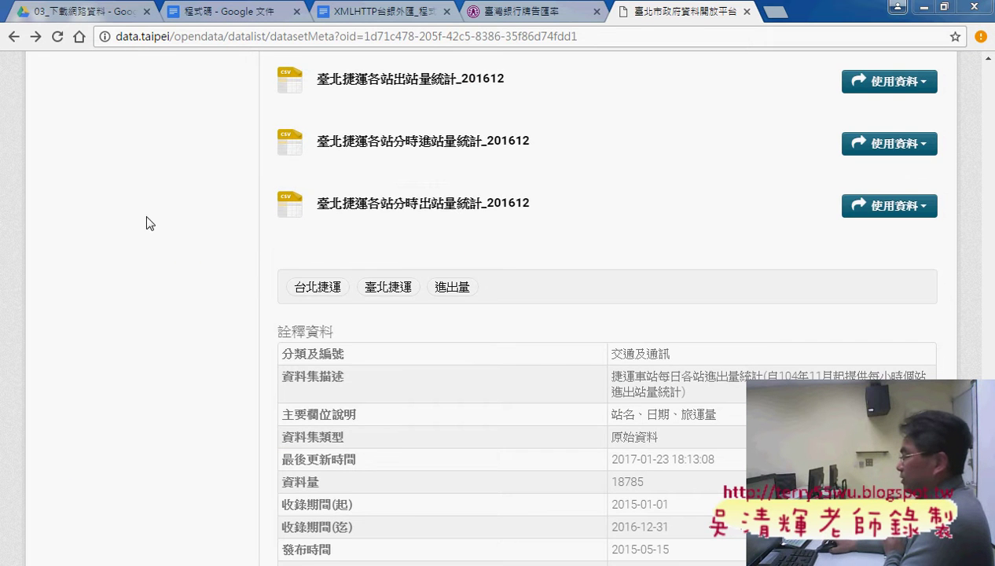
scroll(147, 250, up, 4)
scroll(148, 253, down, 3)
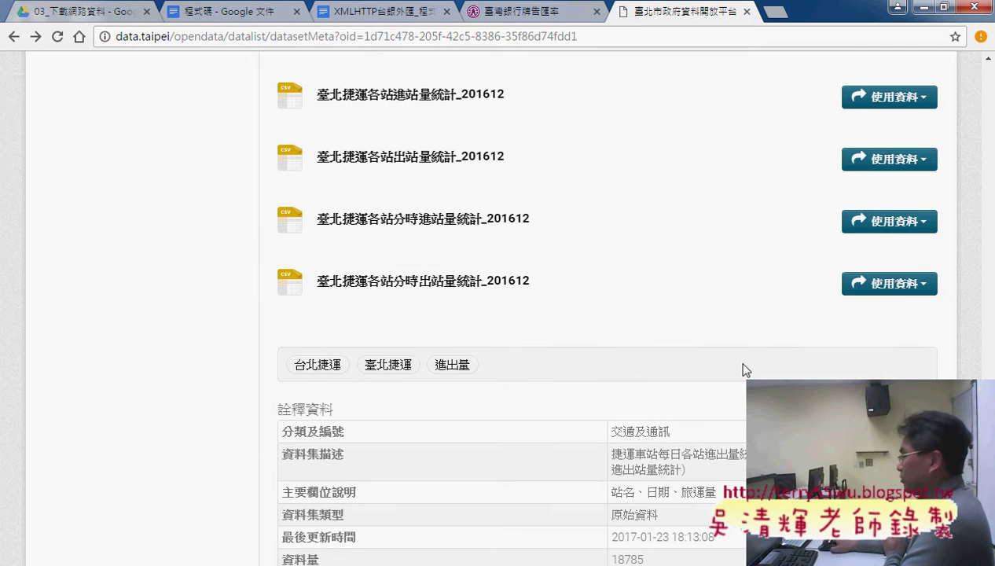
click(894, 285)
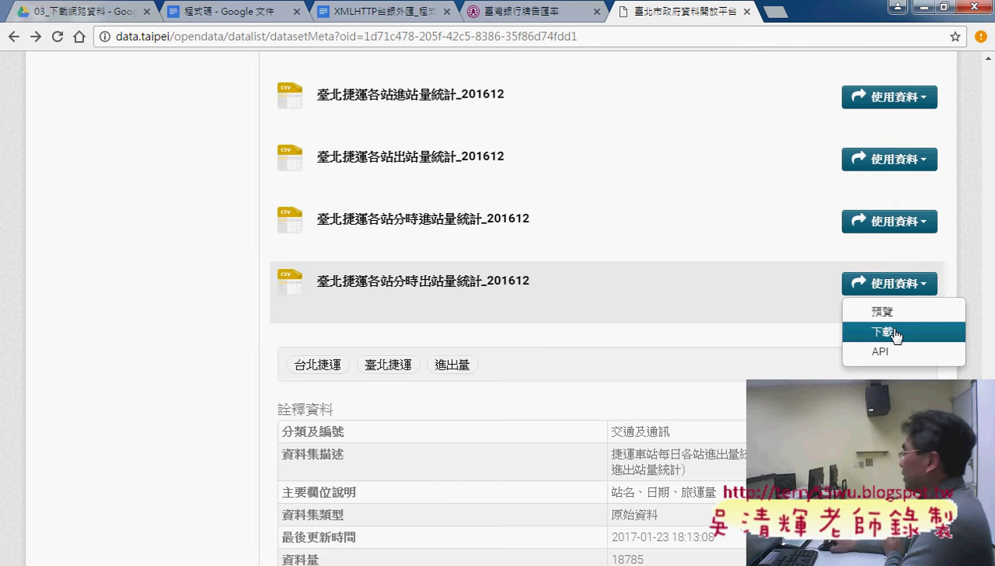
click(897, 333)
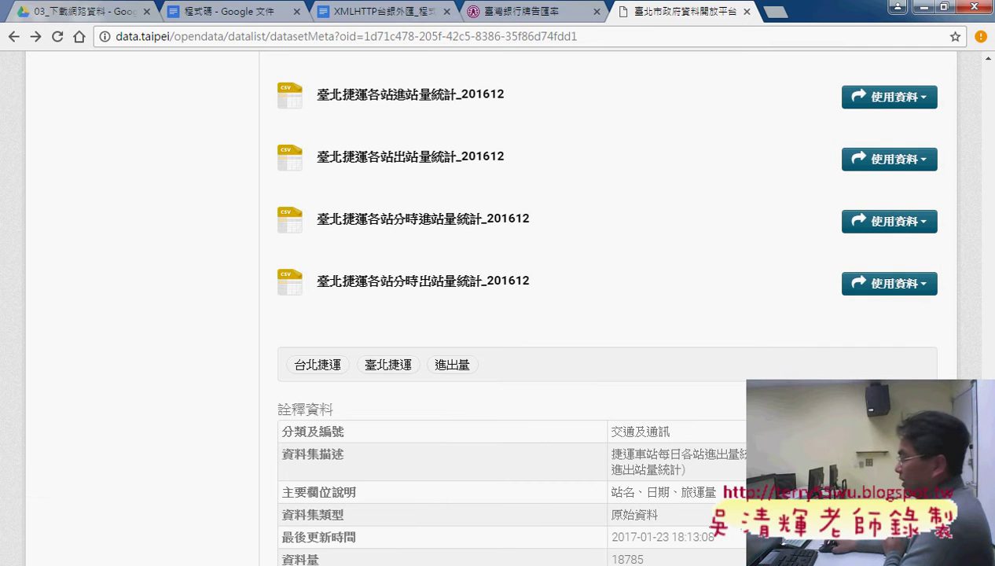
In Excel, undo the earlier totals, return to the hourly data sheet and widen column A
mouse_move(270, 565)
click(405, 526)
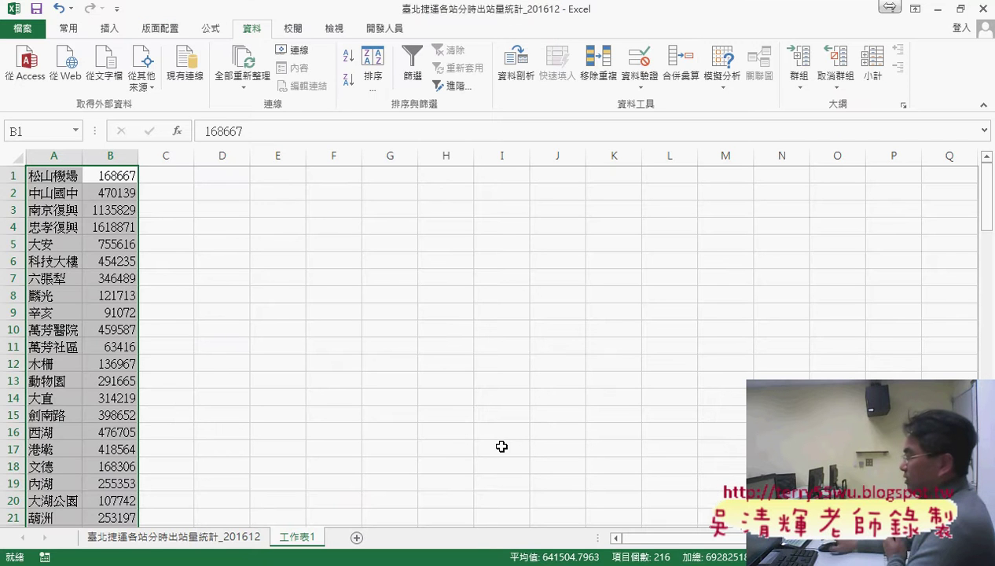
key(ctrl+z)
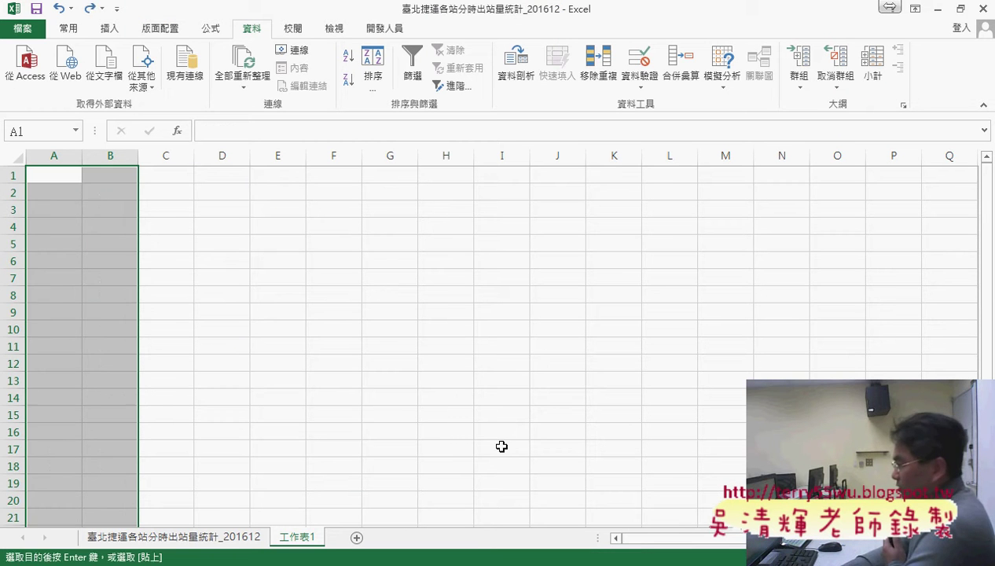
key(ctrl+Page_Up)
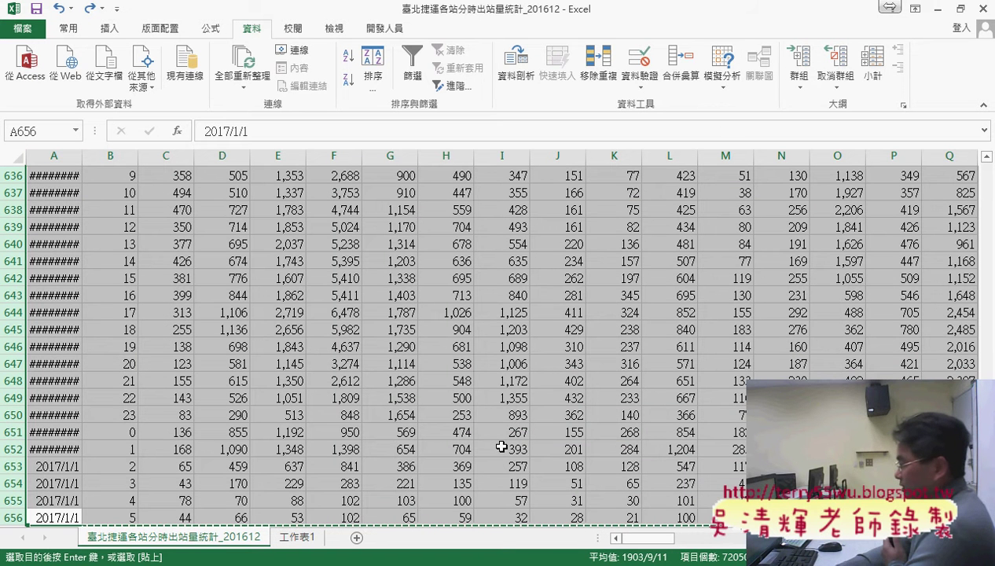
scroll(502, 447, down, 1)
scroll(501, 446, down, 4)
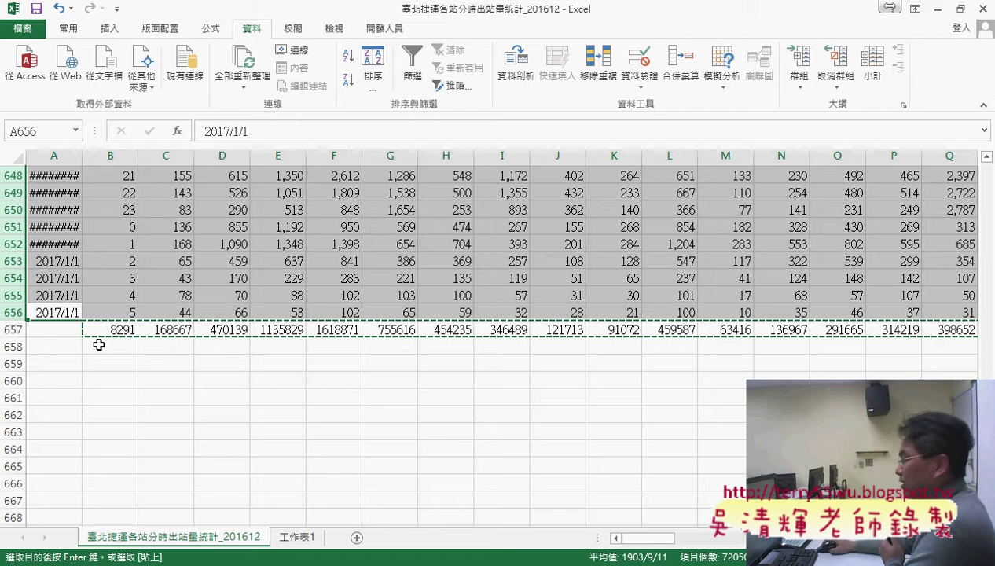
scroll(107, 329, up, 3)
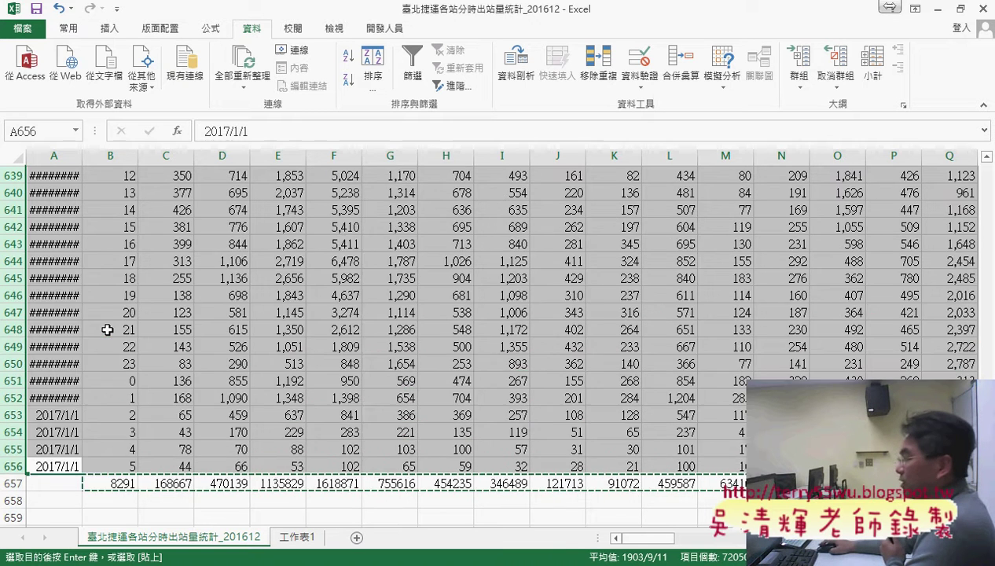
scroll(107, 329, up, 11)
scroll(107, 330, up, 5)
scroll(107, 329, up, 8)
scroll(107, 329, up, 4)
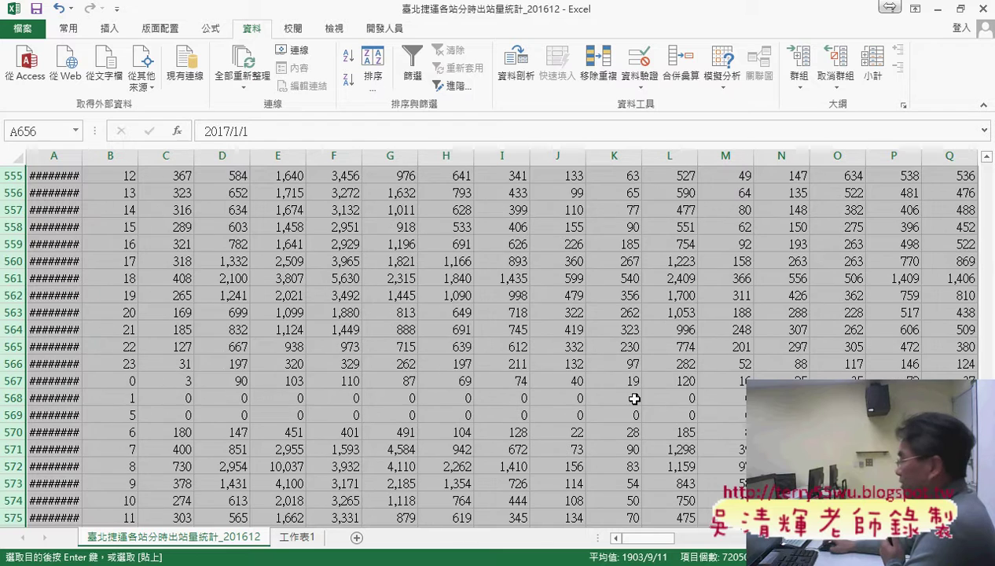
scroll(697, 206, up, 7)
scroll(697, 206, up, 20)
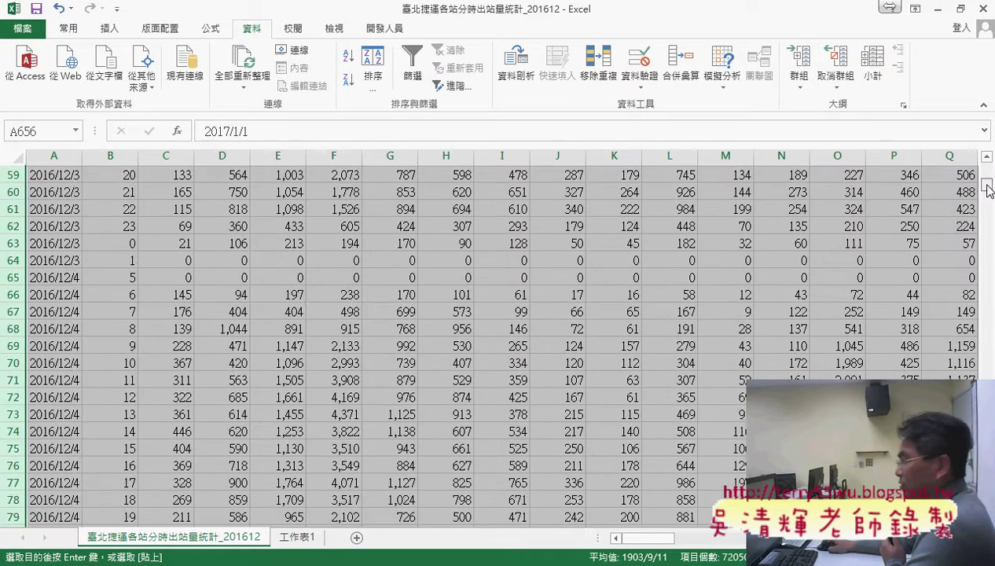
scroll(696, 206, up, 20)
drag(82, 156, 92, 180)
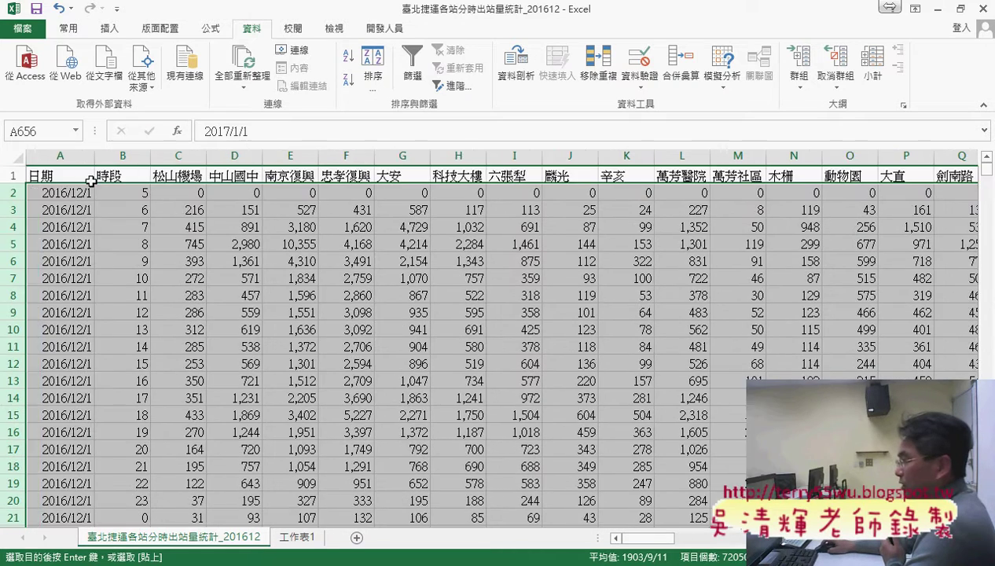
Check the 時段 and count values, then select the totals cell B657
click(72, 194)
click(119, 189)
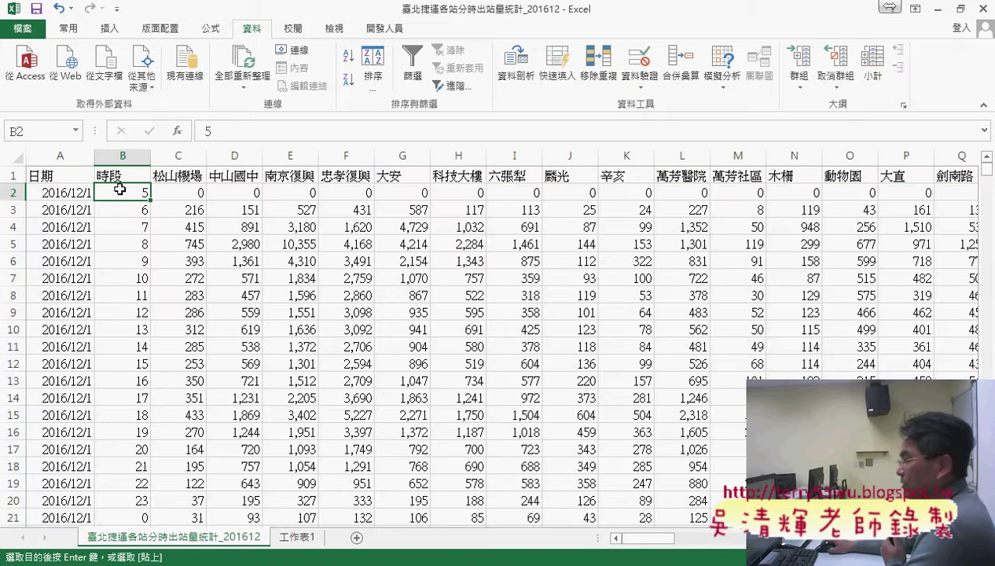
click(130, 210)
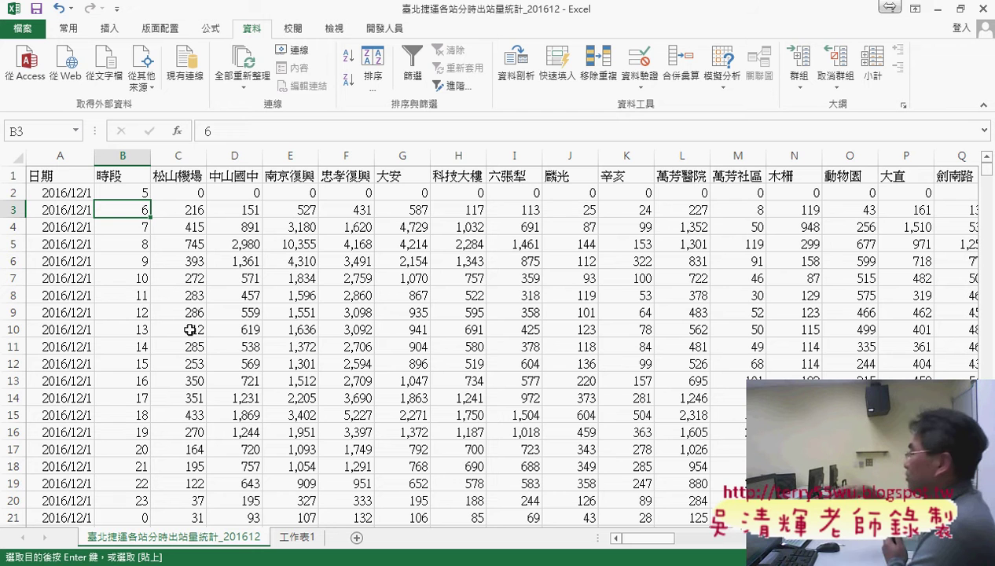
click(192, 191)
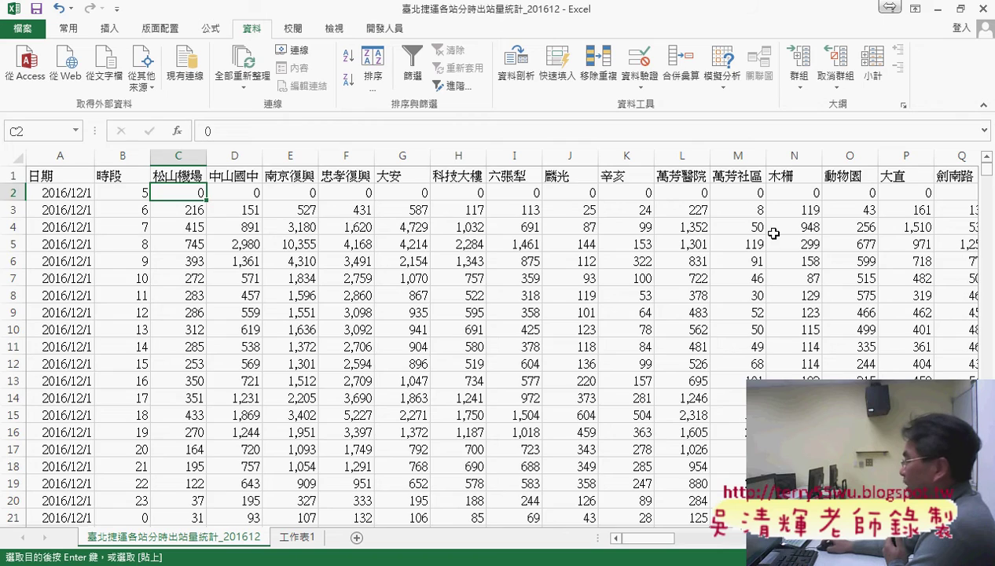
drag(979, 174, 980, 182)
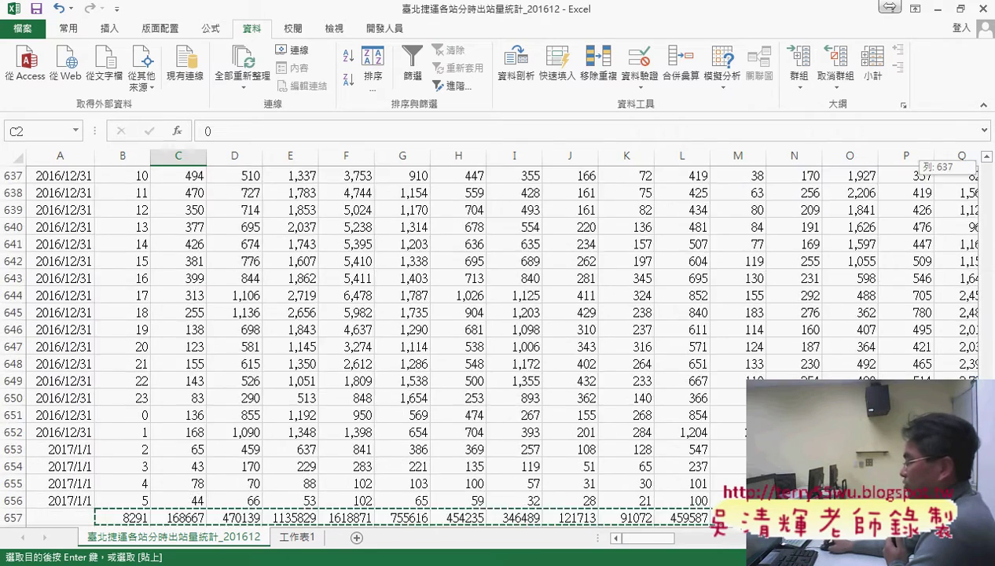
click(123, 518)
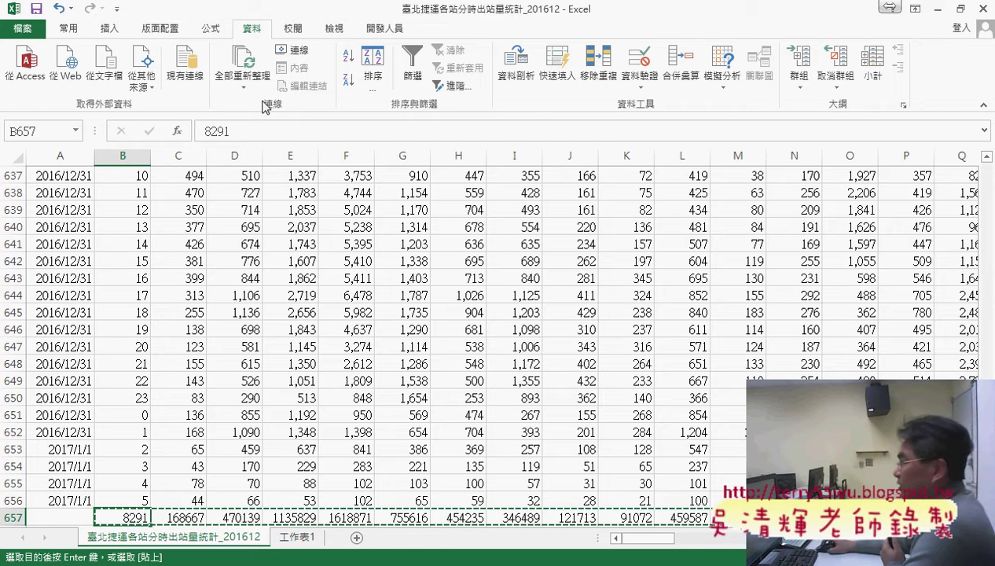
click(69, 29)
AutoSum B657 as =SUM(B2:B656) and copy the totals row through DF657
click(816, 49)
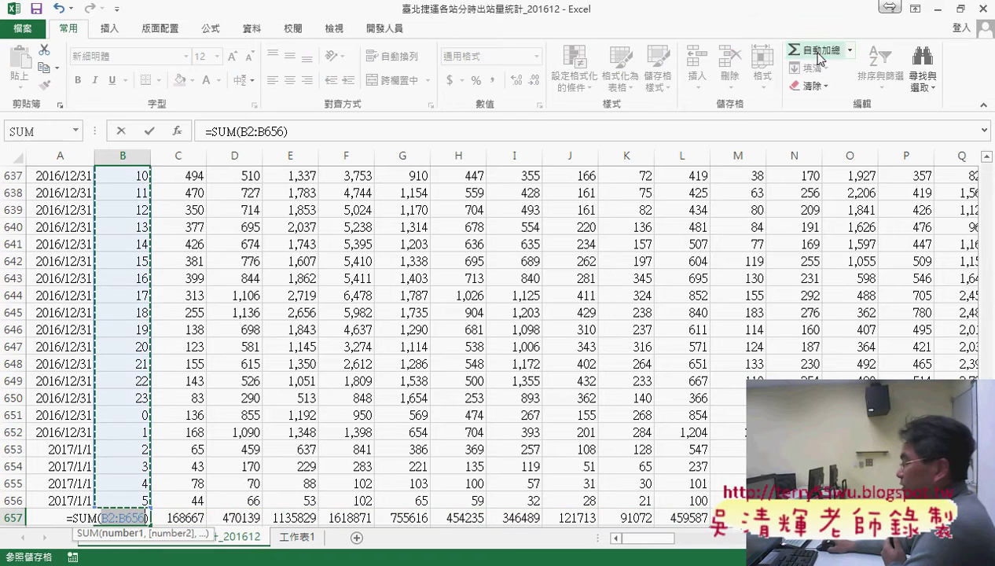
click(150, 134)
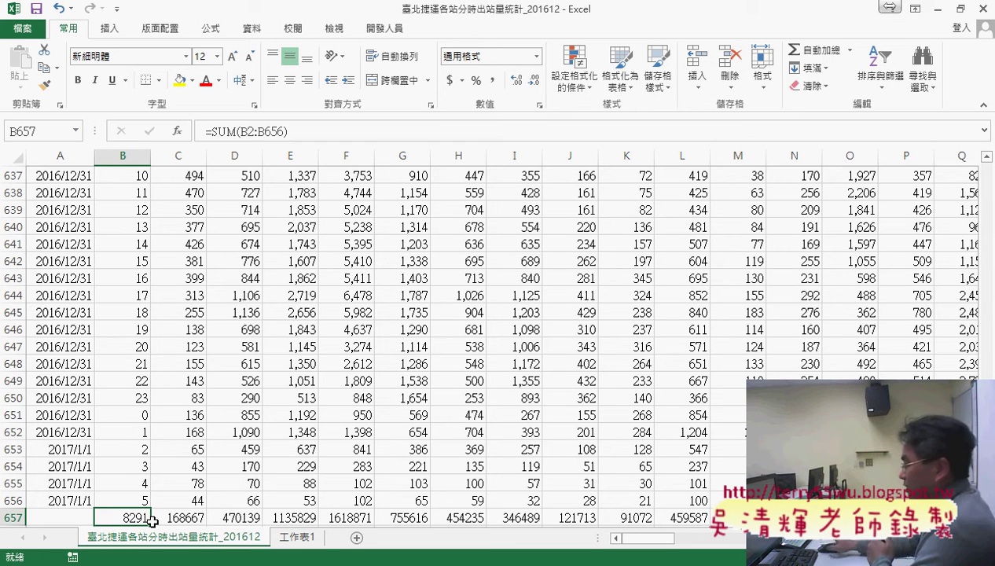
key(ctrl+shift+Right)
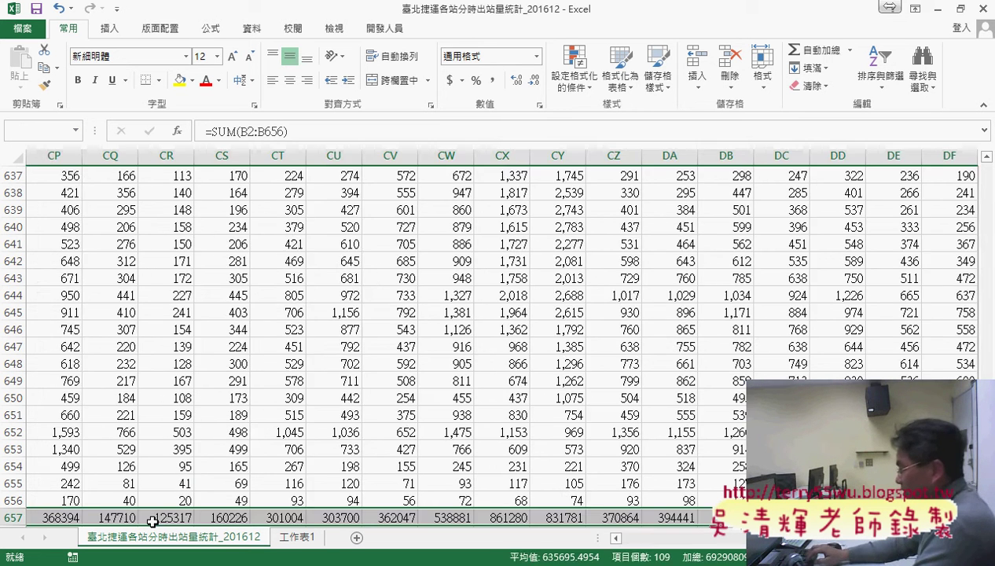
key(ctrl+c)
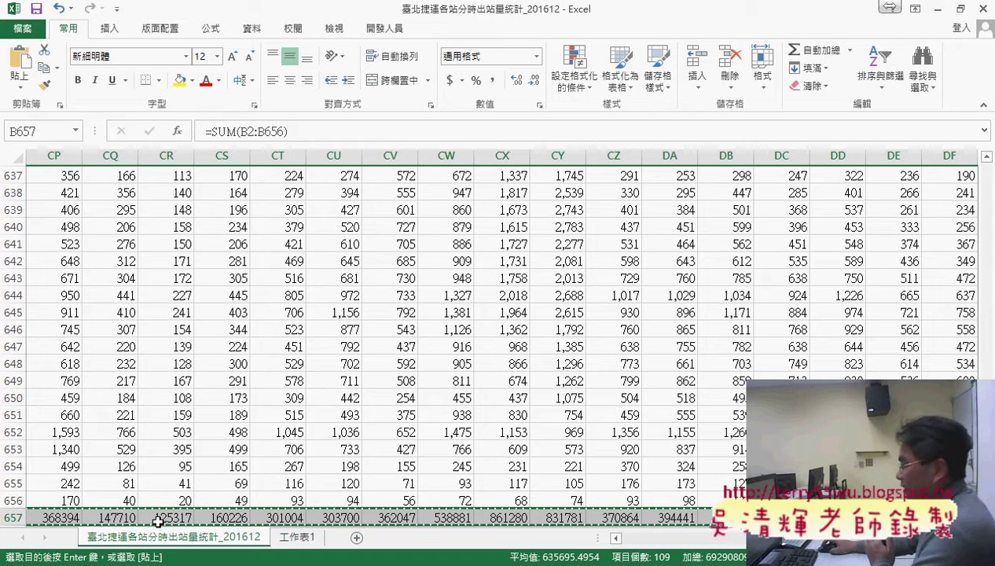
Paste the row 657 totals back over themselves as values only
right_click(157, 519)
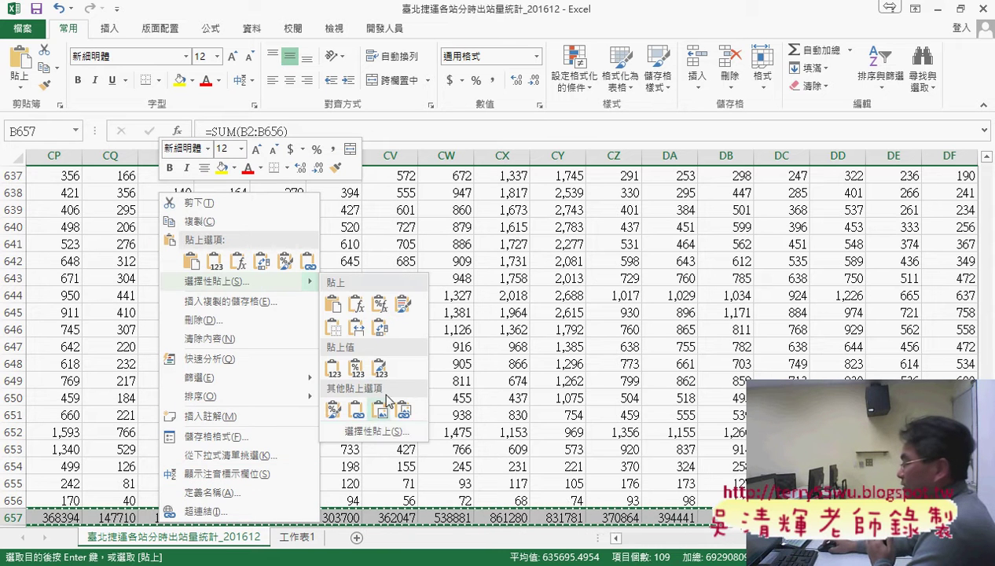
click(255, 281)
click(282, 356)
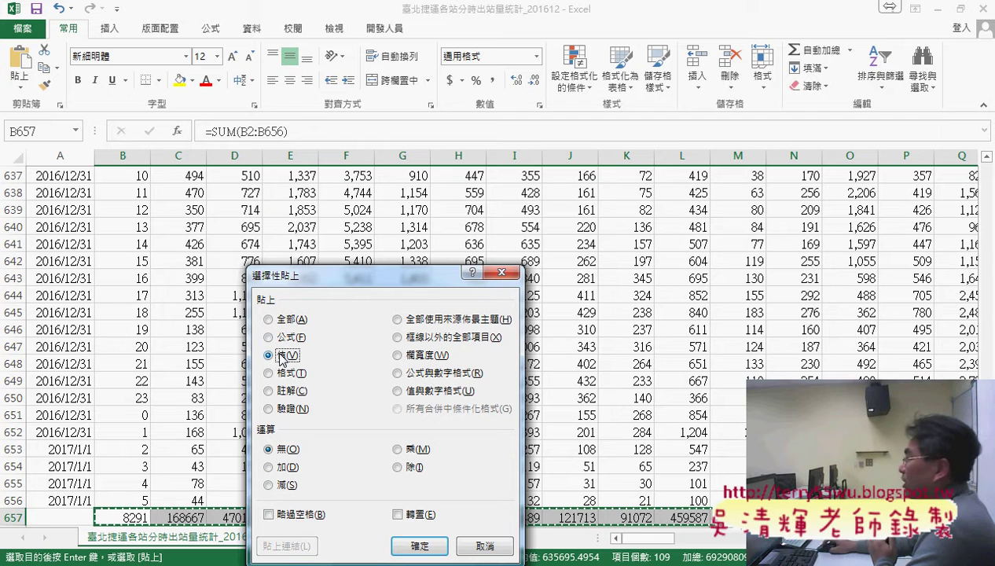
click(419, 546)
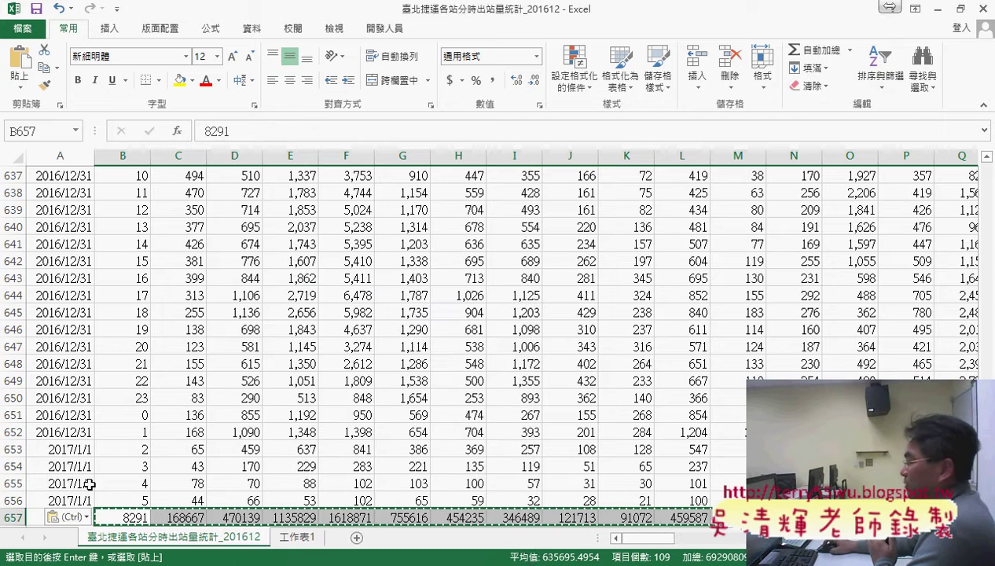
click(13, 500)
scroll(92, 204, up, 20)
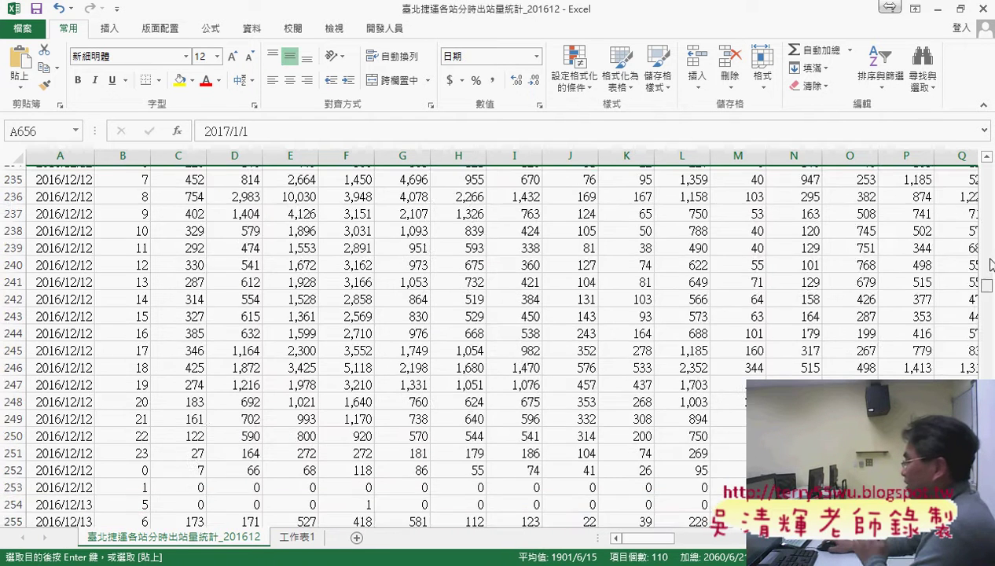
scroll(93, 204, up, 20)
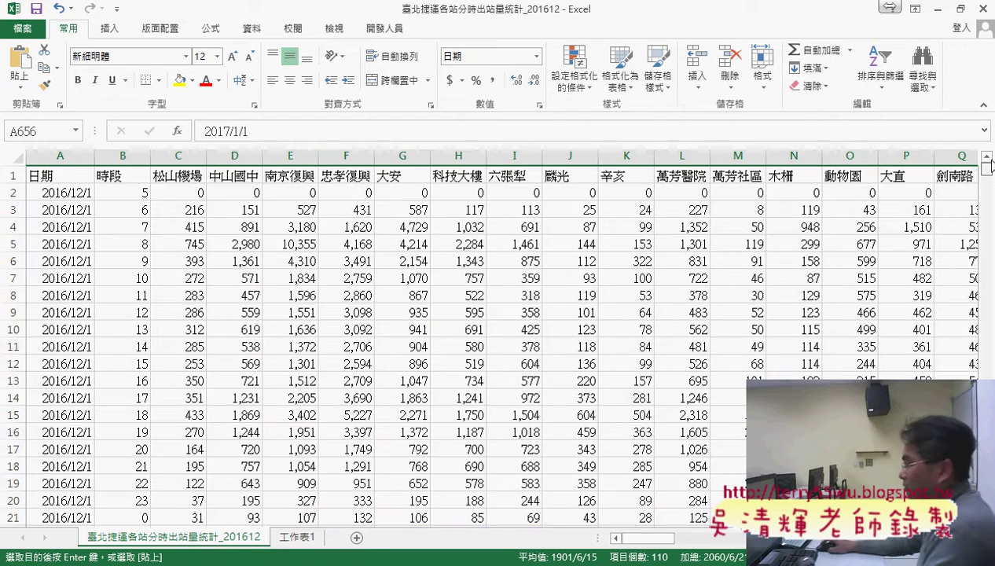
Delete rows 2–656 and the date and hour columns A:B
shift+click(10, 191)
right_click(176, 222)
click(289, 348)
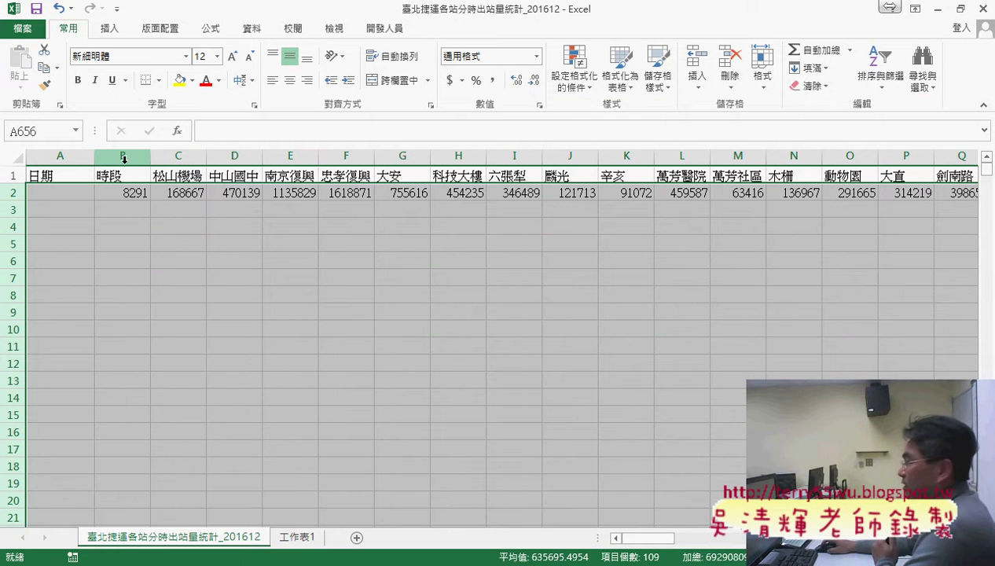
drag(123, 156, 59, 156)
right_click(96, 206)
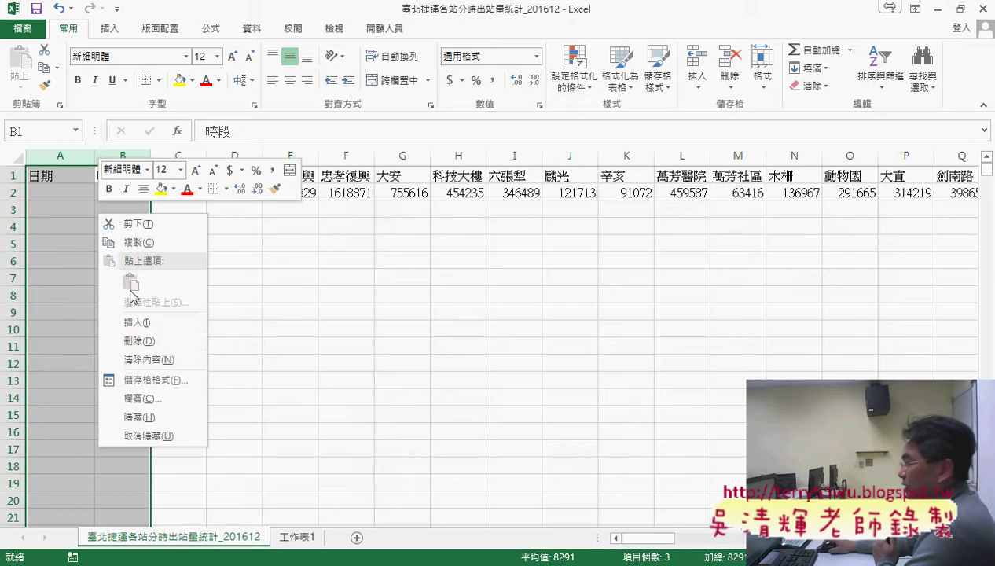
click(157, 342)
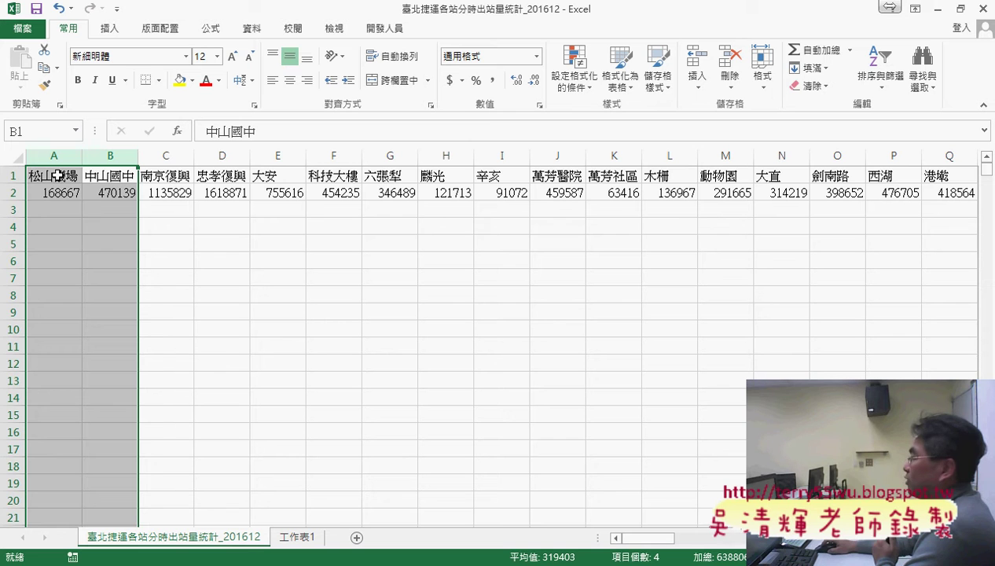
Copy the station names and totals A1:DD2 and add the new sheet 工作表2
click(58, 176)
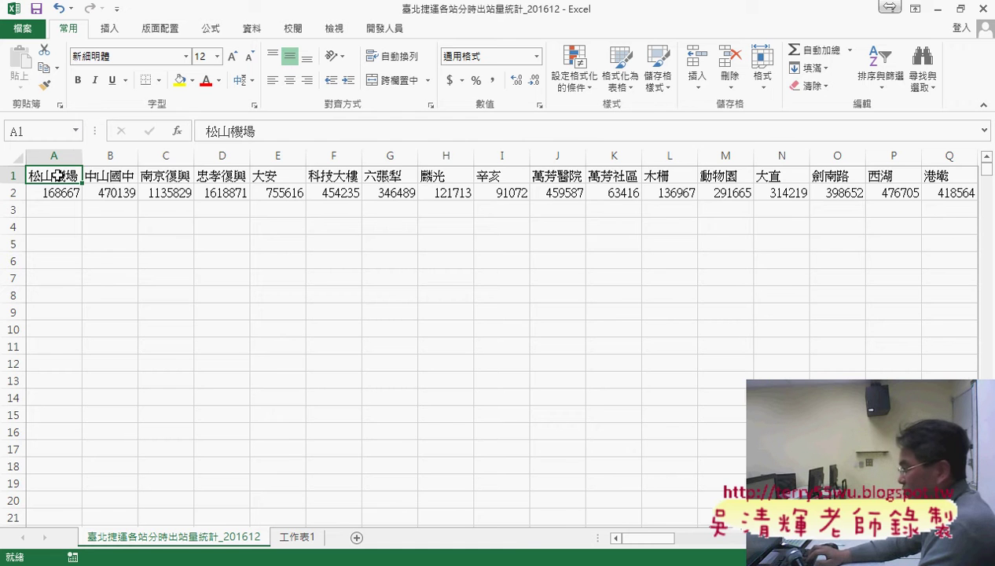
key(ctrl+shift+Right)
key(ctrl+shift+Down)
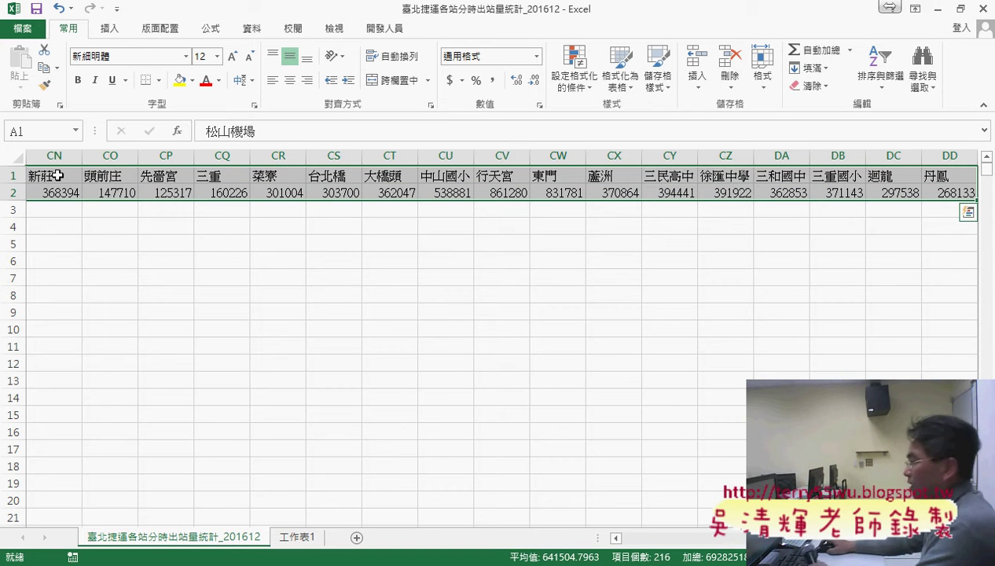
key(ctrl+c)
click(357, 537)
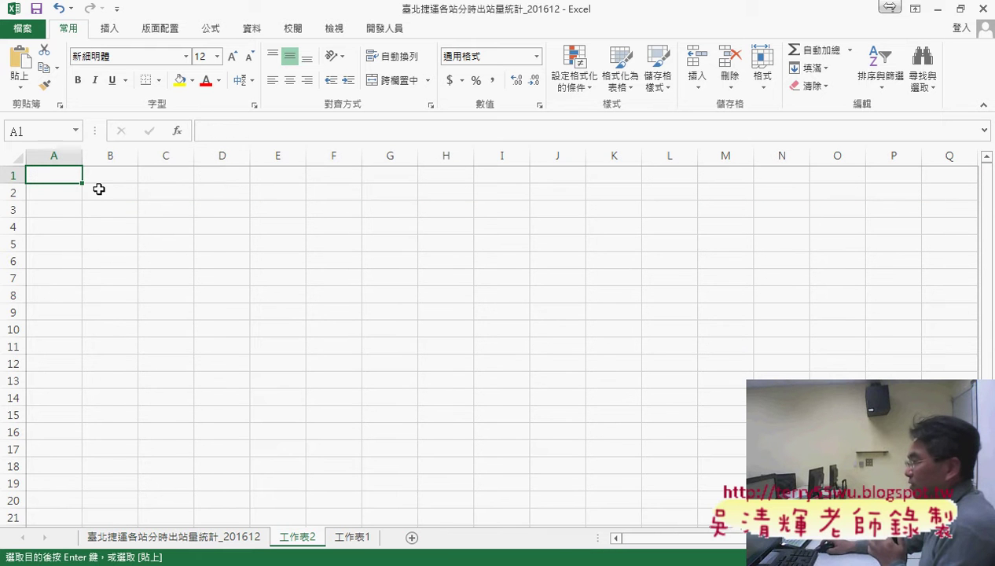
Paste the copied block into A1 of 工作表2 transposed, stations down column A
right_click(49, 175)
mouse_move(135, 266)
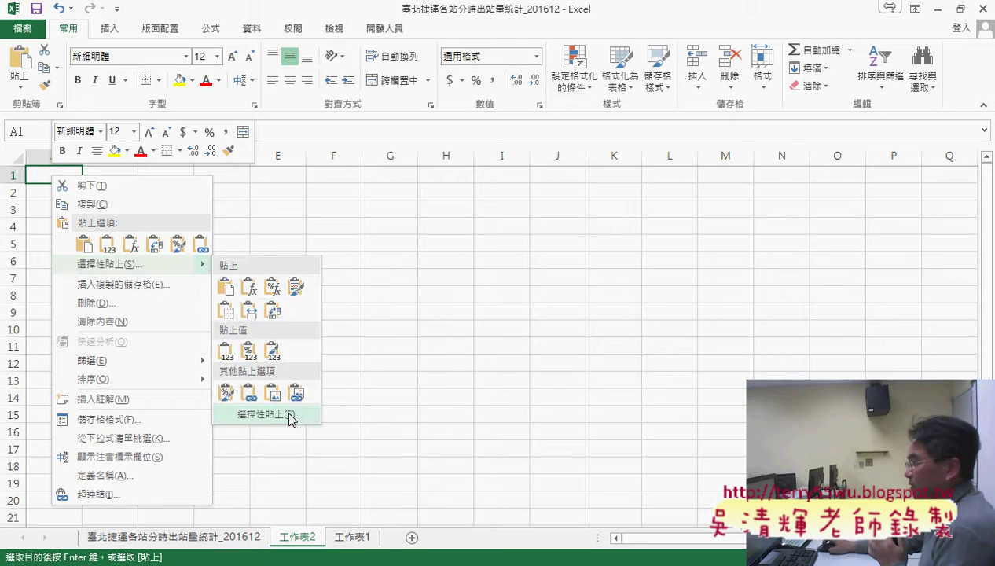
click(286, 415)
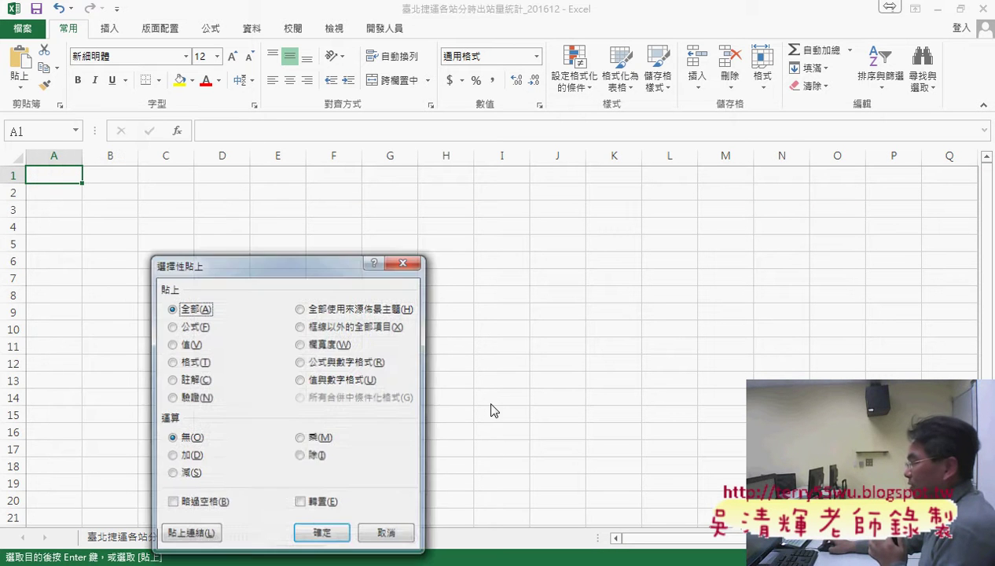
click(321, 502)
click(328, 538)
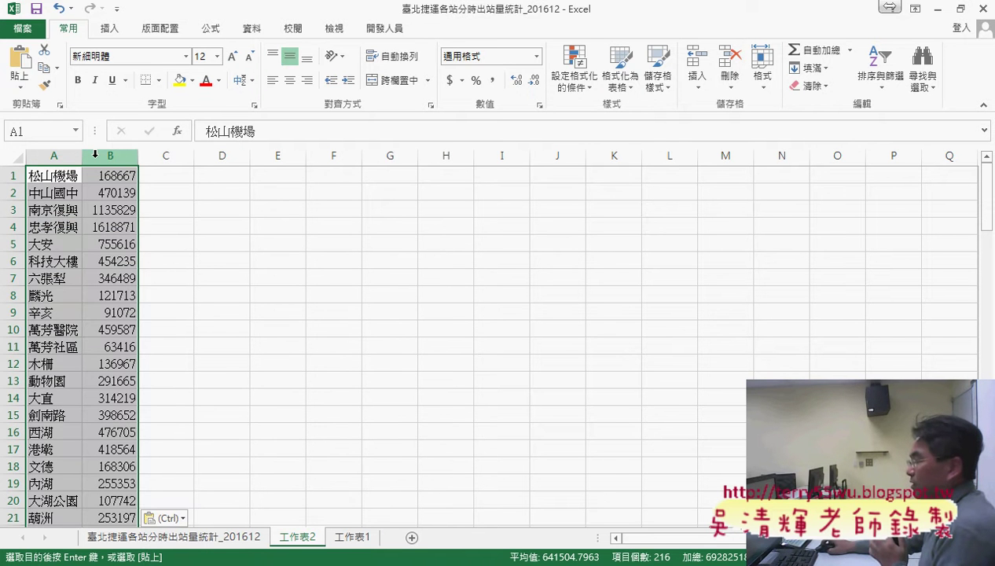
Sort totals Z→A so 台北車站 5295126 tops the list, and widen column A
click(252, 29)
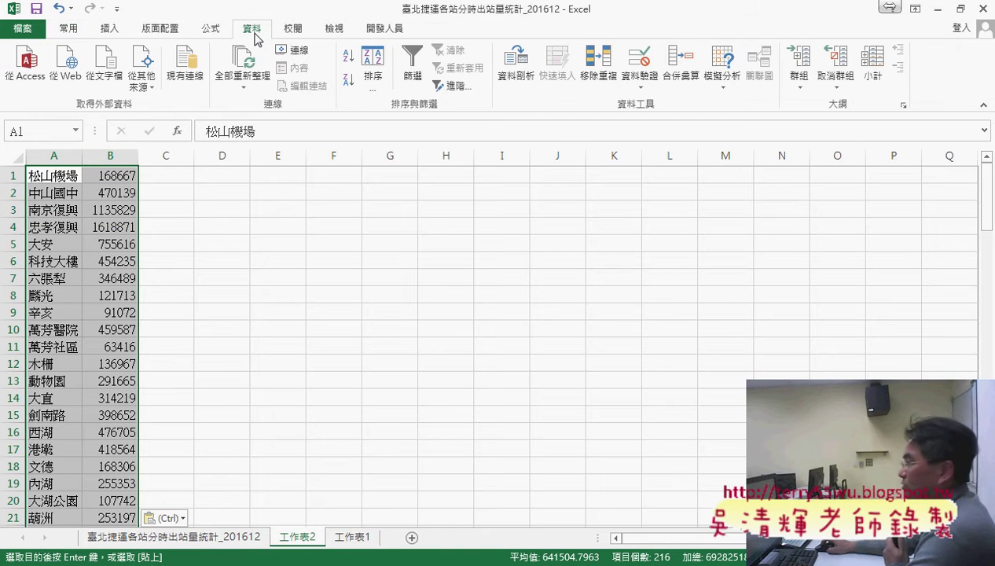
click(346, 80)
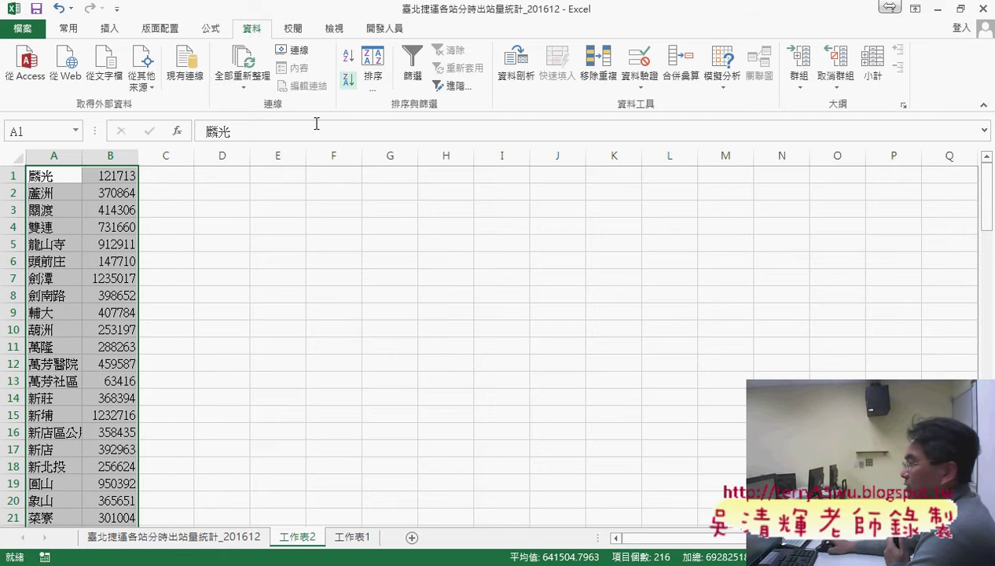
click(115, 172)
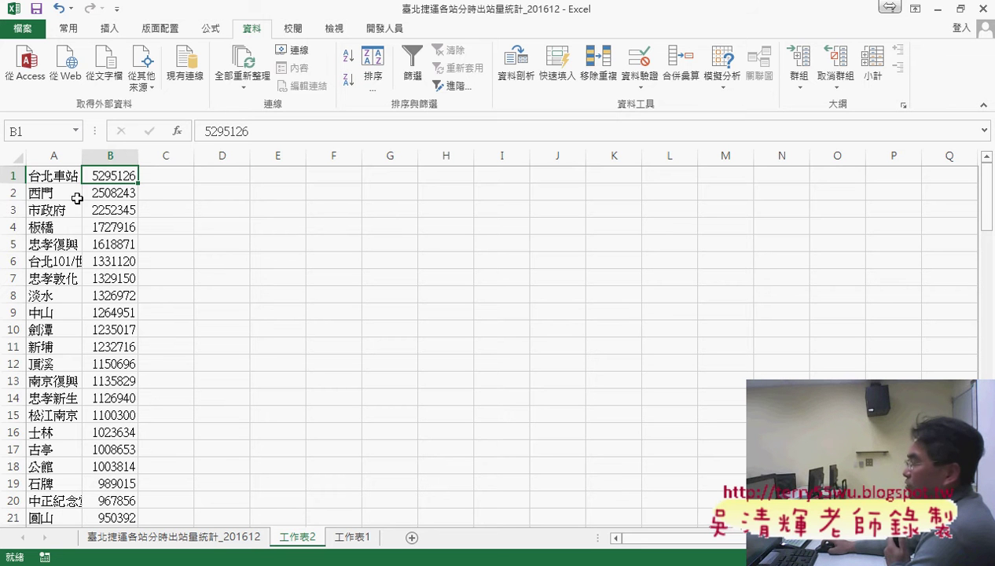
click(65, 198)
click(63, 178)
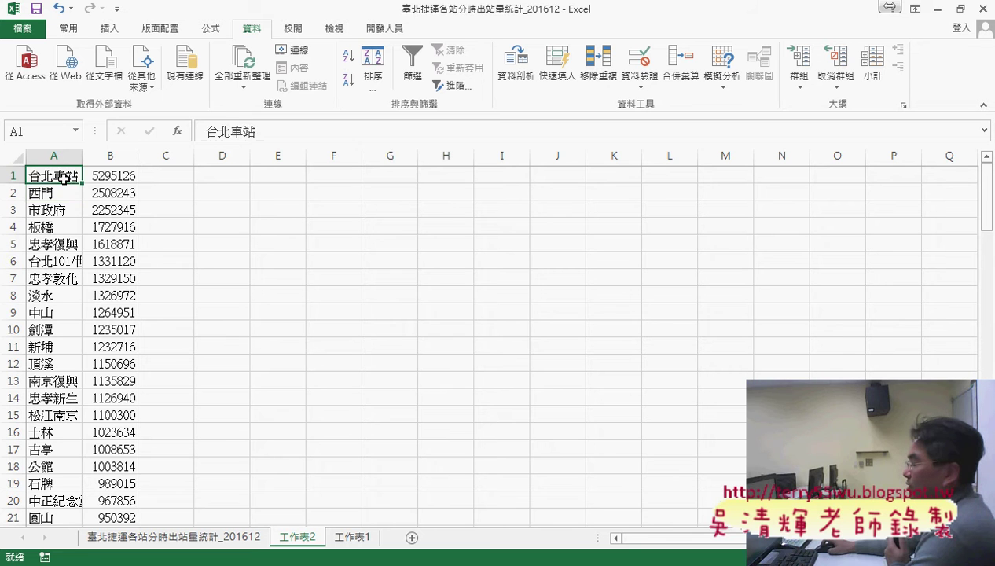
click(110, 178)
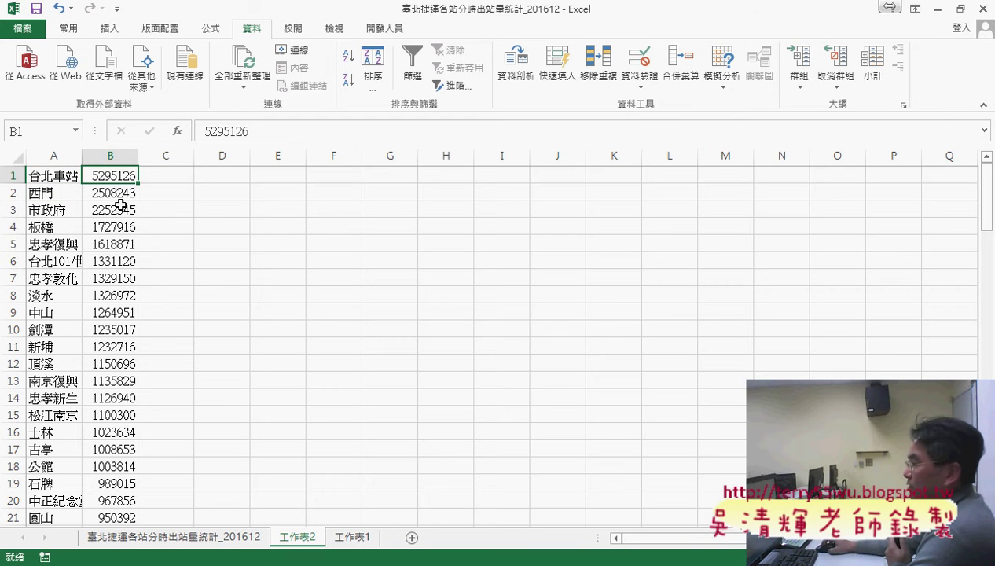
click(121, 193)
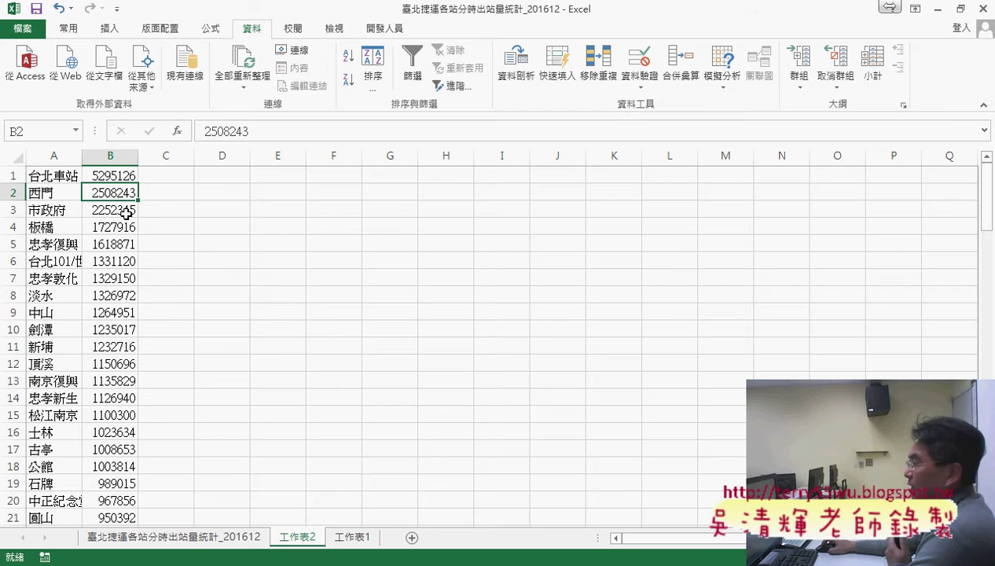
click(125, 214)
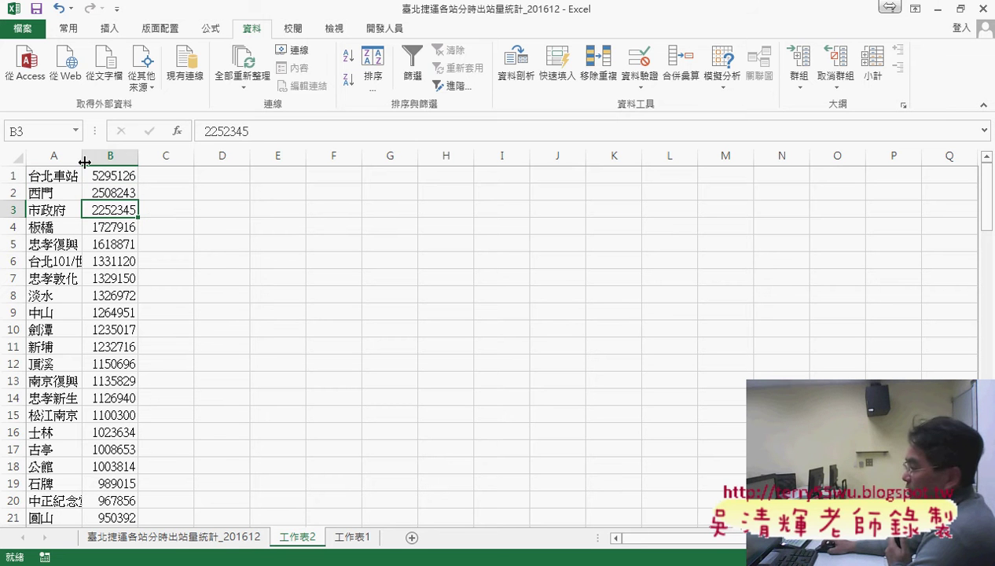
drag(84, 162, 114, 162)
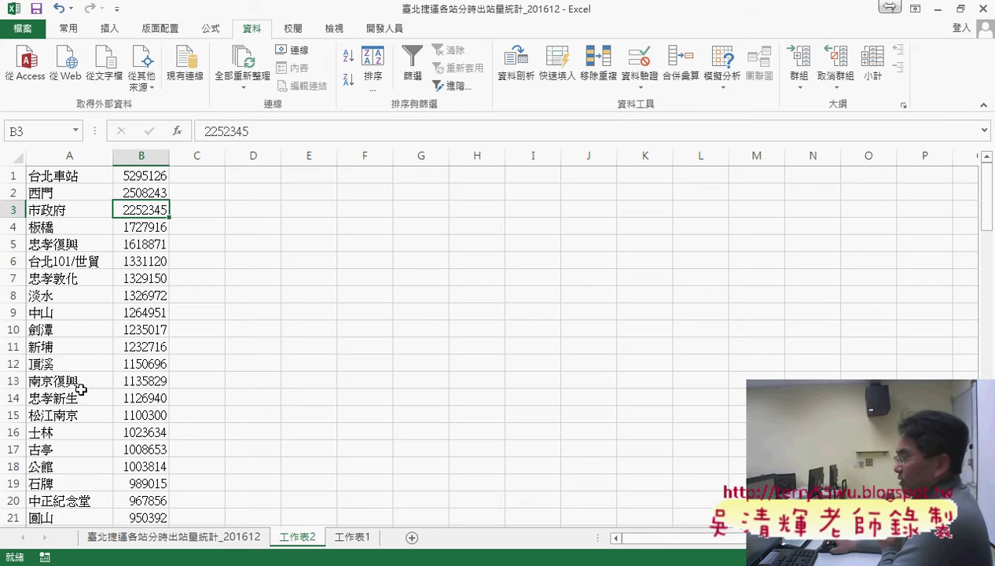
Review the ranked station list, then minimize Excel back to the Data.Taipei page
scroll(214, 378, down, 1)
scroll(215, 378, down, 1)
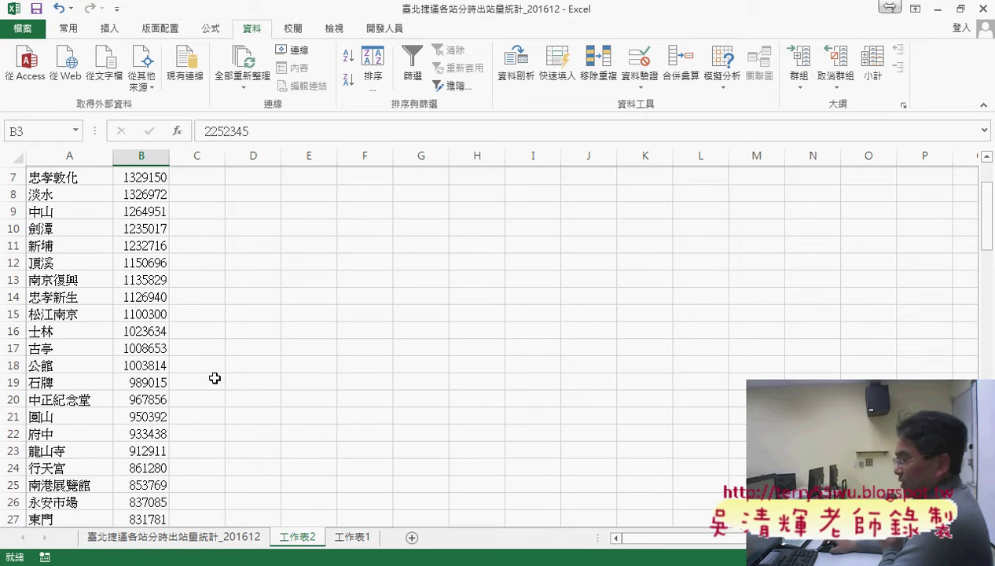
scroll(214, 378, up, 2)
click(72, 230)
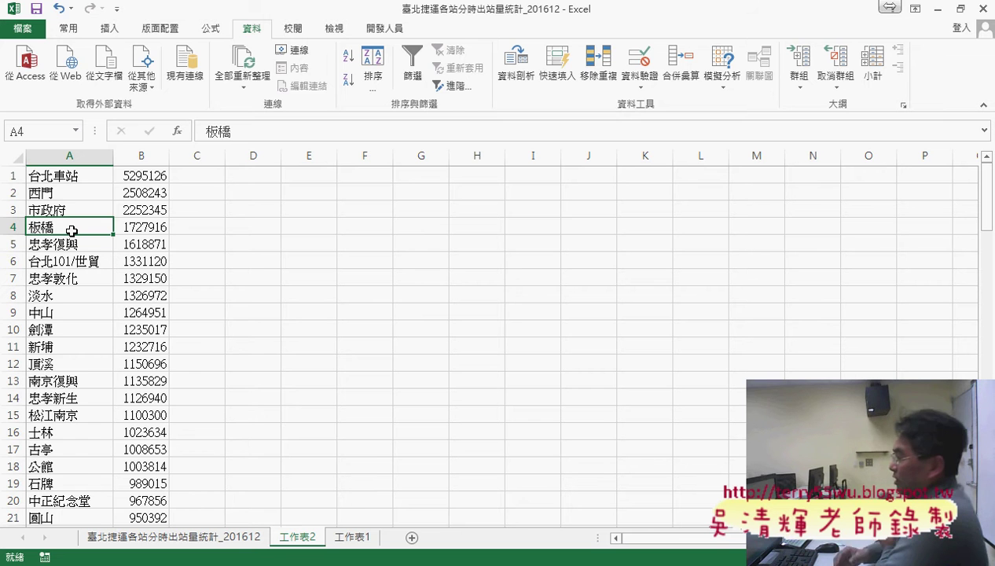
click(937, 9)
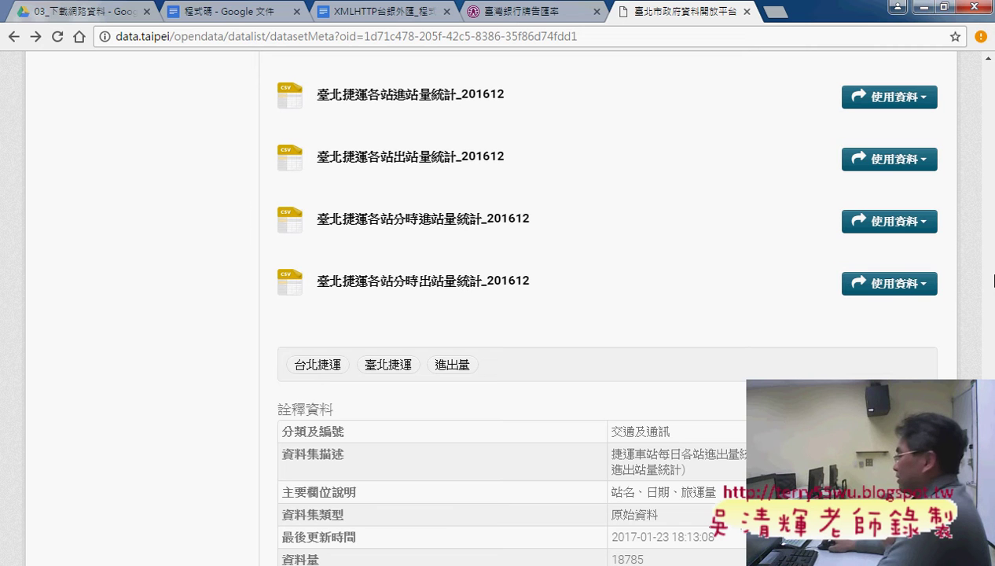
Open the fourth dataset's 下載 link options on data.taipei, then go to the 臺灣銀行牌告匯率 tab
click(890, 283)
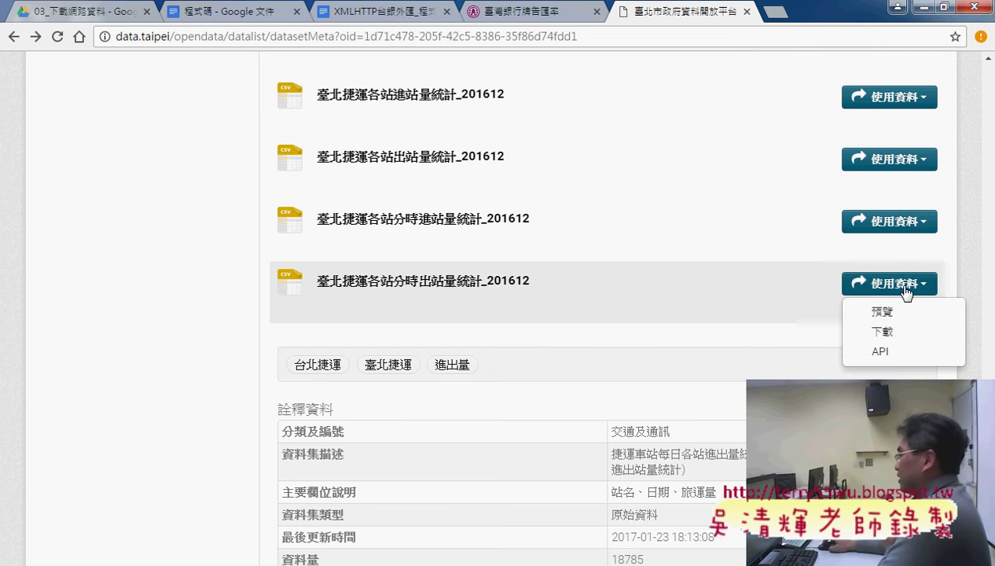
right_click(899, 340)
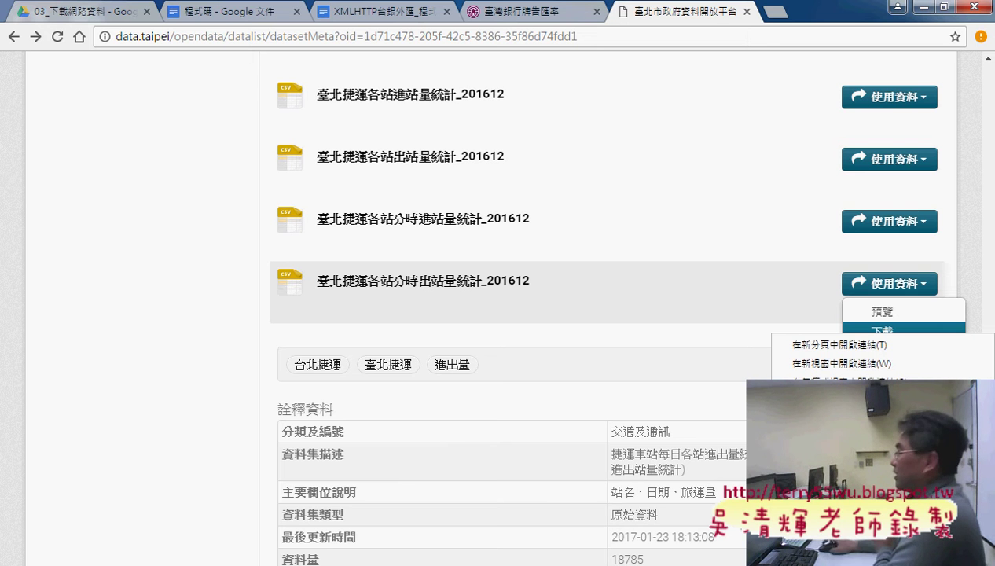
click(525, 9)
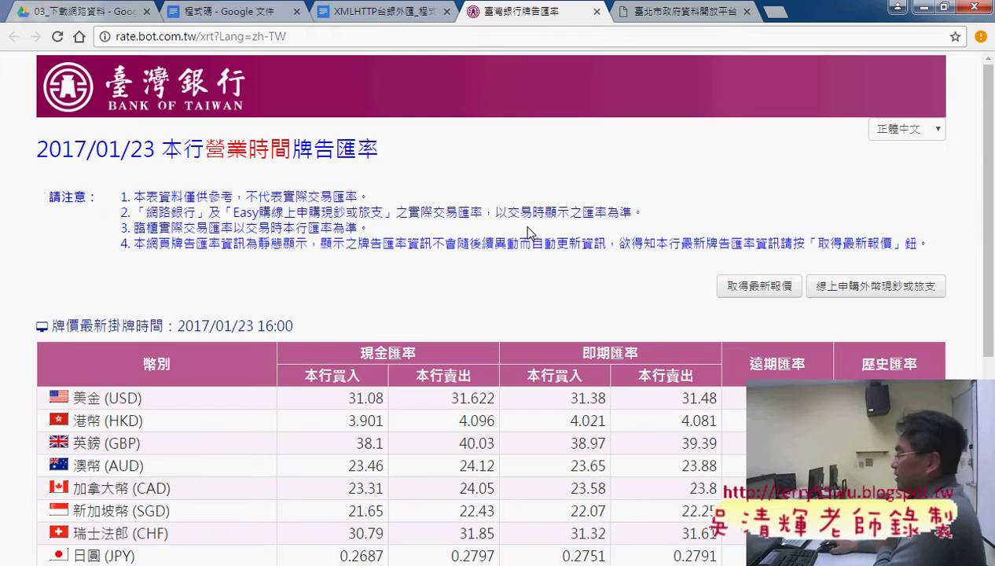
Copy the 下載文字檔 link address and bring up the XMLHTTP台銀外匯 Excel workbook
scroll(527, 236, down, 5)
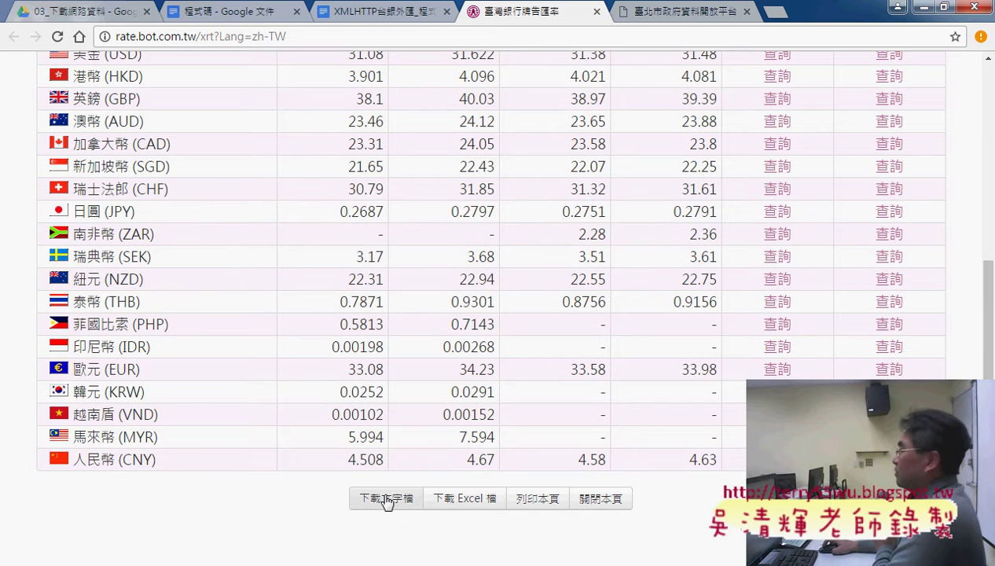
right_click(385, 506)
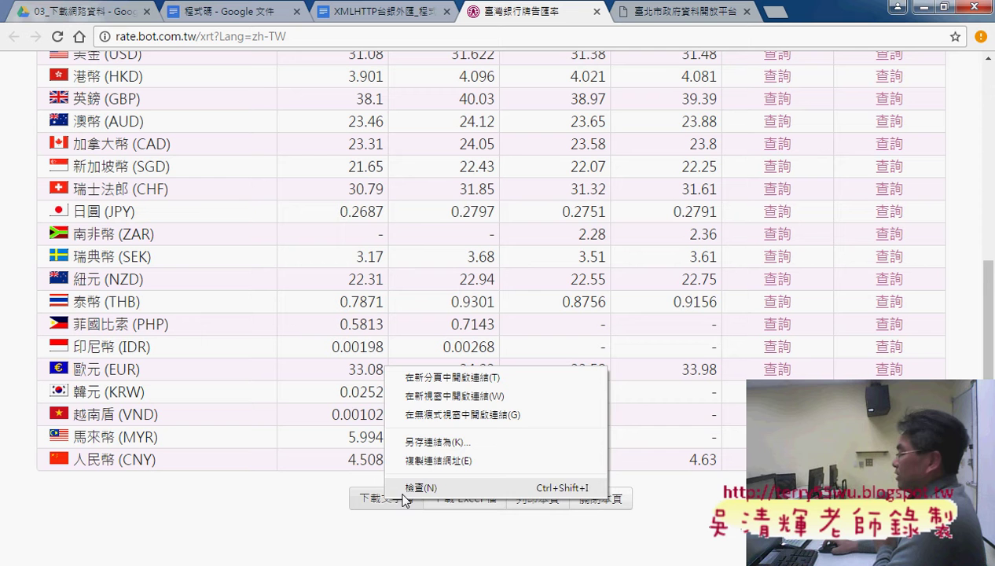
click(471, 462)
mouse_move(270, 562)
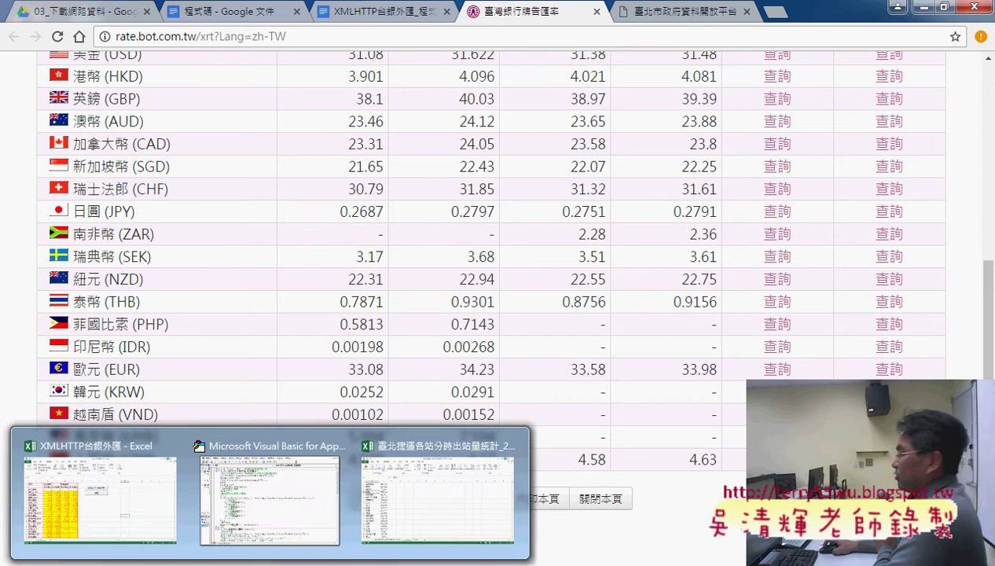
click(152, 499)
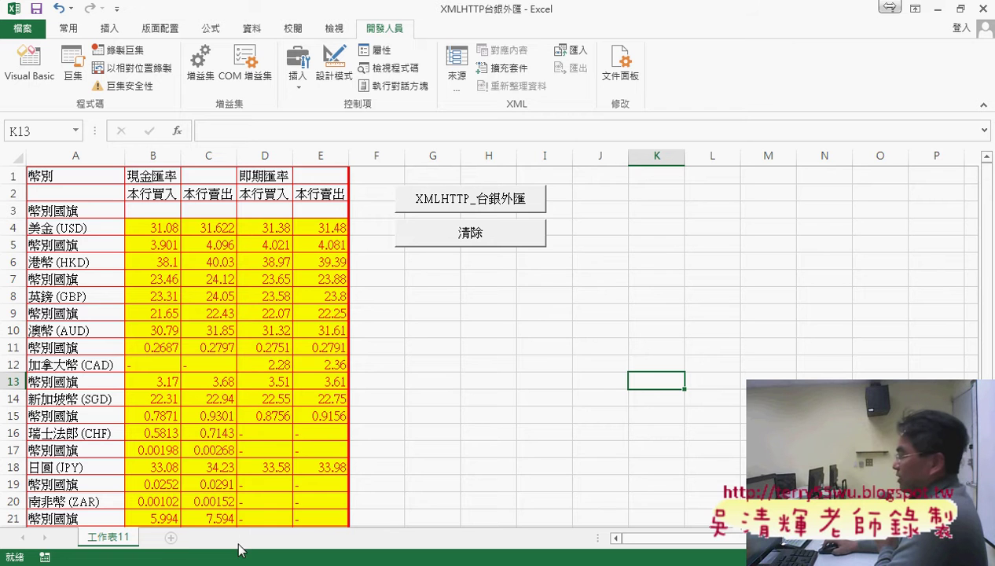
Add blank sheet 工作表1 and open the XMLHTTP macro in the VBA editor
click(172, 538)
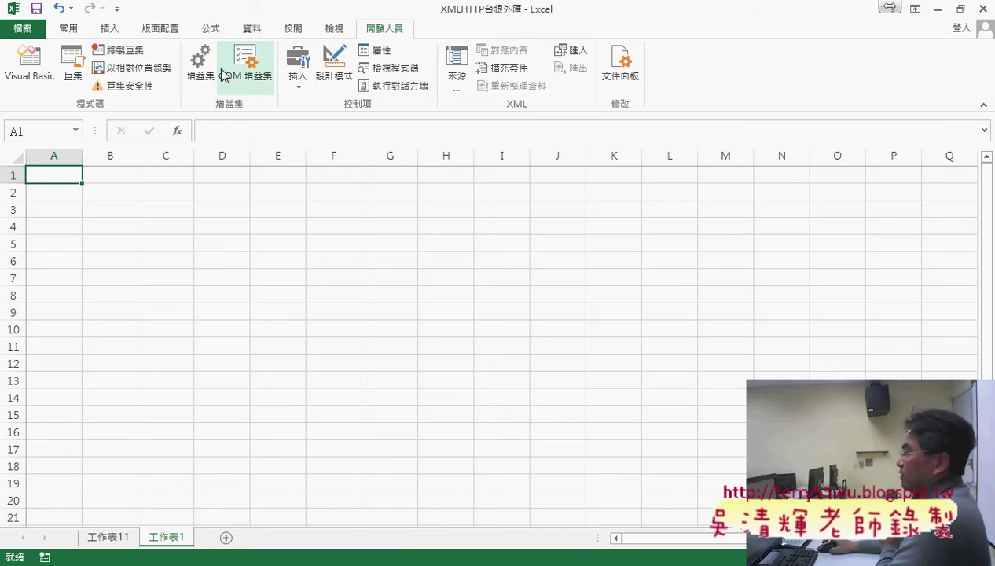
click(30, 61)
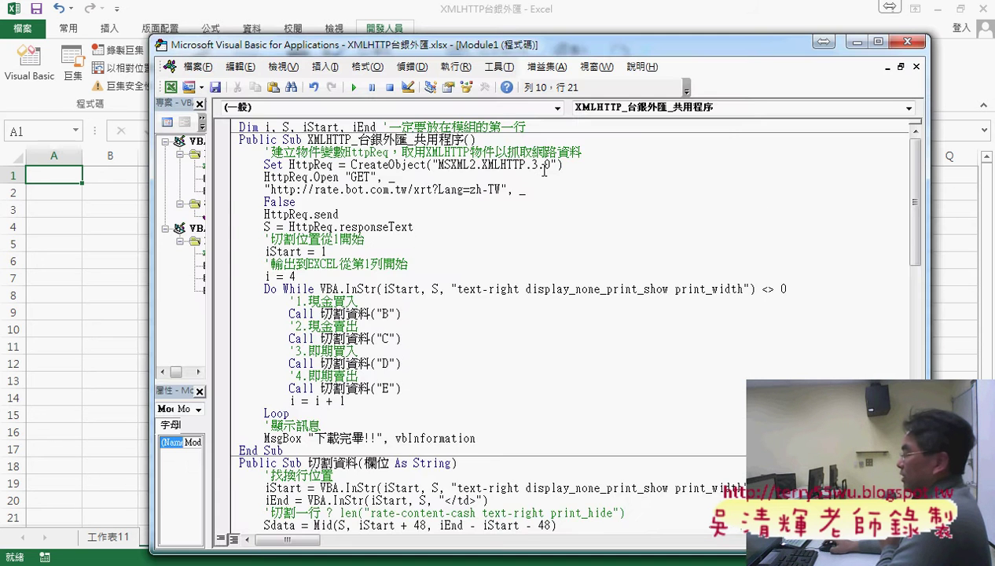
scroll(544, 170, down, 4)
scroll(543, 188, down, 2)
scroll(579, 203, up, 6)
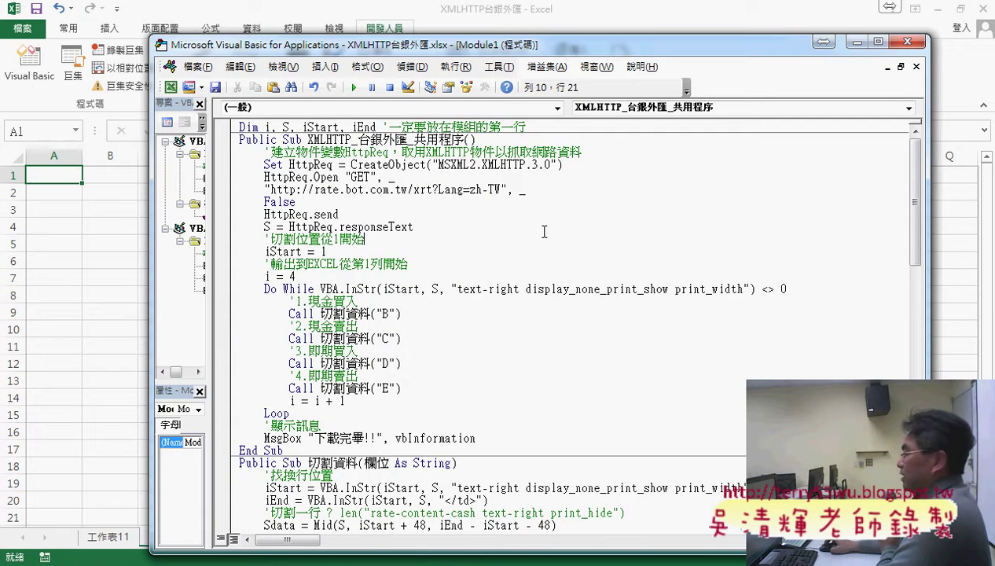
scroll(481, 264, down, 7)
Read through the rest of Module1's macro code, then return to the Bank of Taiwan rate page
scroll(481, 264, down, 2)
scroll(484, 271, down, 3)
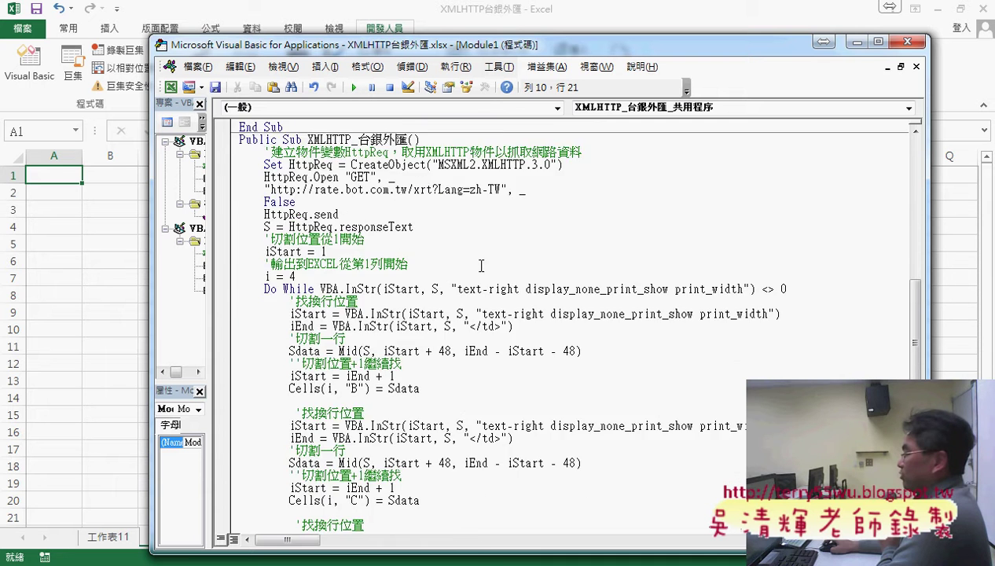
scroll(488, 281, down, 2)
drag(244, 214, 460, 412)
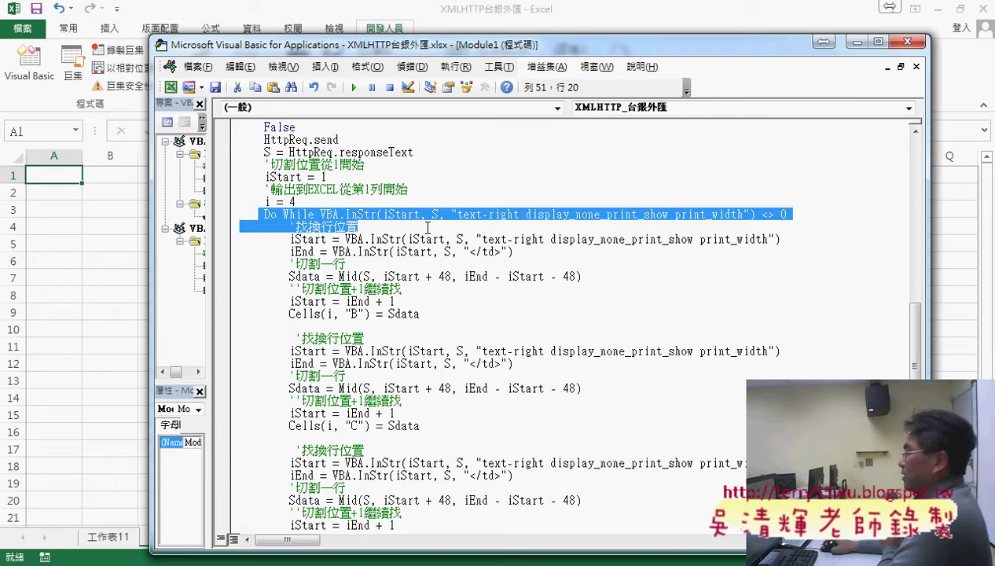
scroll(463, 411, down, 3)
scroll(463, 408, down, 5)
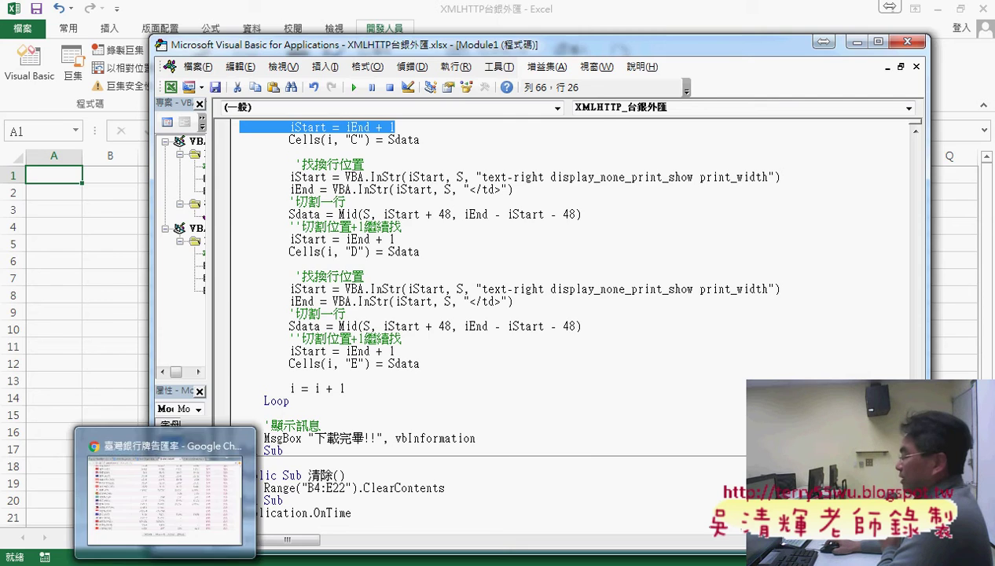
click(163, 503)
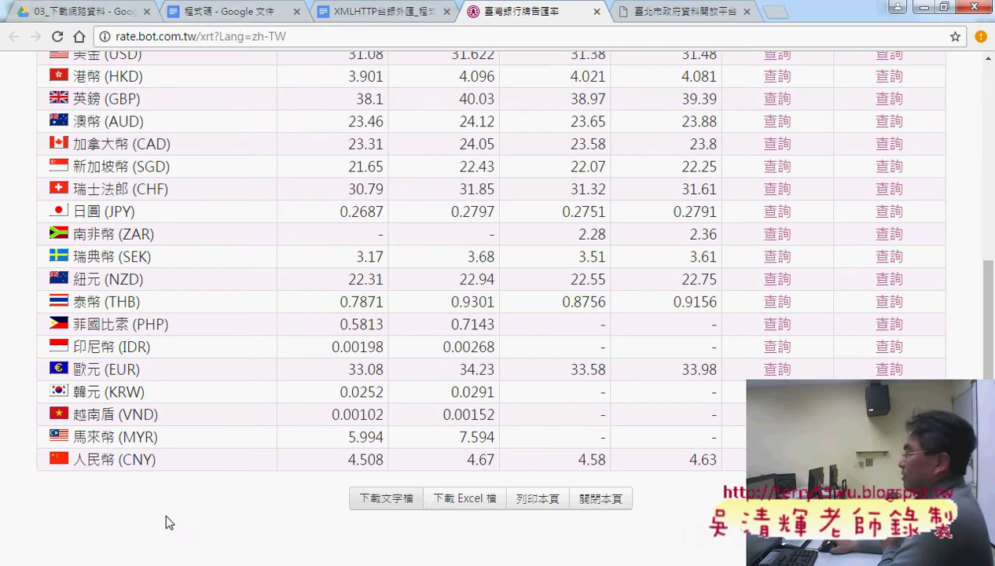
Switch to the 程式碼 Google Doc and scroll up to the XMLHTTP section
click(233, 17)
click(424, 252)
scroll(424, 252, up, 2)
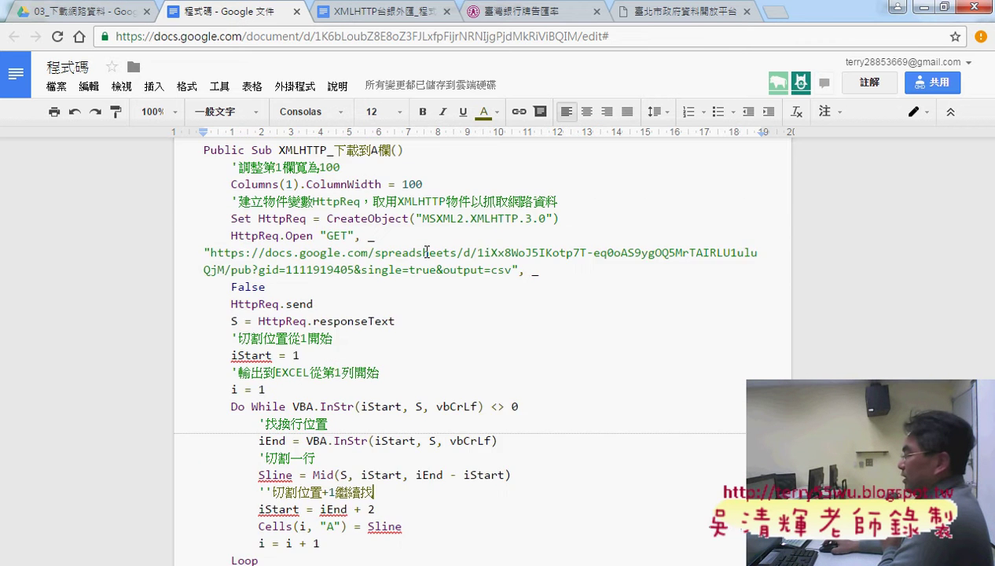
scroll(424, 252, up, 1)
scroll(425, 250, up, 2)
scroll(425, 251, up, 4)
scroll(435, 253, down, 3)
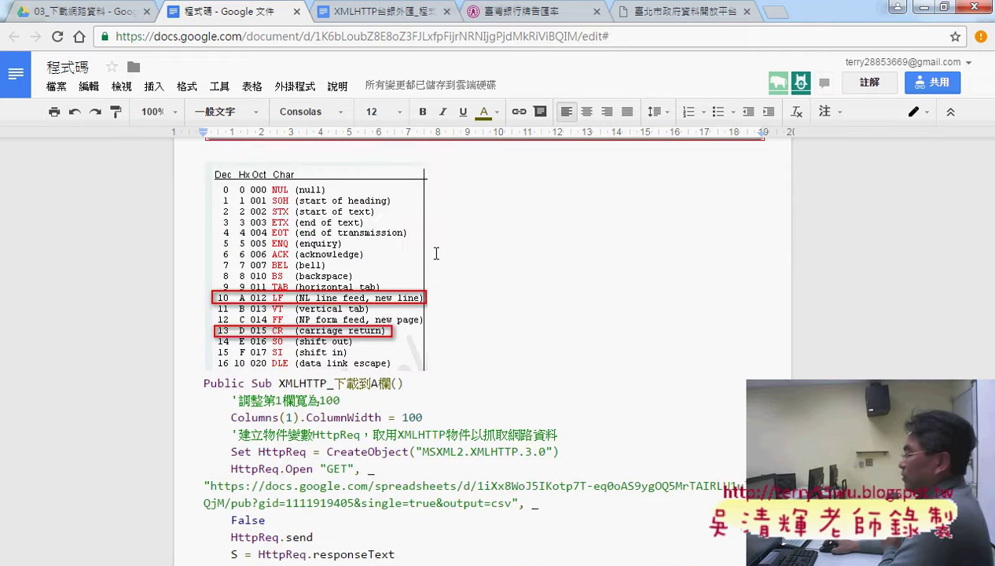
scroll(436, 254, down, 1)
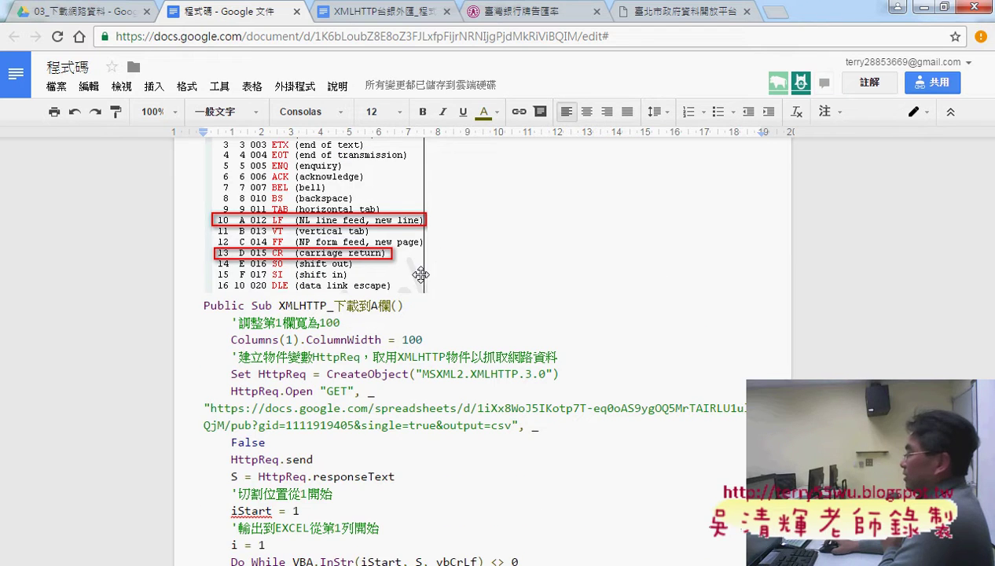
scroll(294, 311, up, 3)
scroll(298, 309, up, 6)
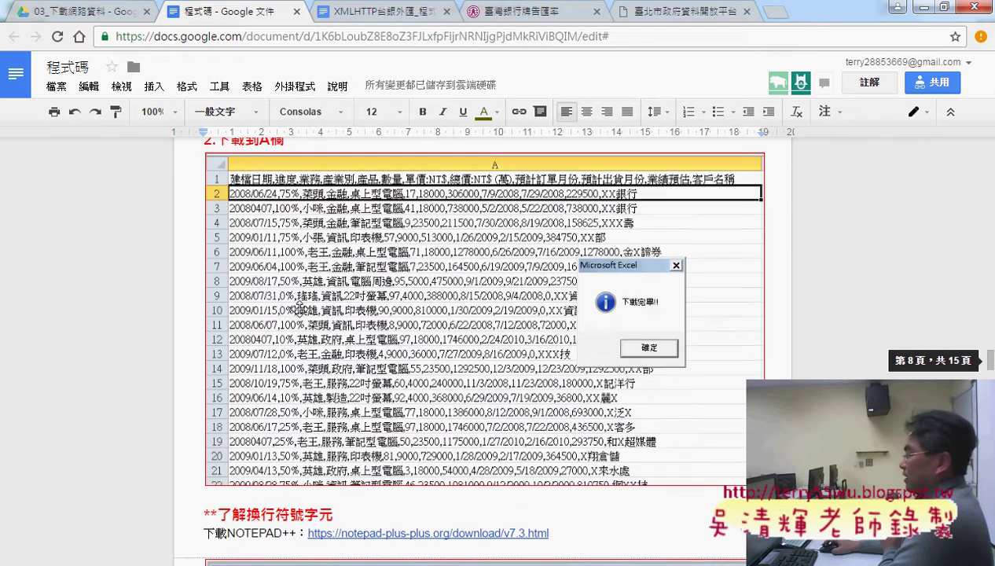
scroll(298, 308, up, 4)
scroll(299, 309, up, 3)
scroll(300, 308, up, 3)
scroll(301, 308, up, 3)
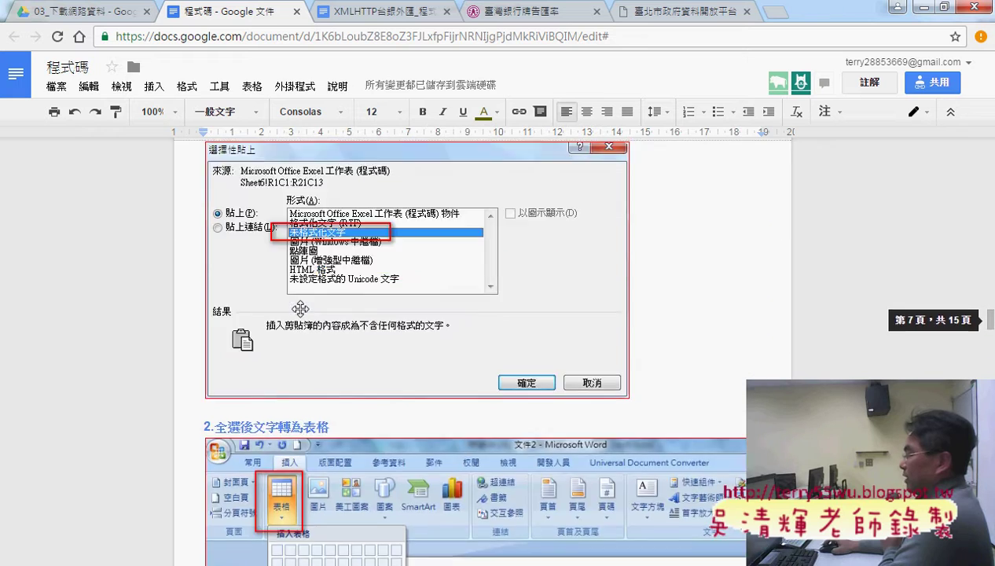
scroll(300, 308, up, 3)
scroll(300, 308, up, 5)
scroll(301, 309, up, 3)
scroll(300, 308, up, 6)
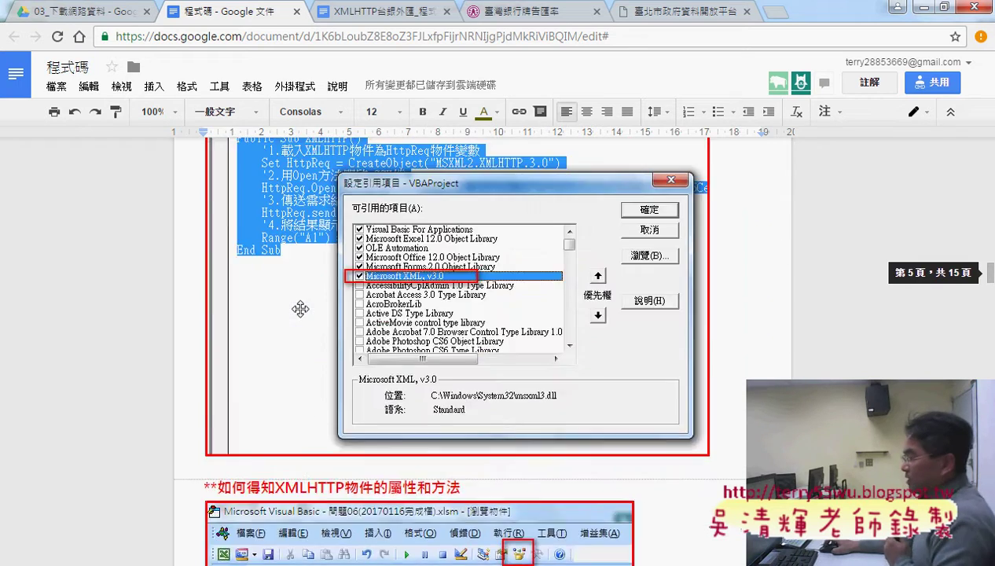
scroll(300, 308, up, 5)
scroll(300, 308, up, 3)
scroll(295, 267, up, 3)
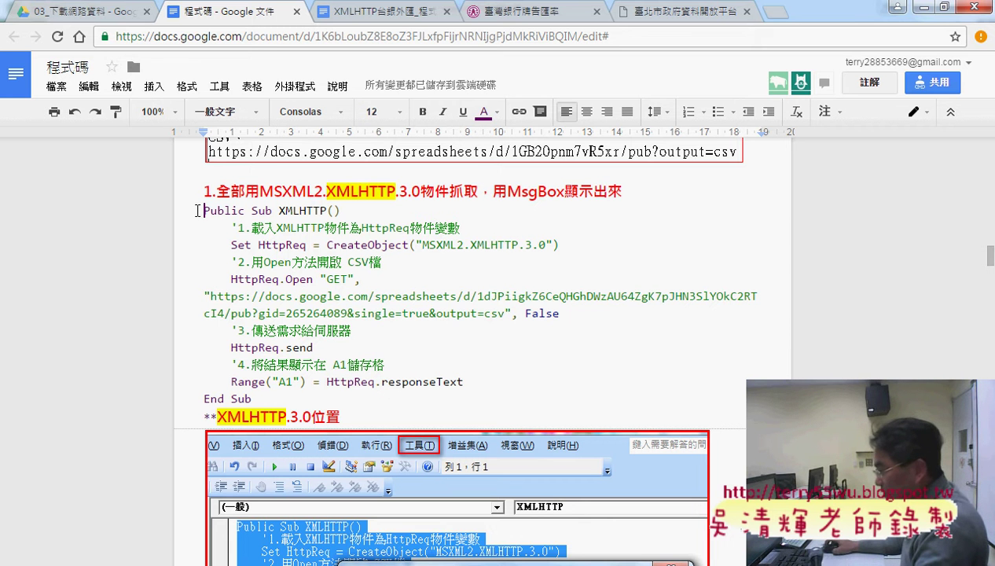
Select the whole Public Sub XMLHTTP() procedure and bring the XMLHTTP台銀外匯 workbook forward
shift+click(263, 399)
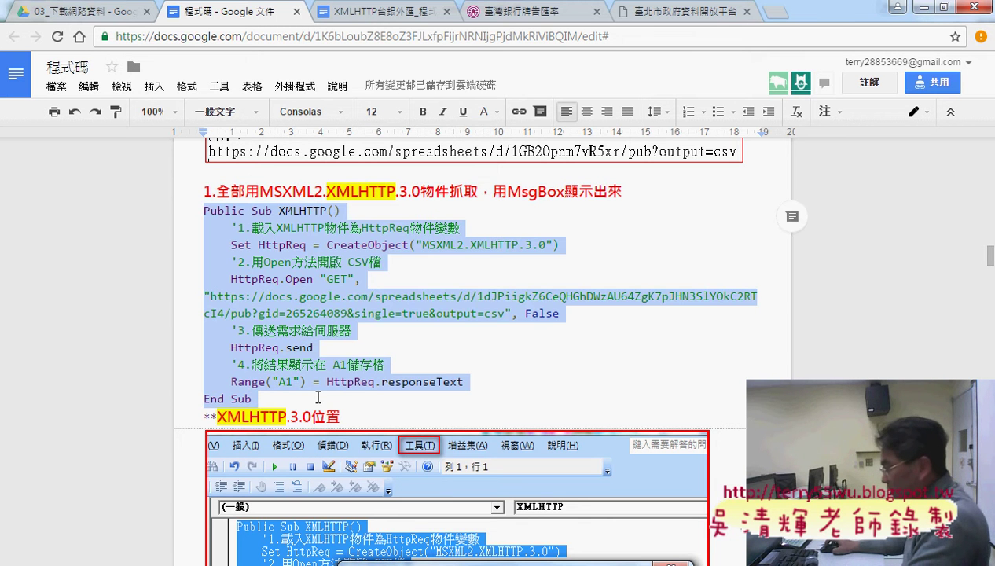
click(130, 565)
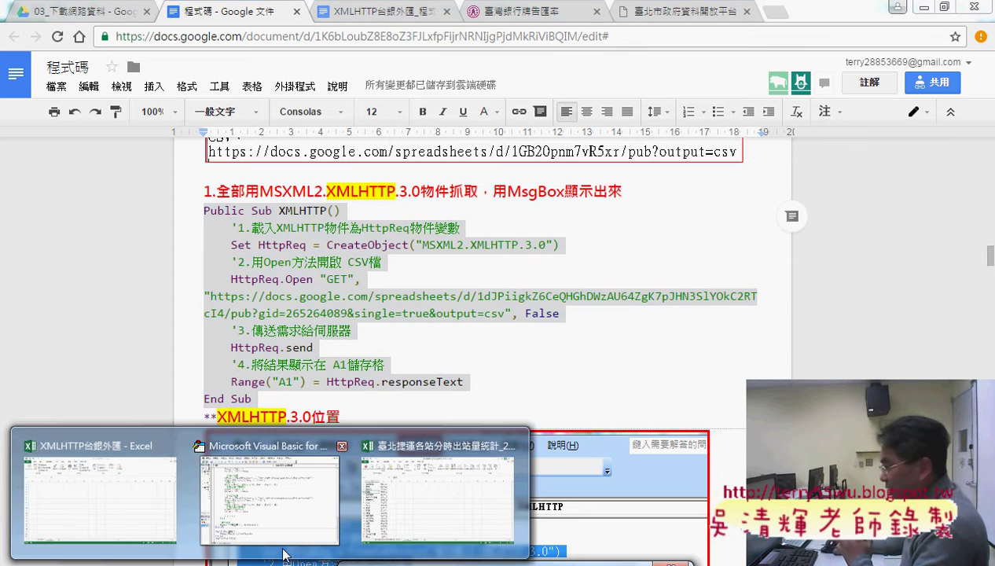
click(130, 503)
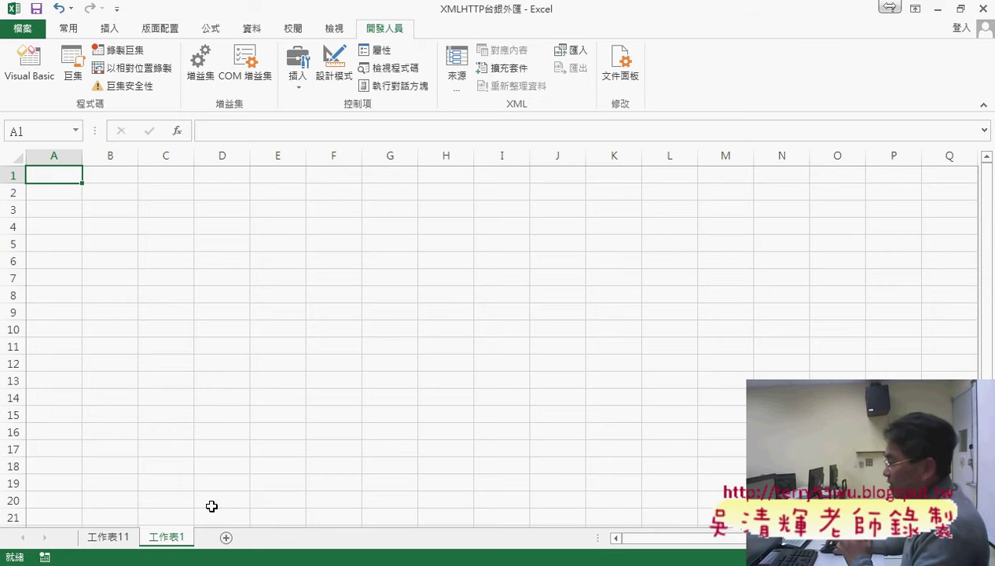
Merge the range A1:O21 into a single cell
drag(67, 170, 844, 515)
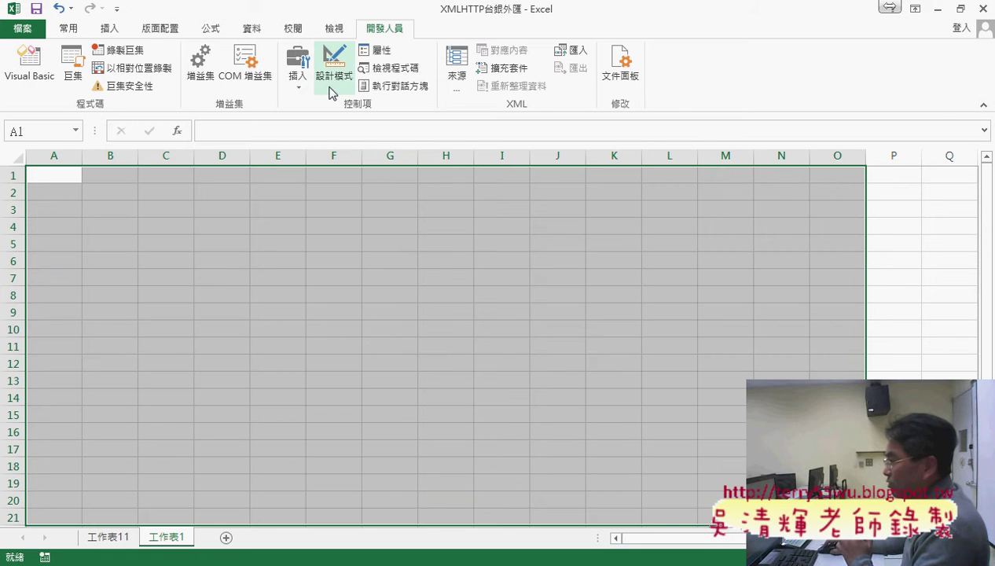
click(68, 29)
click(368, 80)
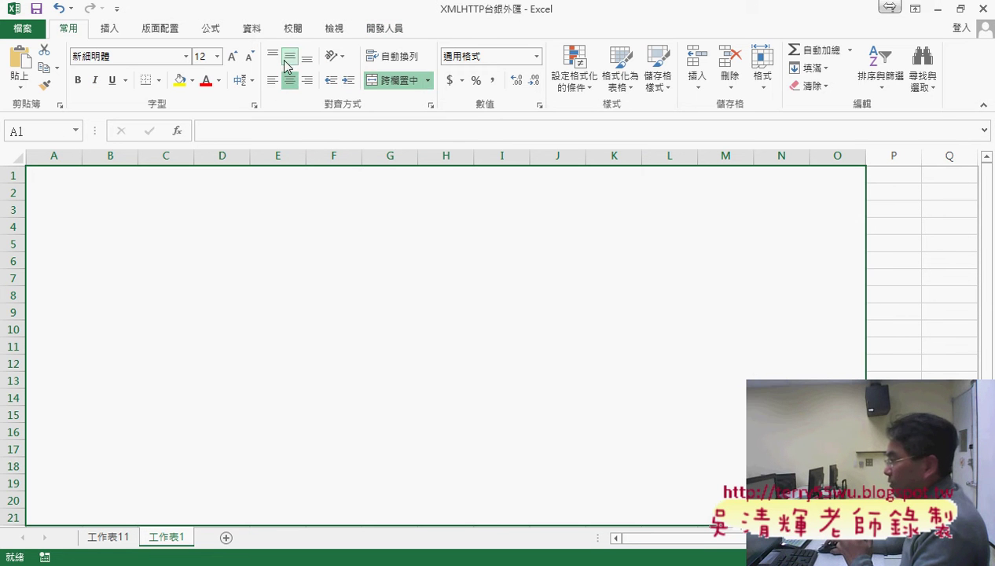
In the VBA editor, replace the leftover Application.OnTime text with the copied XMLHTTP procedure
click(372, 34)
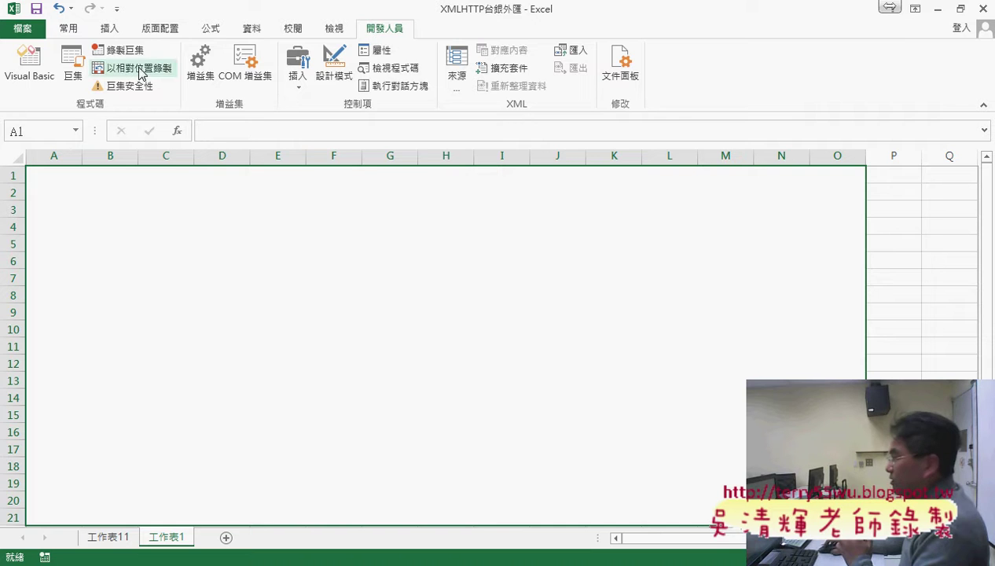
click(29, 66)
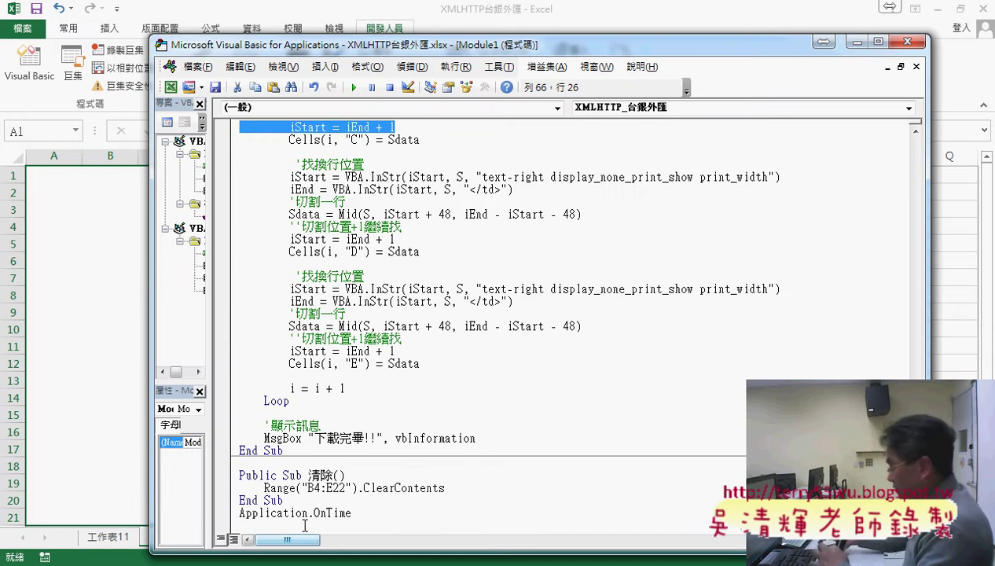
click(399, 512)
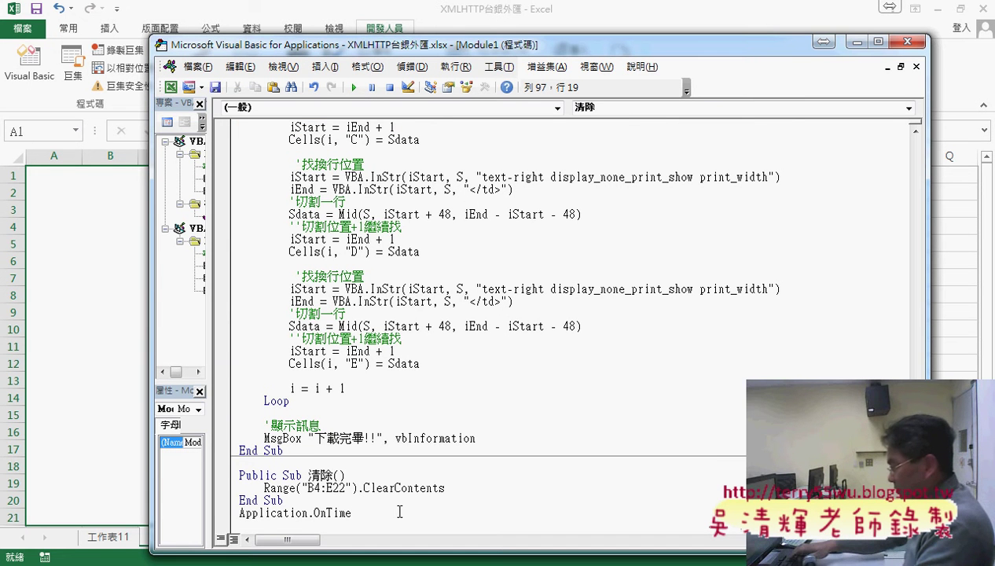
key(shift+Home)
key(Delete)
key(ctrl+v)
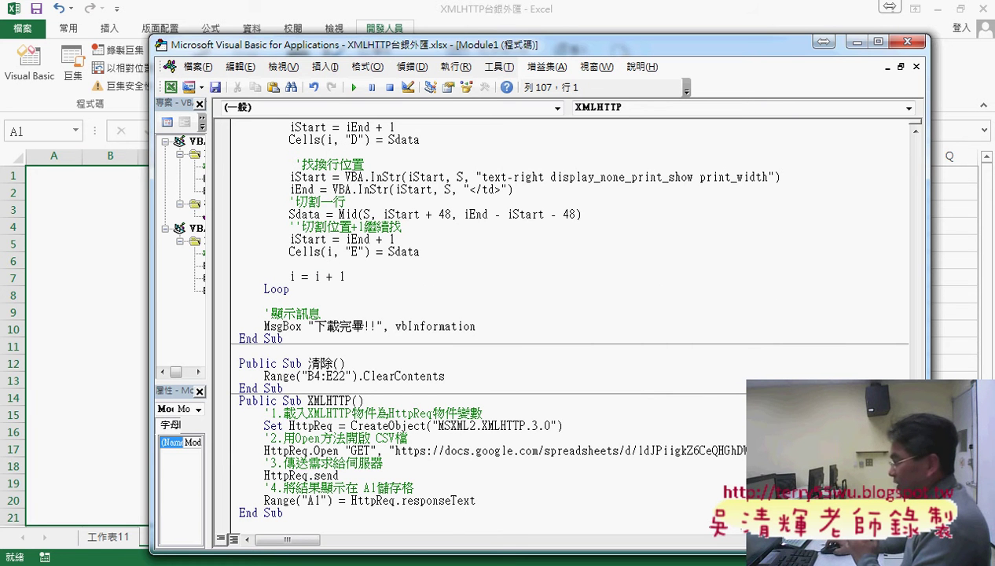
Copy the 下載文字檔 link address from the Bank of Taiwan rate page
click(157, 487)
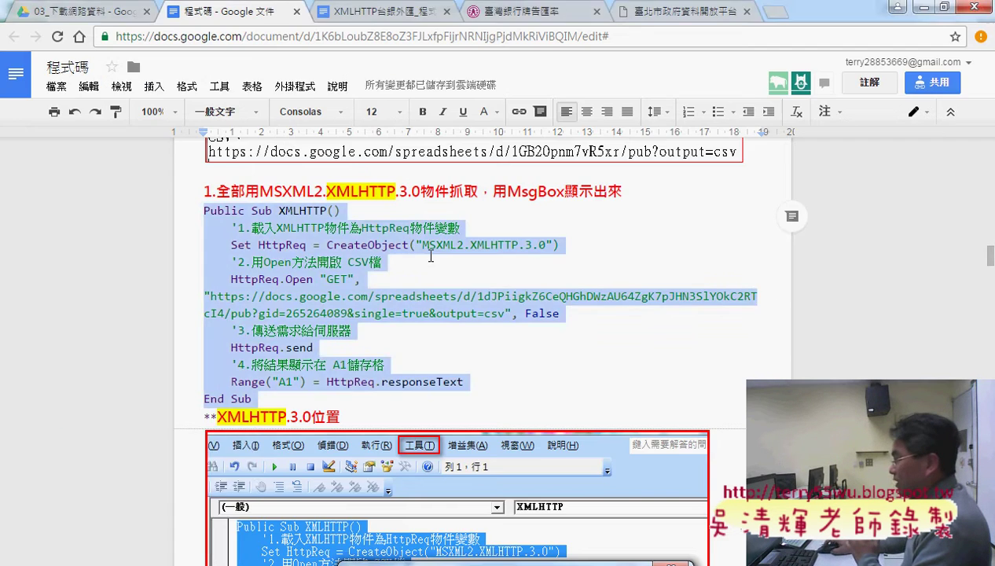
click(519, 14)
right_click(389, 497)
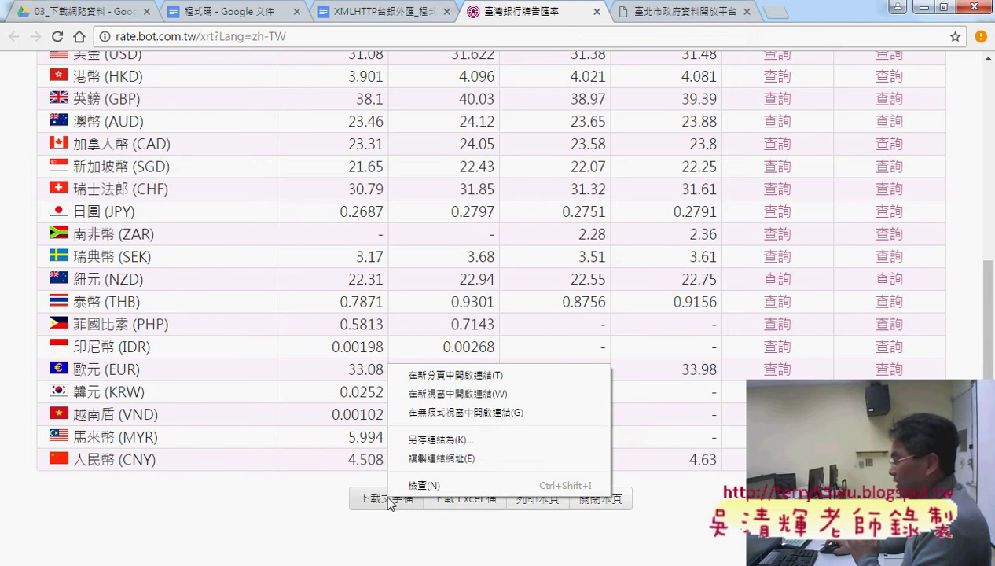
click(440, 458)
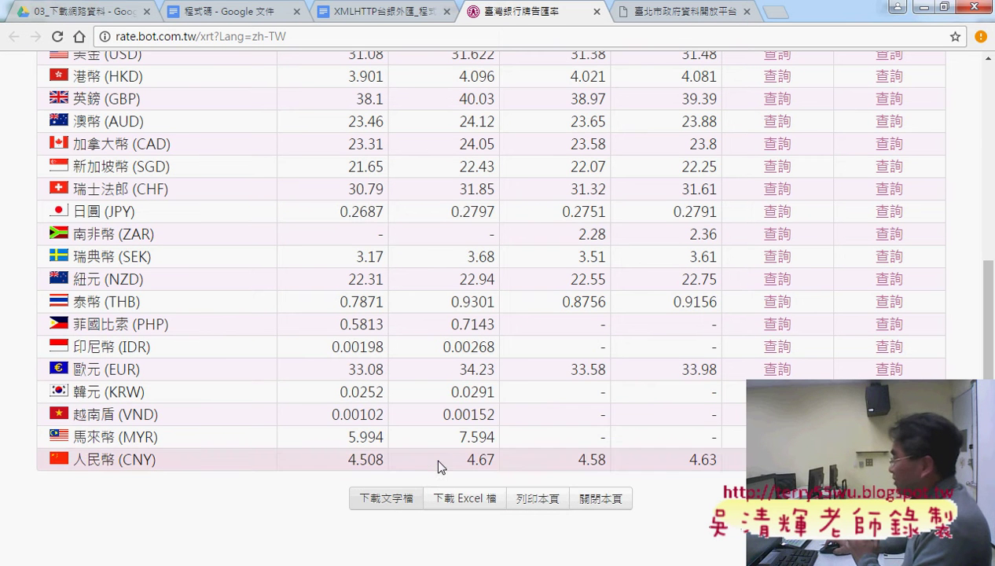
mouse_move(275, 565)
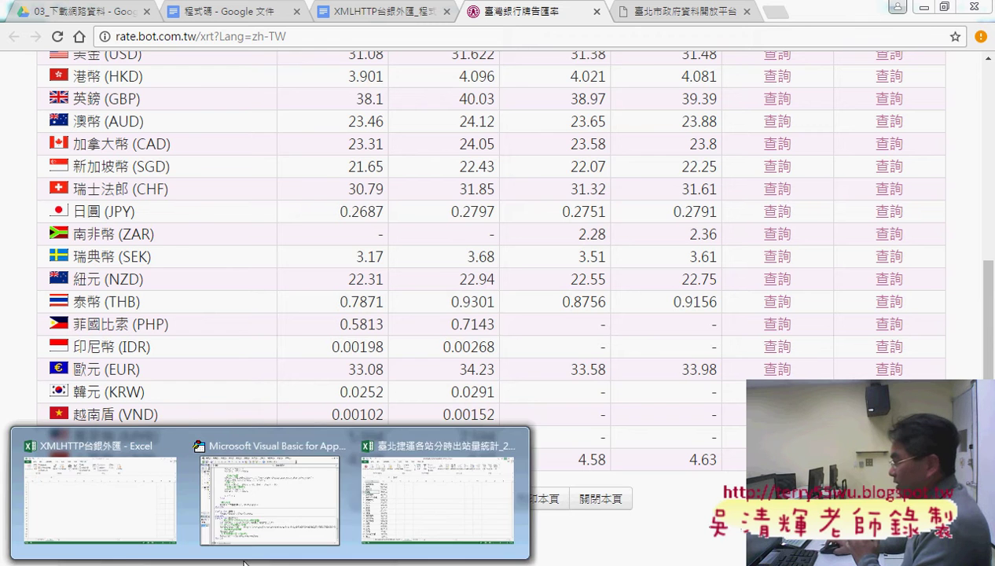
click(280, 504)
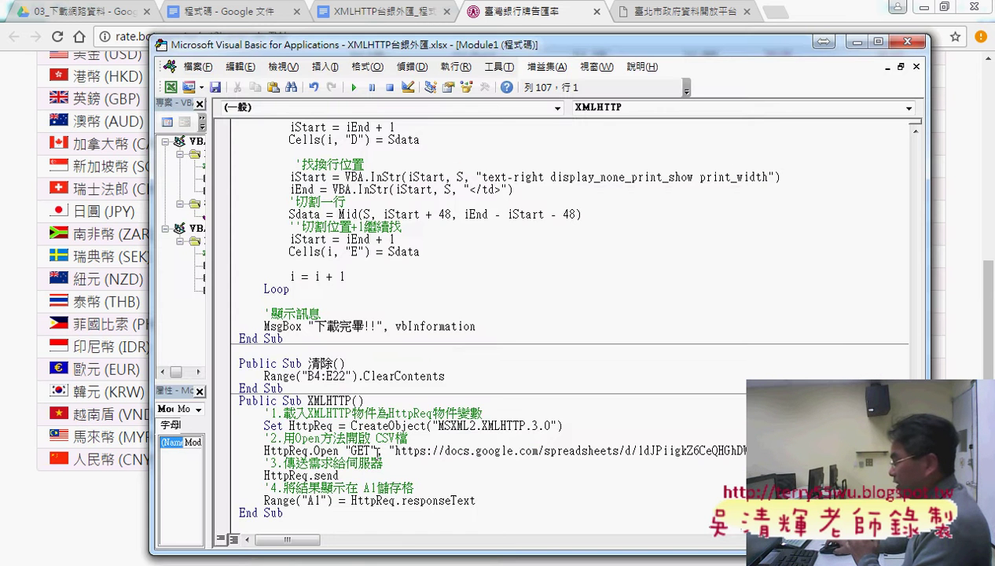
drag(395, 452, 786, 452)
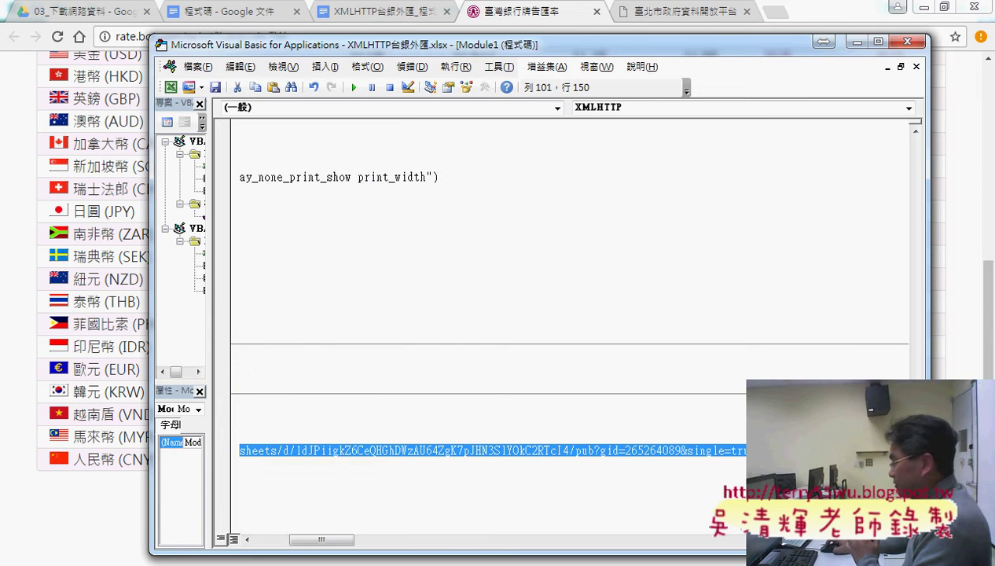
text(http://rate.bot.com.tw/xrt/fltxt/0/day)
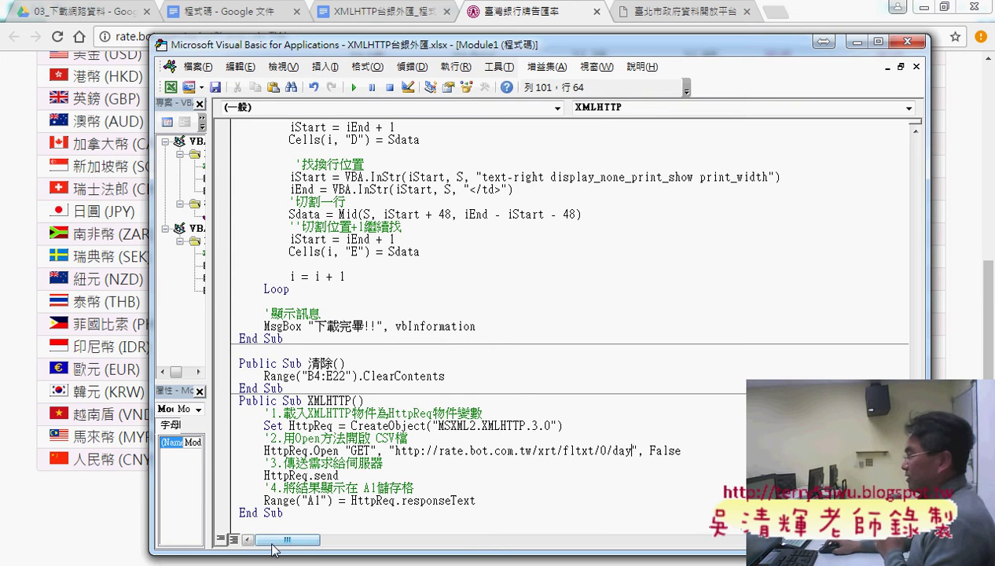
click(924, 7)
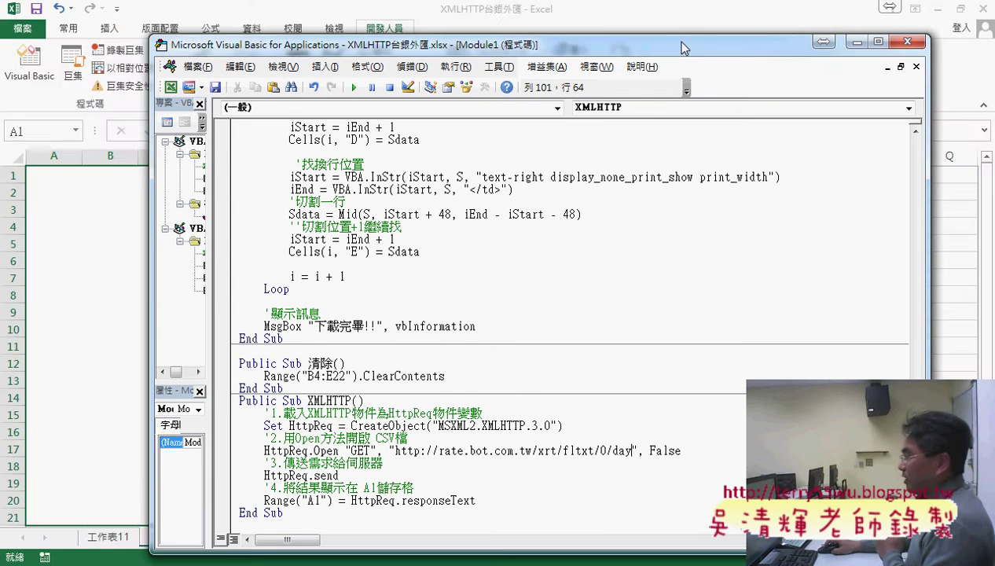
Run the XMLHTTP macro so the downloaded rate text lands in Range("A1")
drag(530, 52, 633, 36)
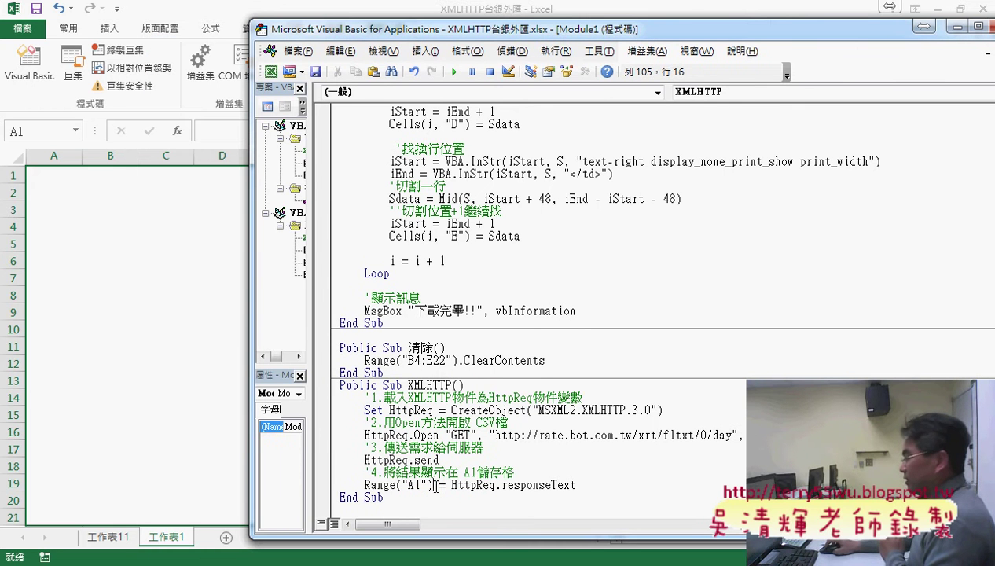
drag(433, 485, 365, 485)
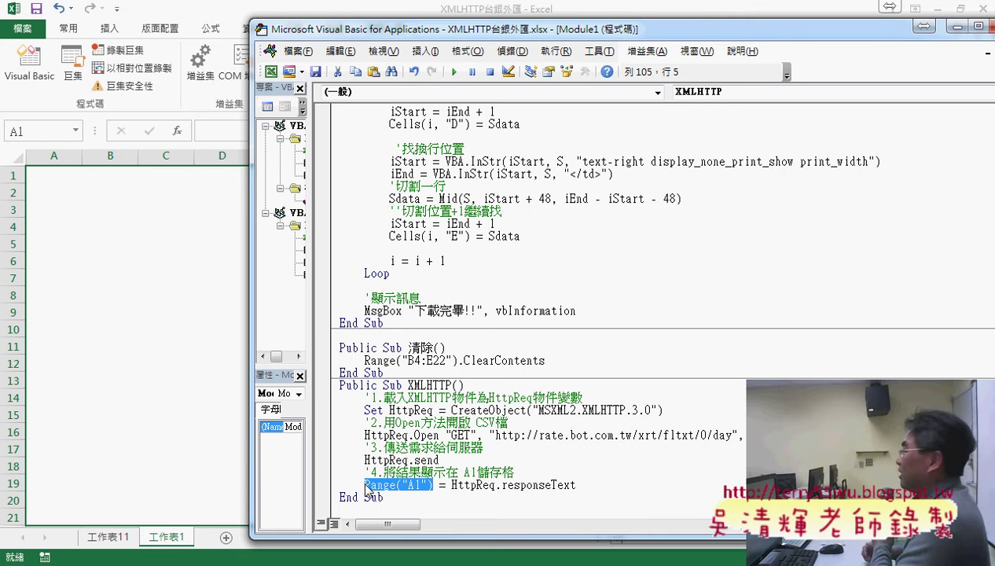
click(455, 452)
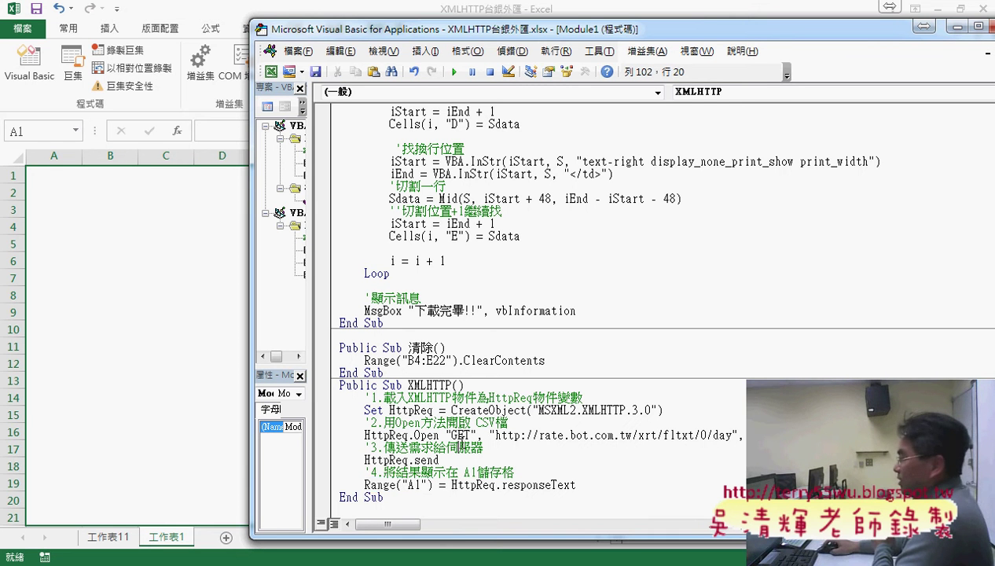
click(460, 71)
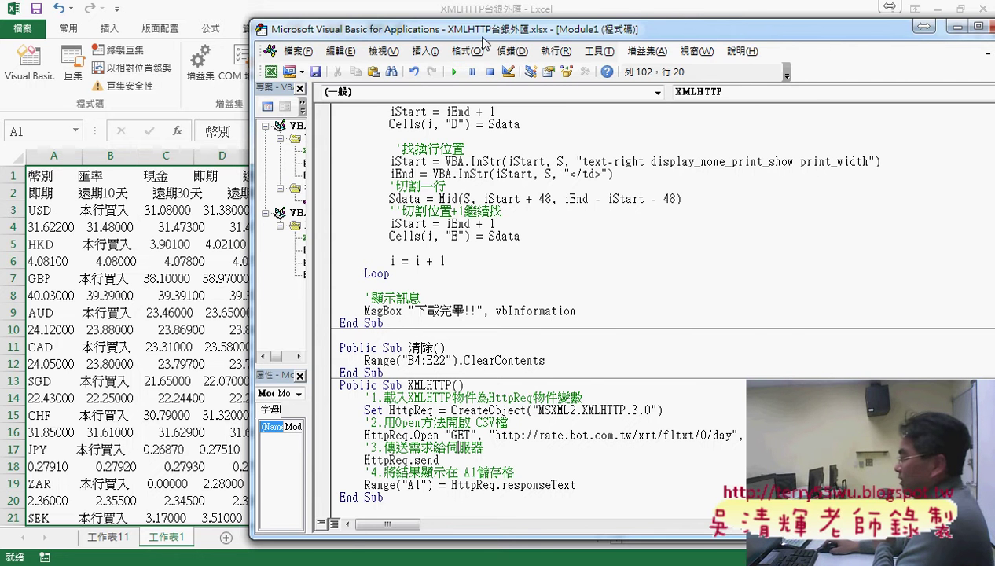
mouse_move(490, 36)
mouse_down()
mouse_move(781, 35)
mouse_move(512, 69)
mouse_up()
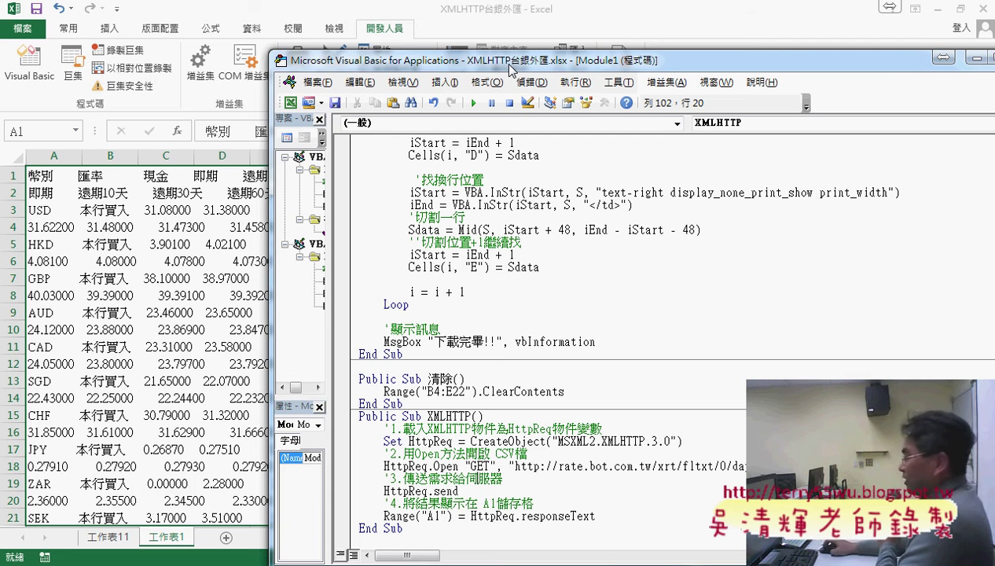
Place the caret below the last End Sub and return to the Google Docs notes
click(454, 531)
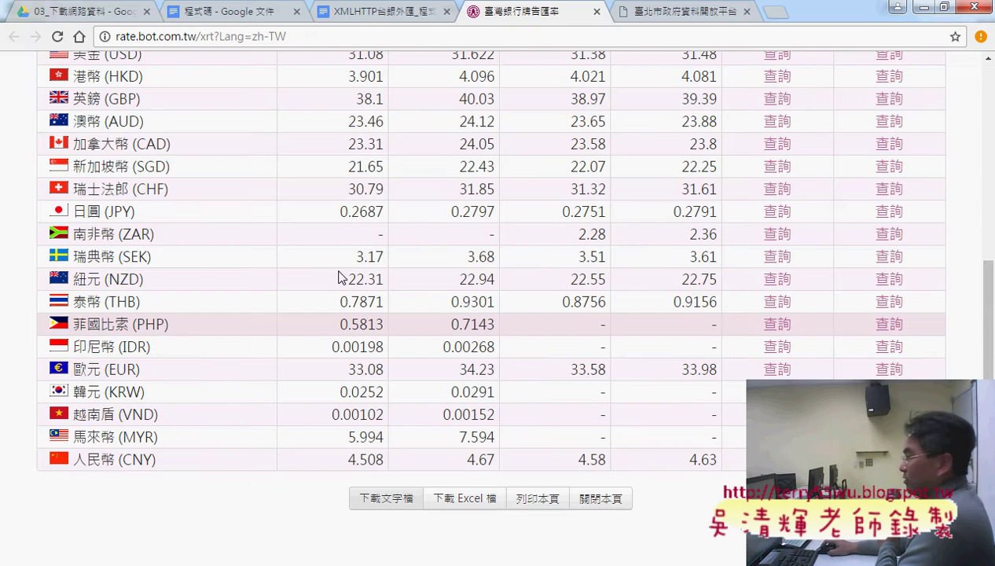
click(252, 22)
scroll(349, 314, down, 3)
Select the XMLHTTP_下載到A欄 code in the notes and switch to the Taipei MRT workbook
scroll(349, 314, down, 3)
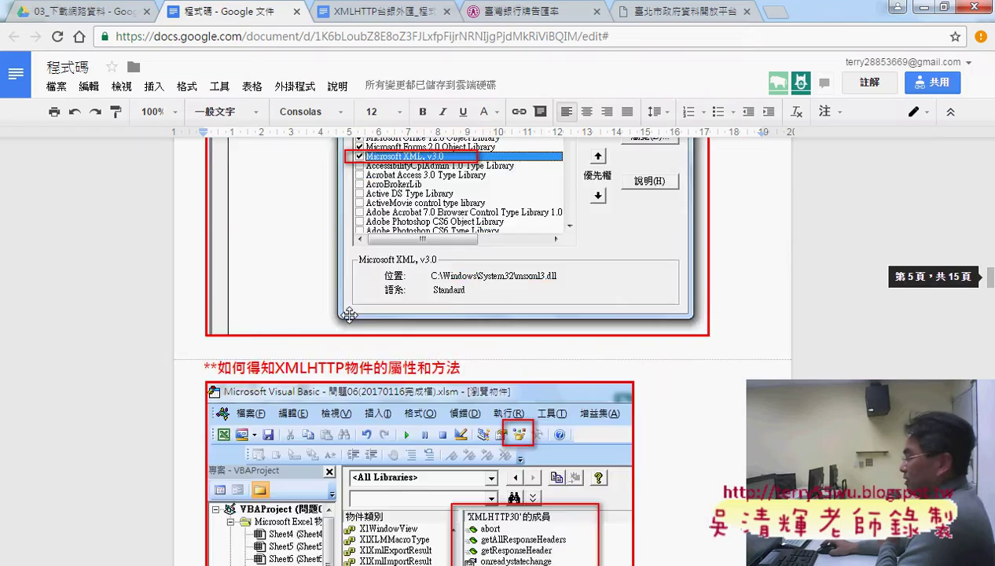
scroll(348, 314, down, 5)
scroll(349, 314, down, 8)
scroll(349, 314, down, 8)
scroll(349, 315, down, 8)
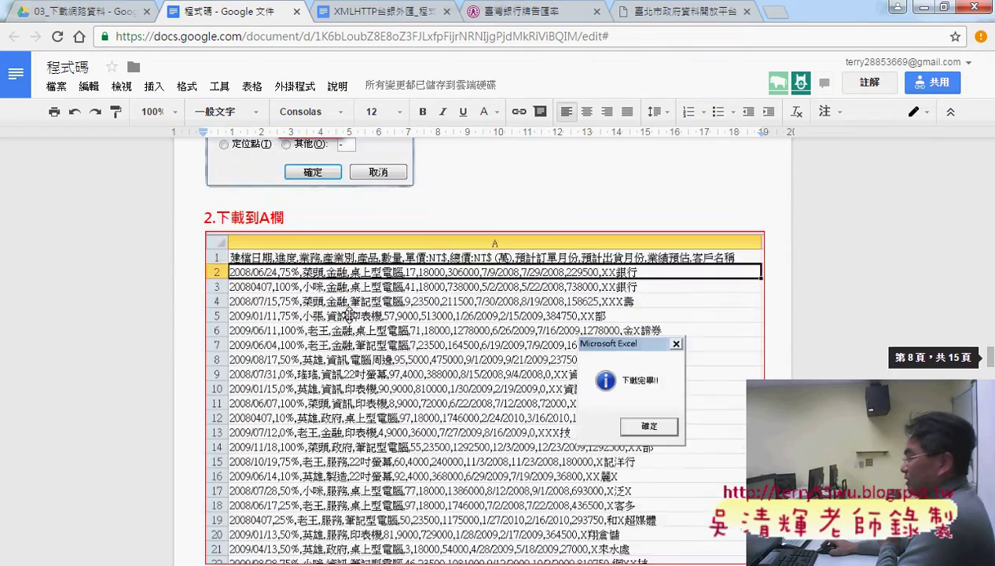
scroll(349, 314, down, 5)
scroll(349, 314, down, 8)
scroll(349, 314, down, 4)
scroll(349, 314, down, 4)
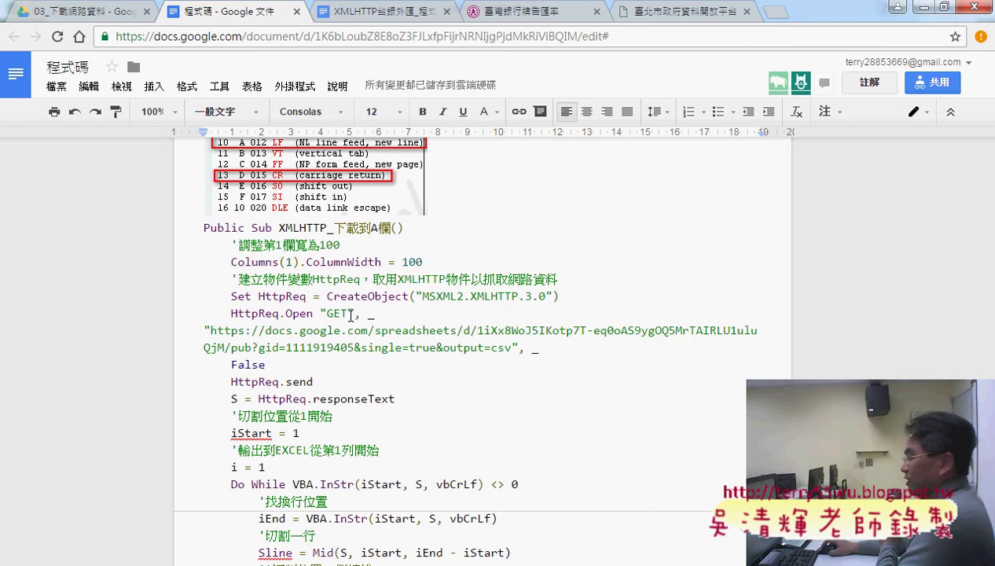
scroll(278, 513, down, 5)
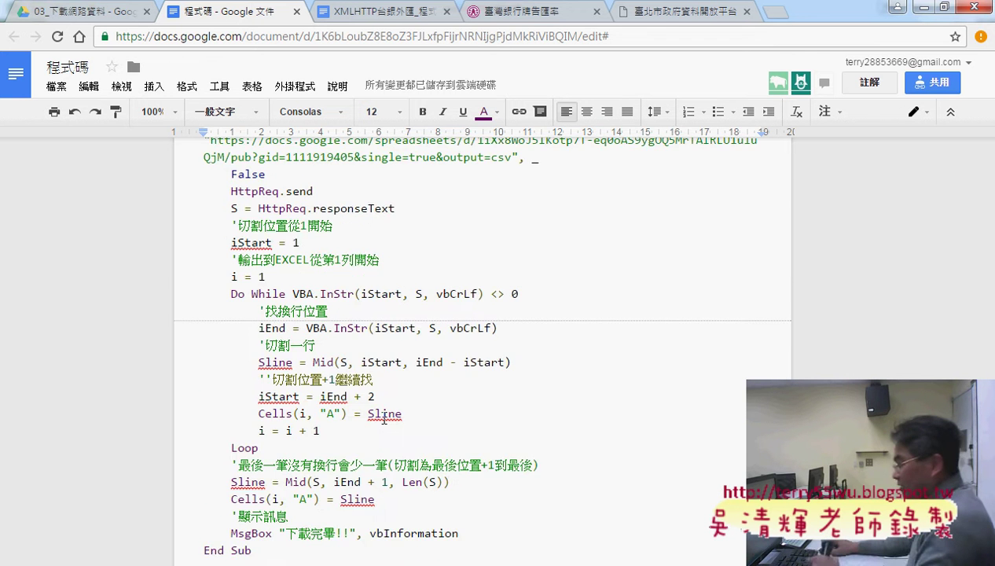
scroll(277, 512, down, 1)
shift+click(277, 512)
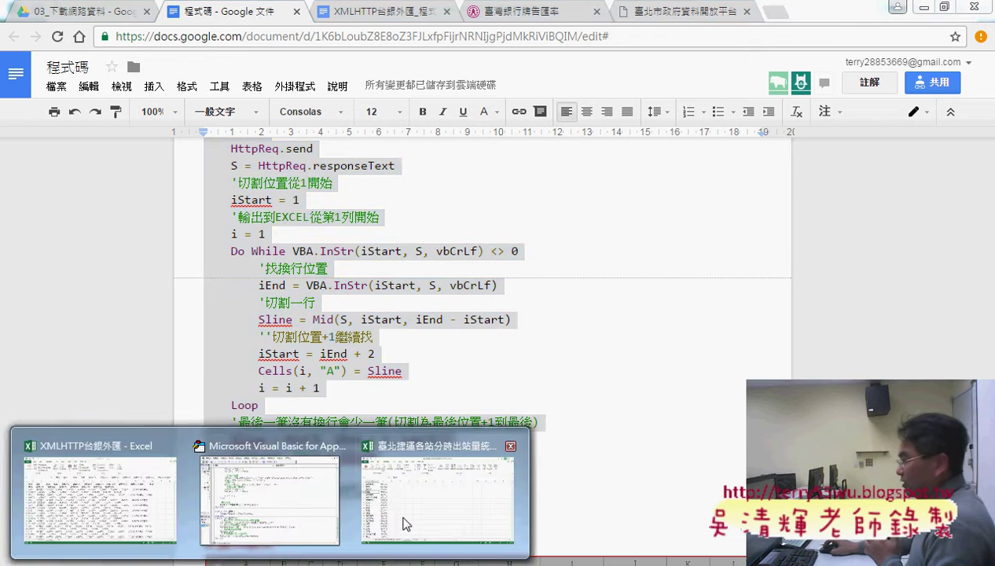
click(404, 519)
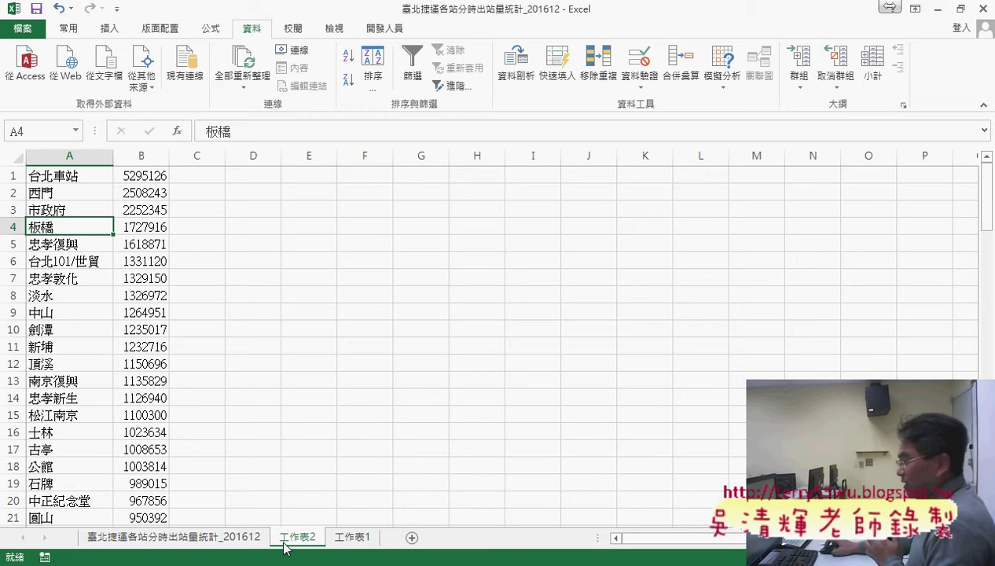
Paste the XMLHTTP_下載到A欄 macro into the VBA module
mouse_move(284, 551)
click(261, 489)
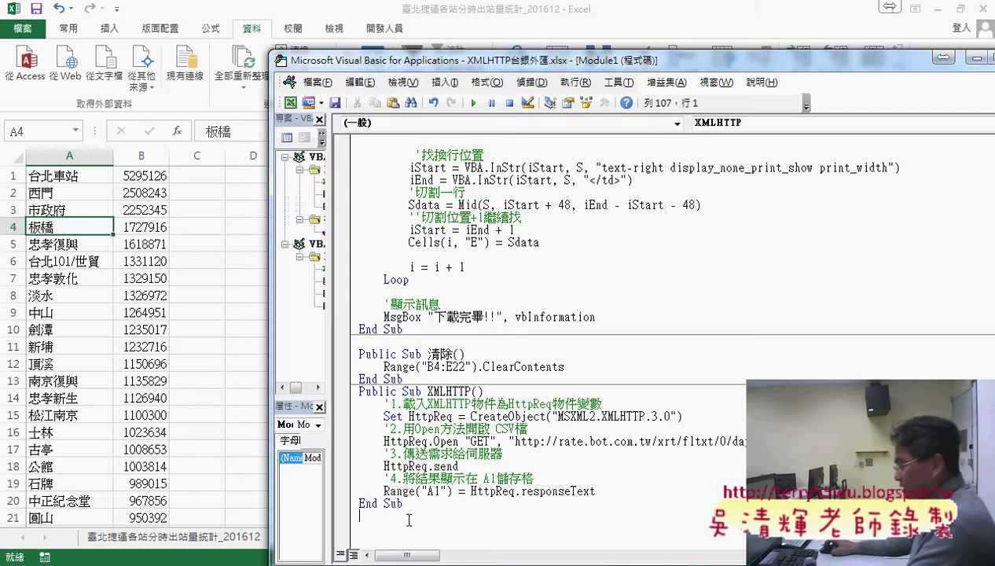
key(ctrl+v)
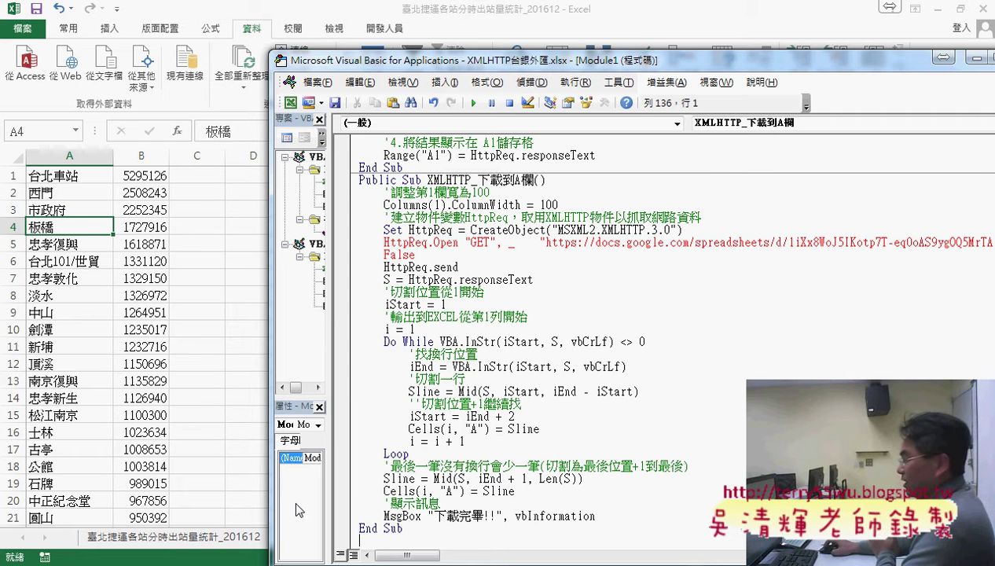
Close the Taipei MRT workbook without saving and add a new blank sheet
click(236, 497)
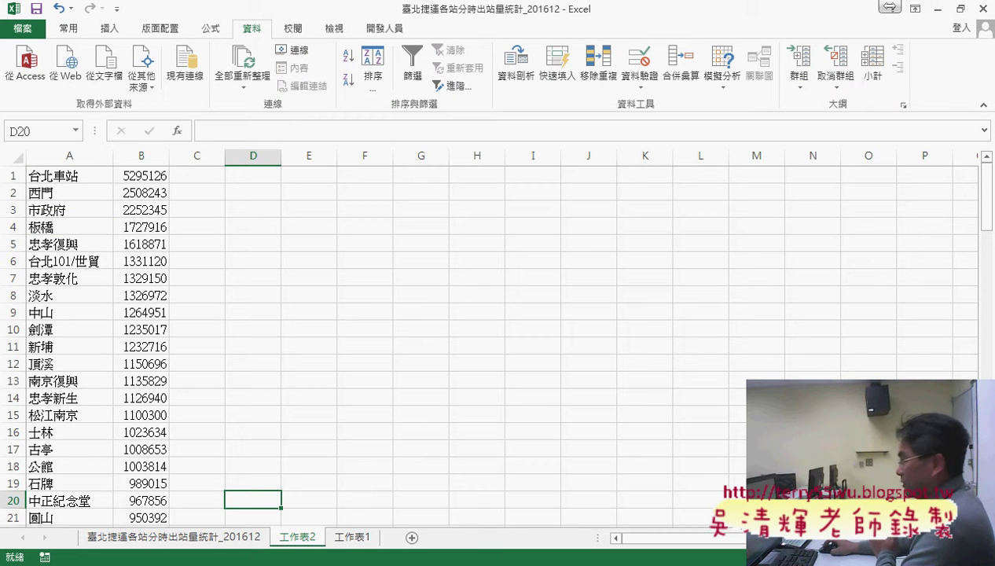
click(982, 8)
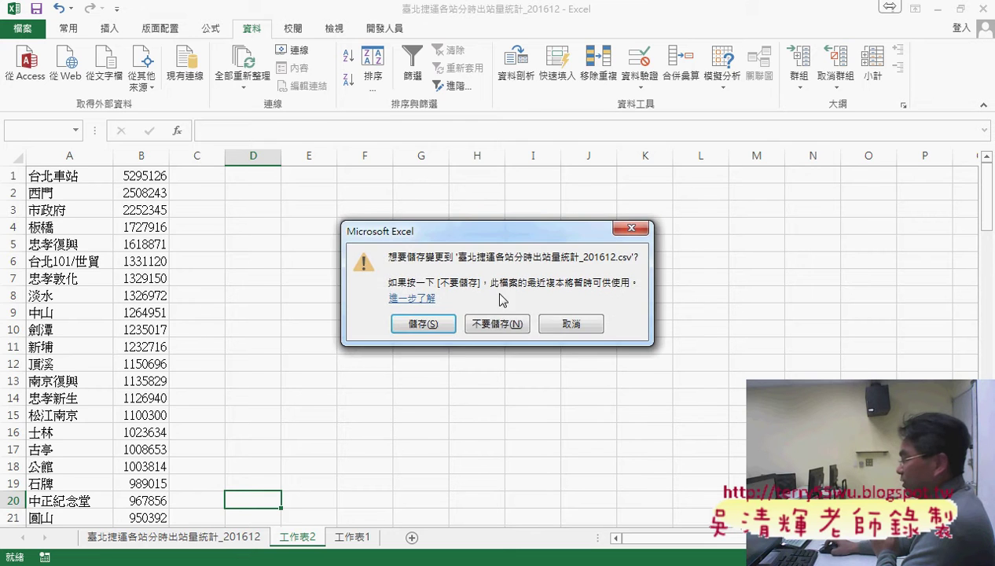
click(493, 324)
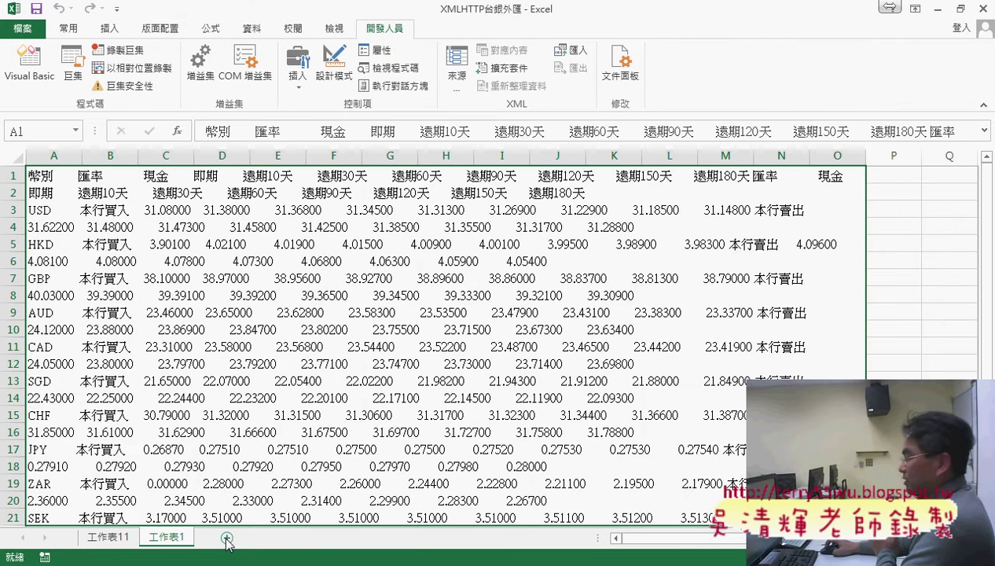
click(226, 538)
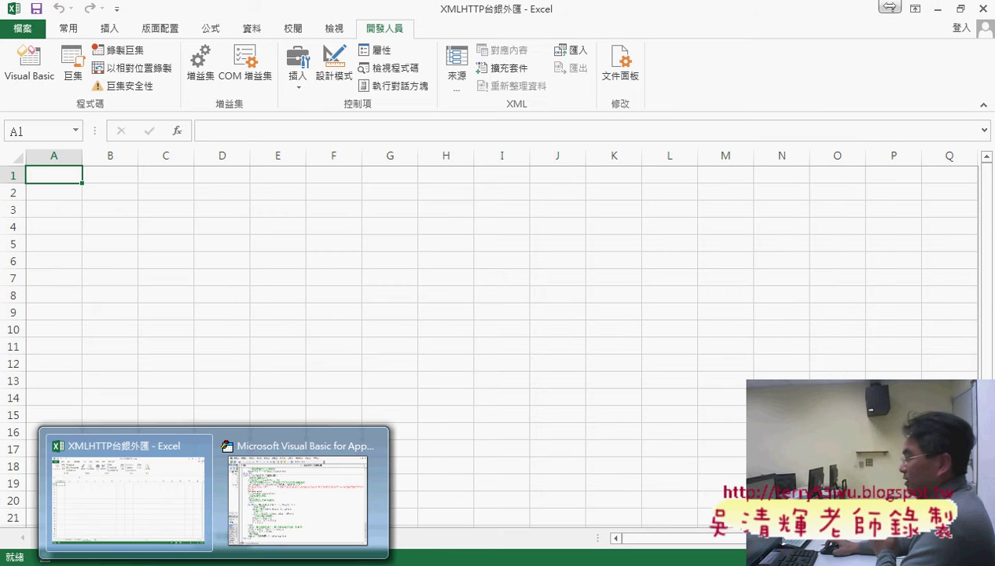
Replace the Google Sheets URL in XMLHTTP_下載到A欄 with the bank's rate-file URL
click(299, 487)
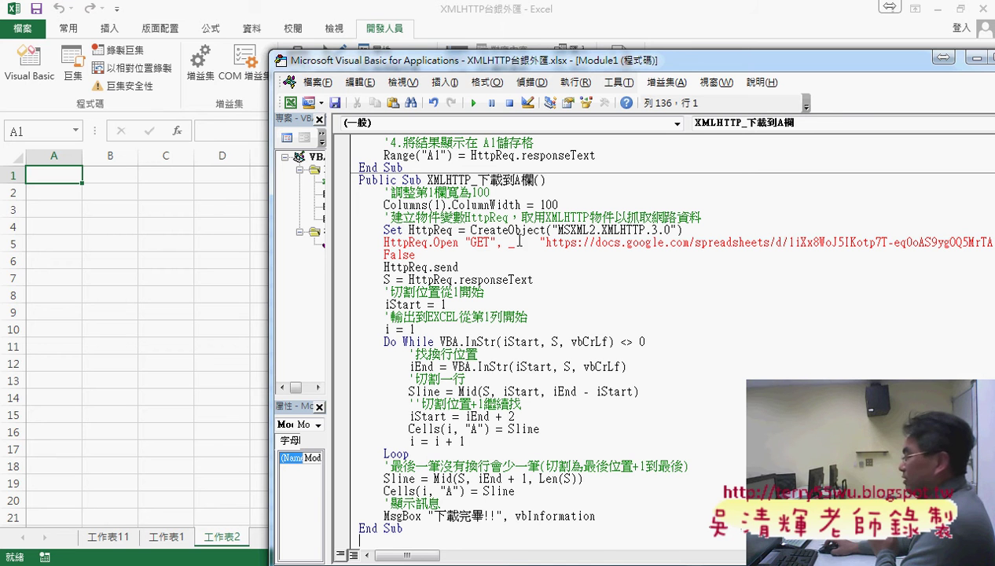
key(Return)
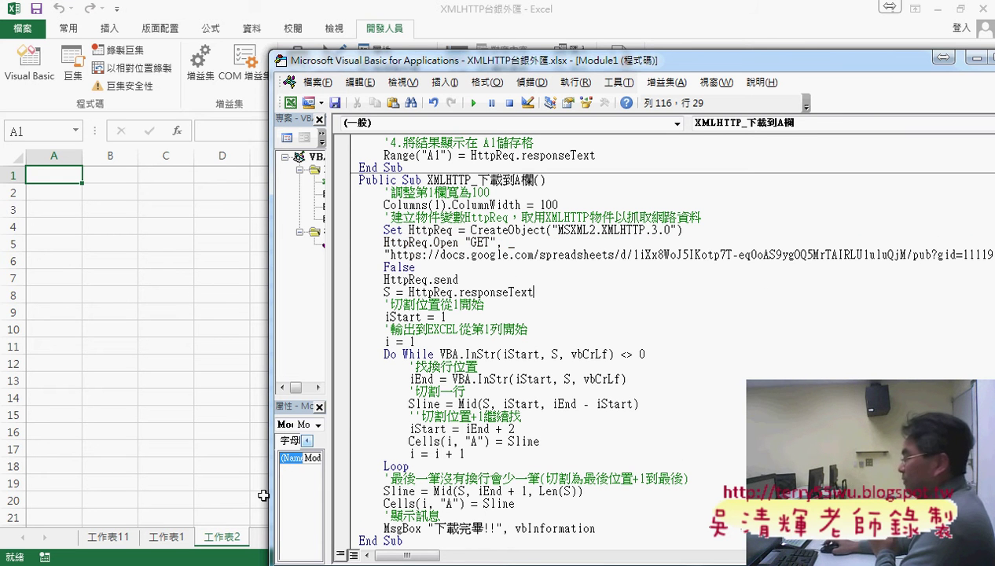
scroll(748, 327, up, 3)
scroll(747, 327, up, 3)
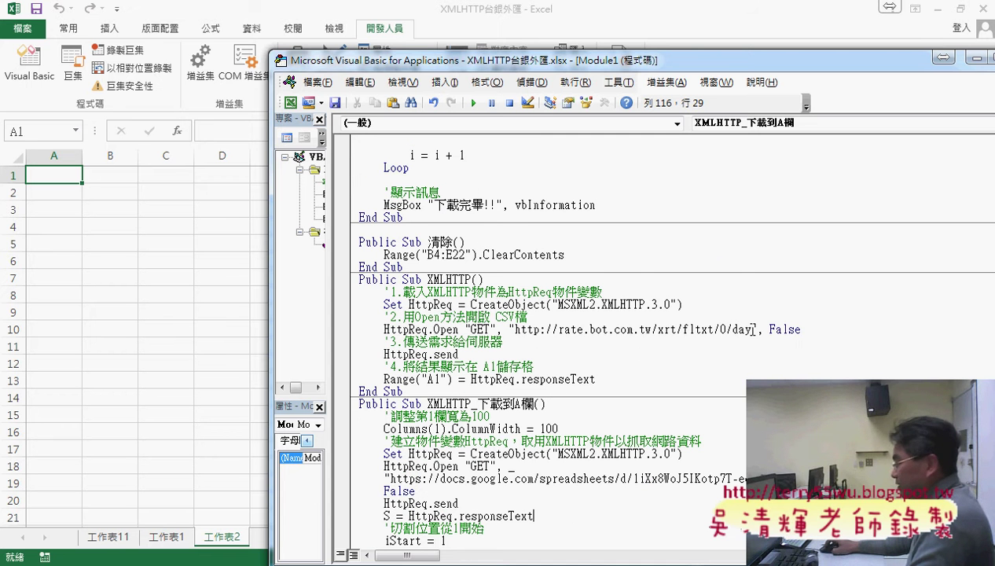
drag(752, 330, 515, 330)
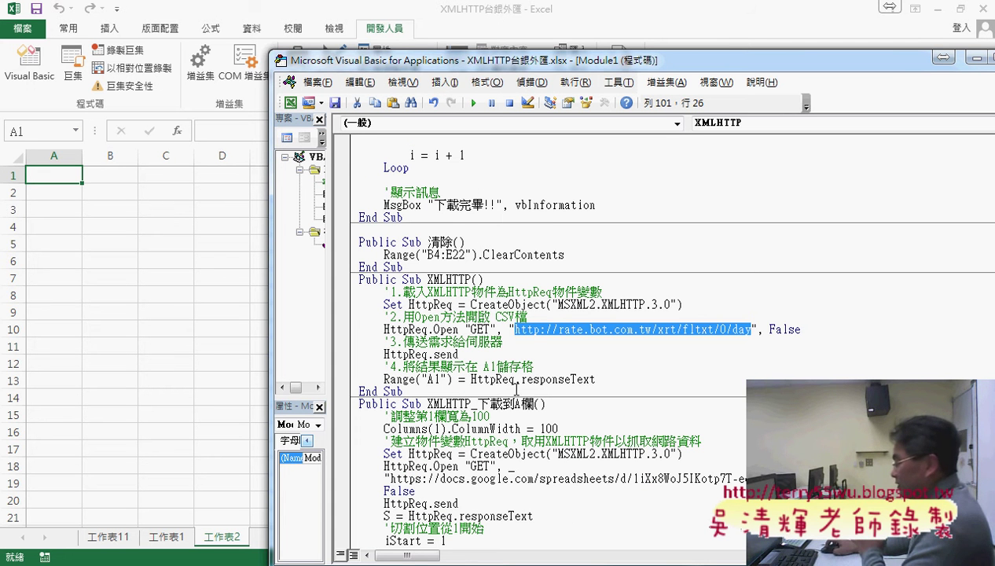
click(389, 479)
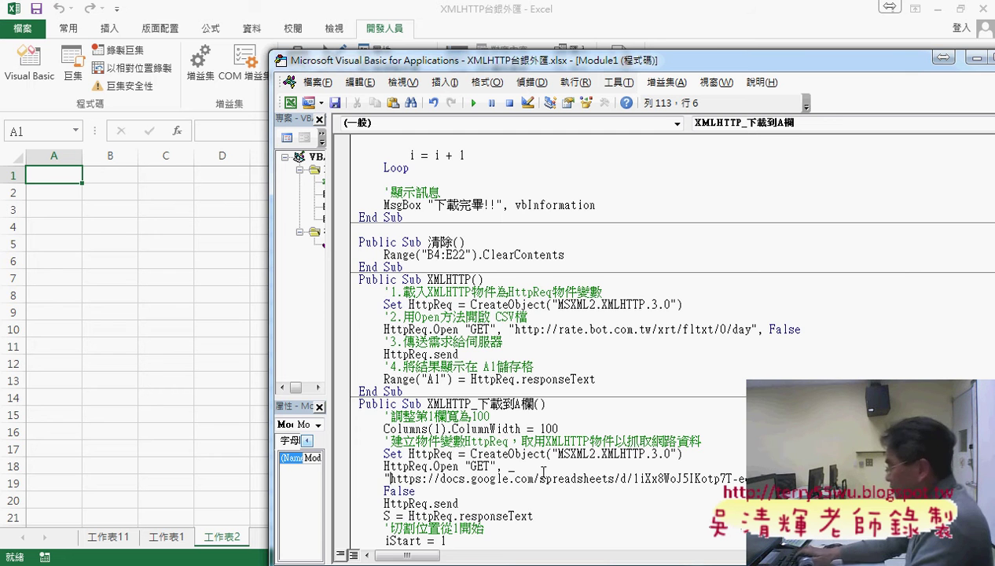
key(shift+End)
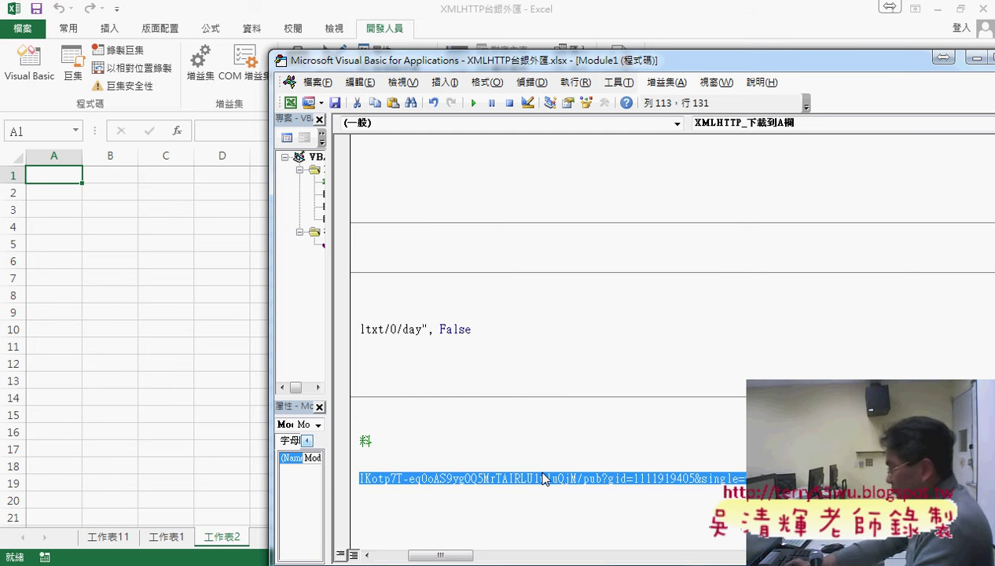
text(http://rate.bot.com.tw/xrt/fltxt/0/day)
Review the vbCrLf Do While loop and the code that writes the final line
scroll(623, 401, down, 5)
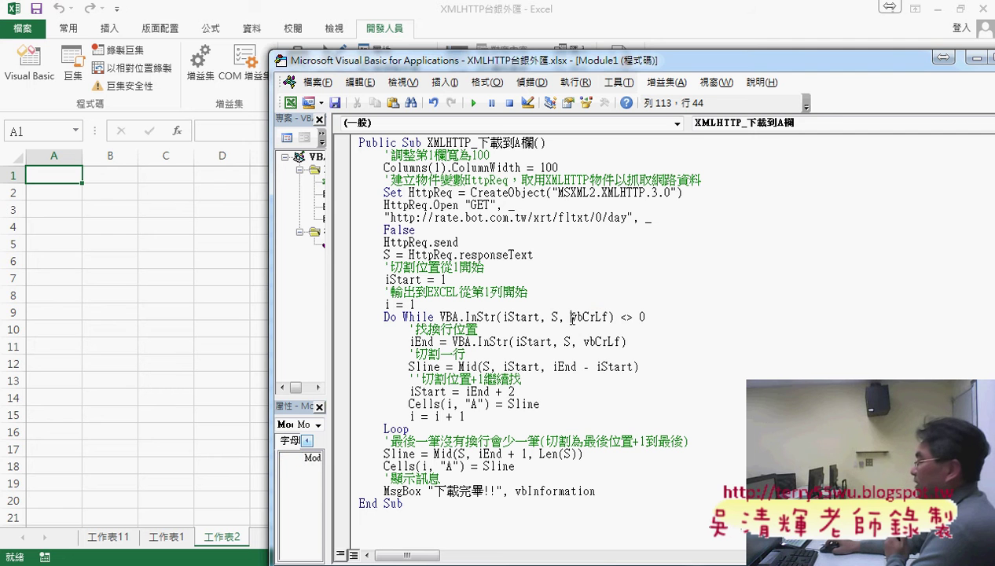
drag(571, 317, 610, 316)
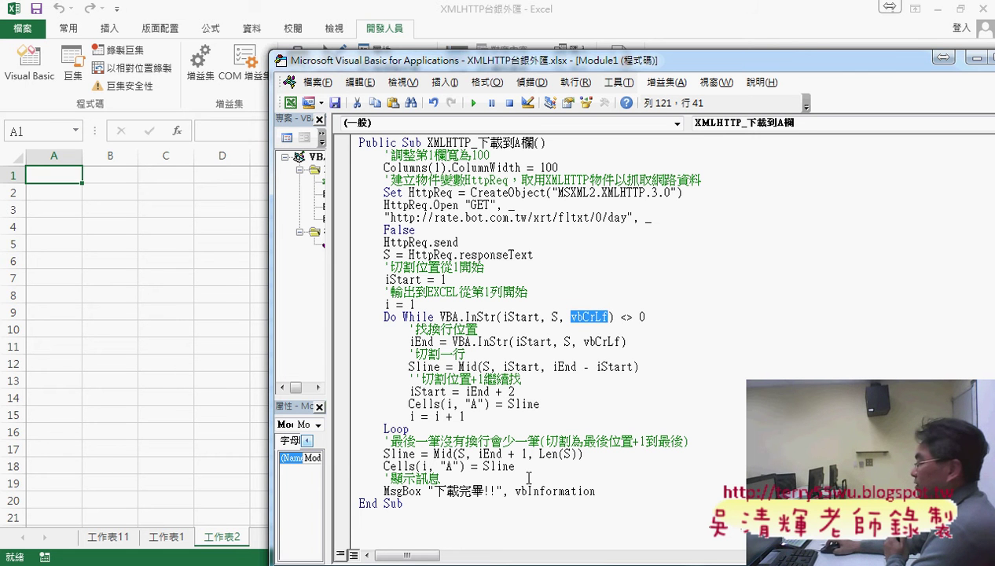
drag(523, 466, 359, 454)
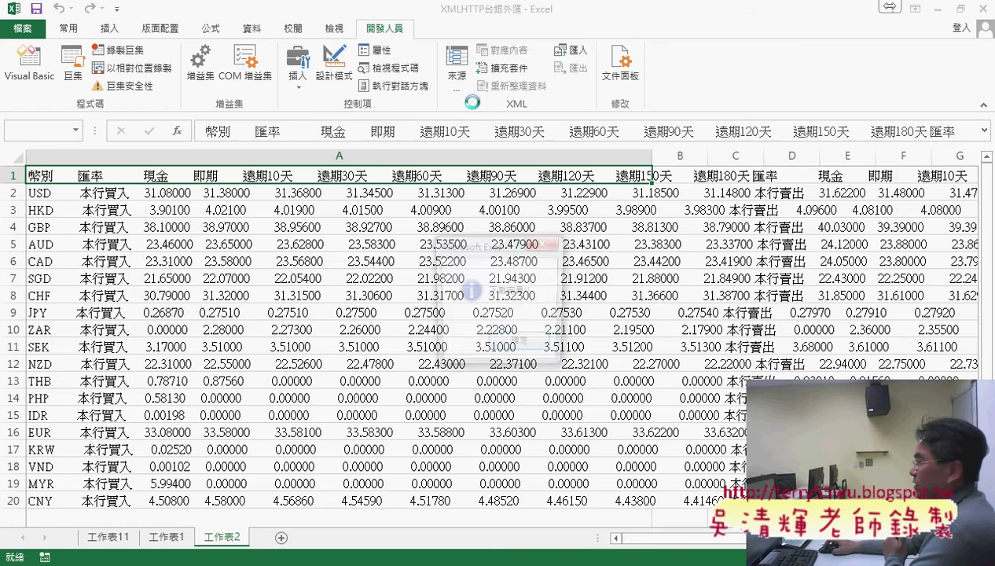
Run the download macro and dismiss the 下載完畢 message
click(474, 103)
click(520, 345)
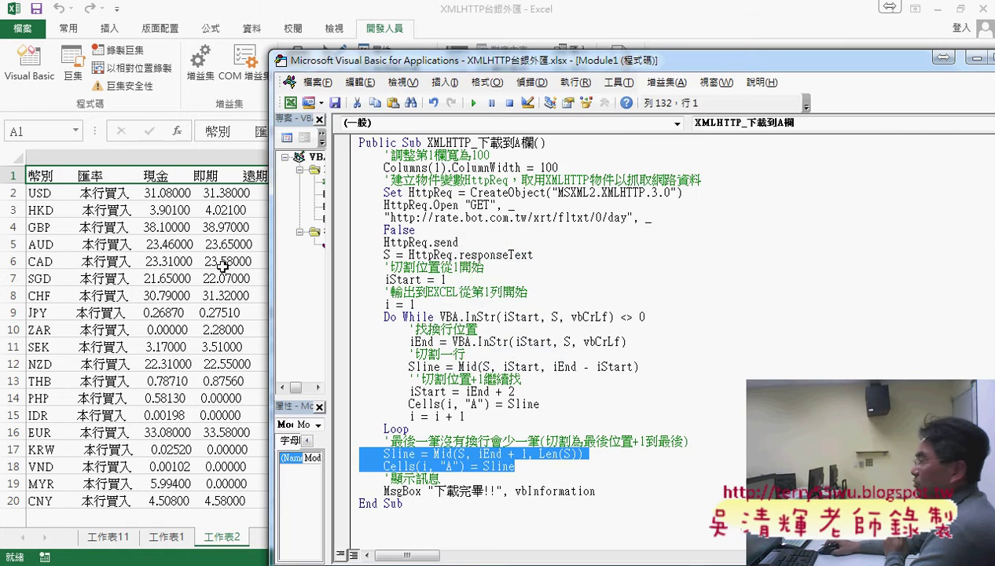
click(87, 191)
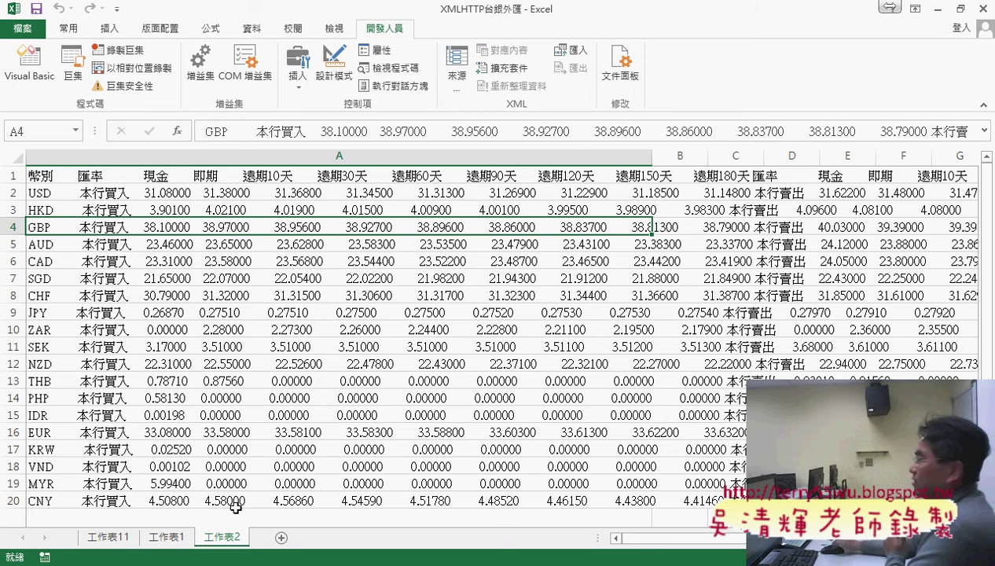
Select column A and inspect cell A1's rate text in the formula bar
click(487, 157)
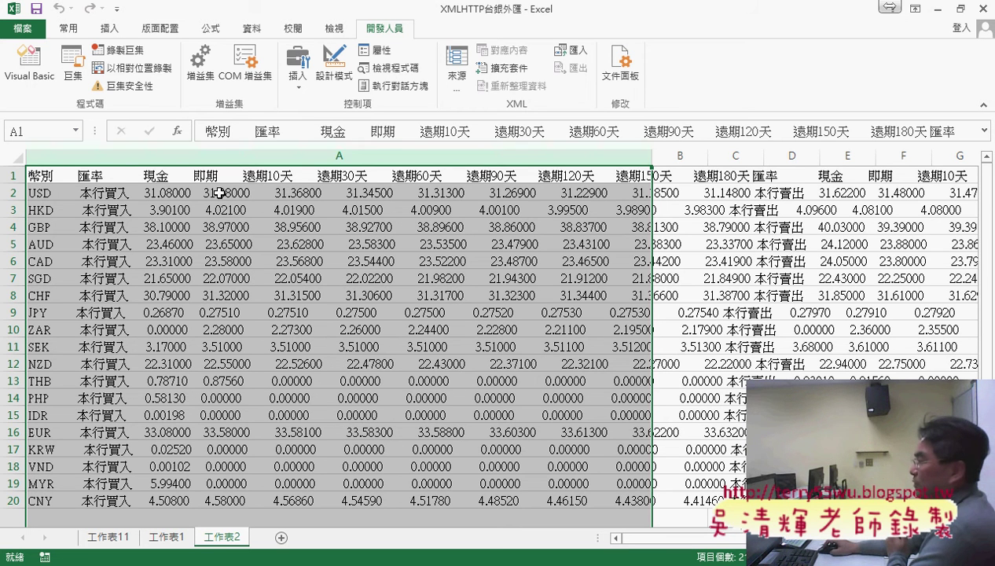
click(232, 127)
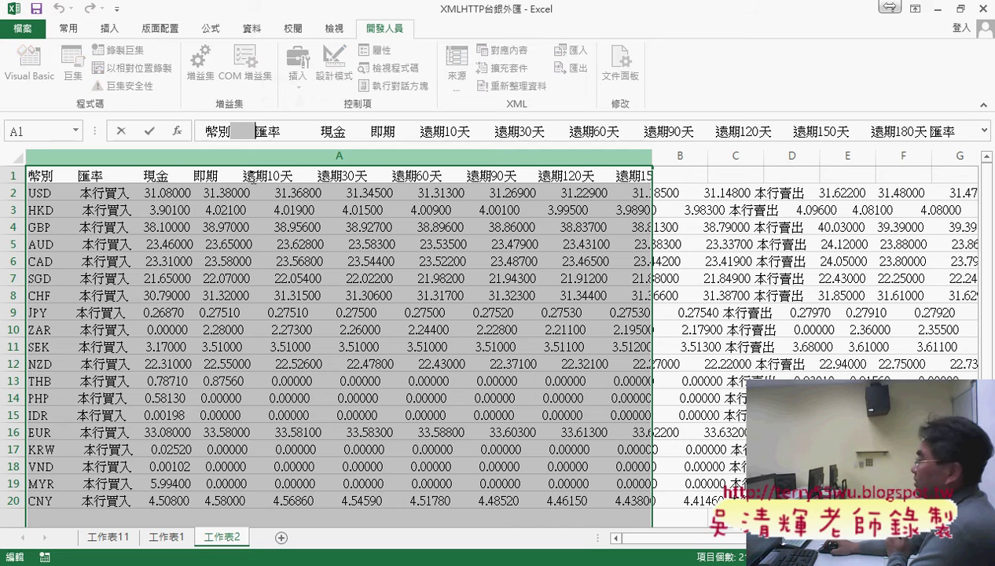
key(Escape)
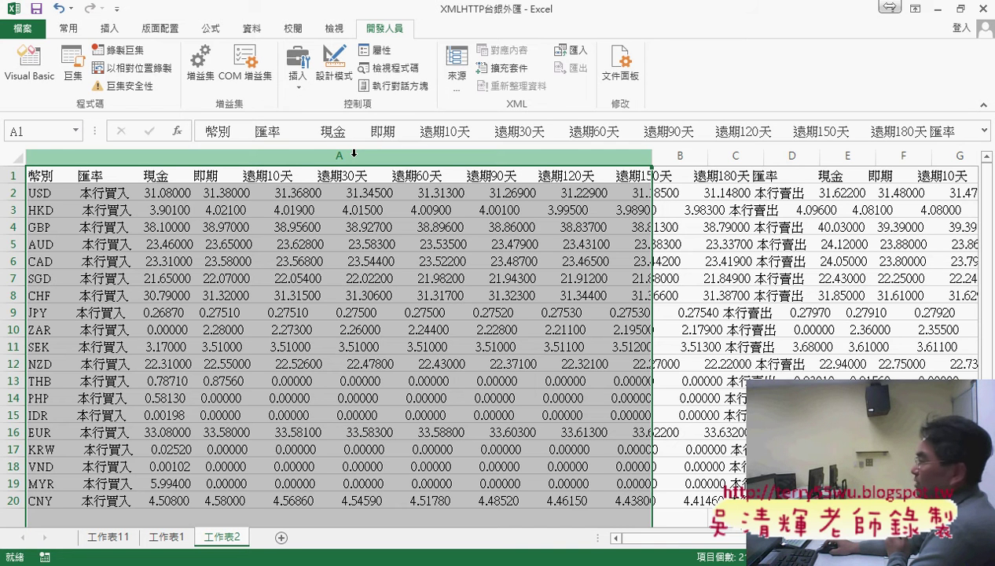
click(259, 32)
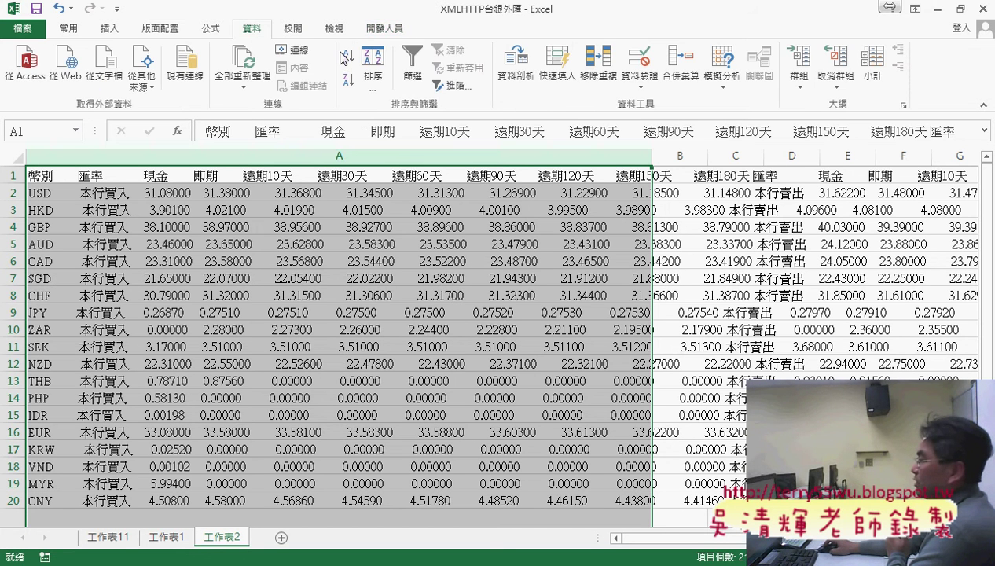
Start 資料剖析 on column A, choose 固定寬度 and accept the proposed column breaks
click(510, 73)
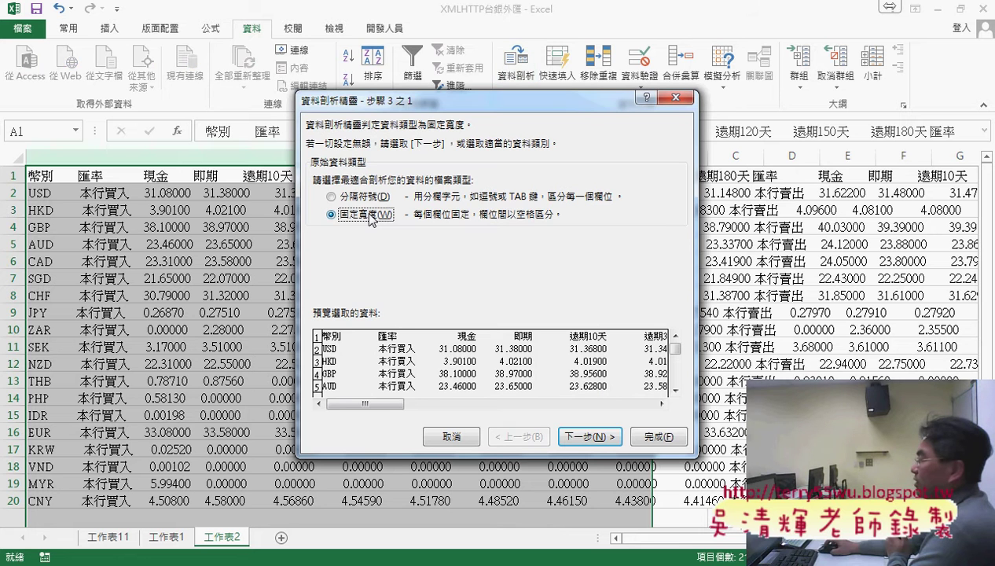
click(365, 197)
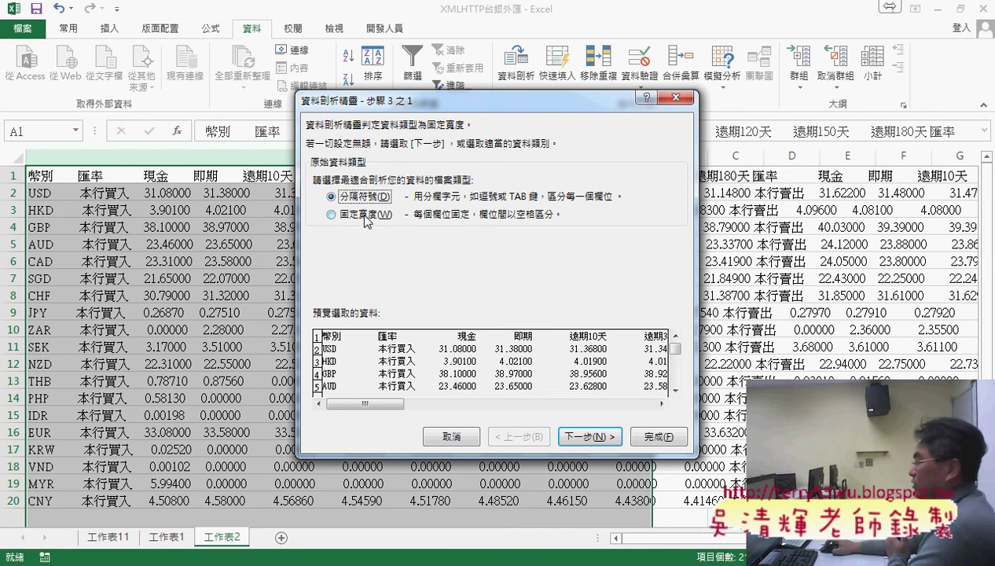
click(366, 219)
click(585, 434)
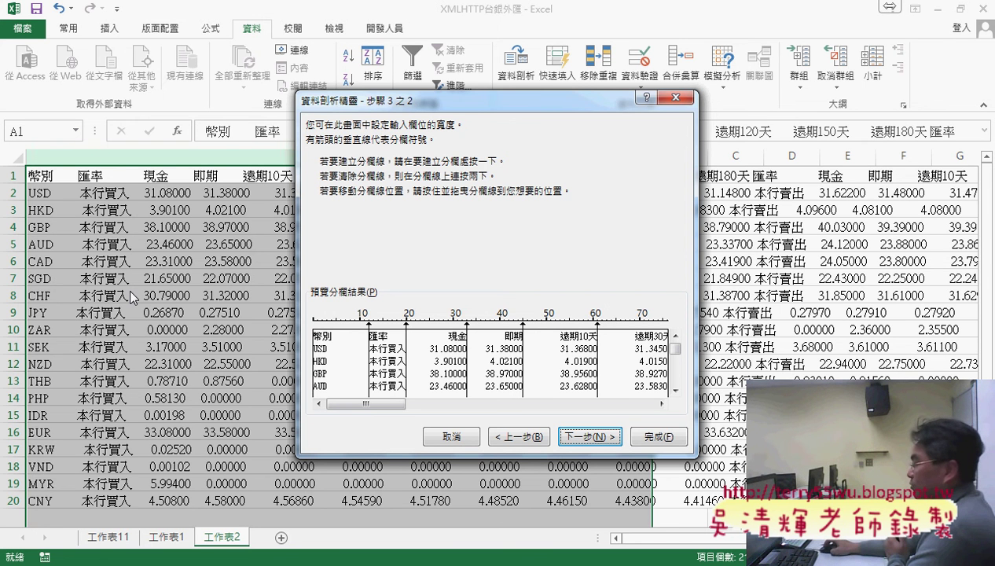
click(600, 438)
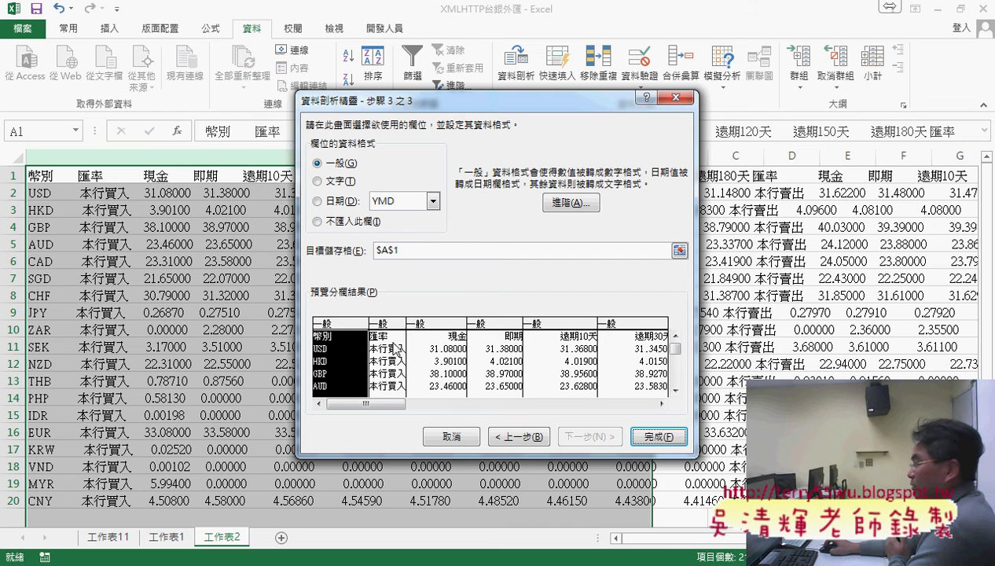
Review the 現金, 即期, 遠期10天 and 遠期30天 column formats and finish the split
click(441, 366)
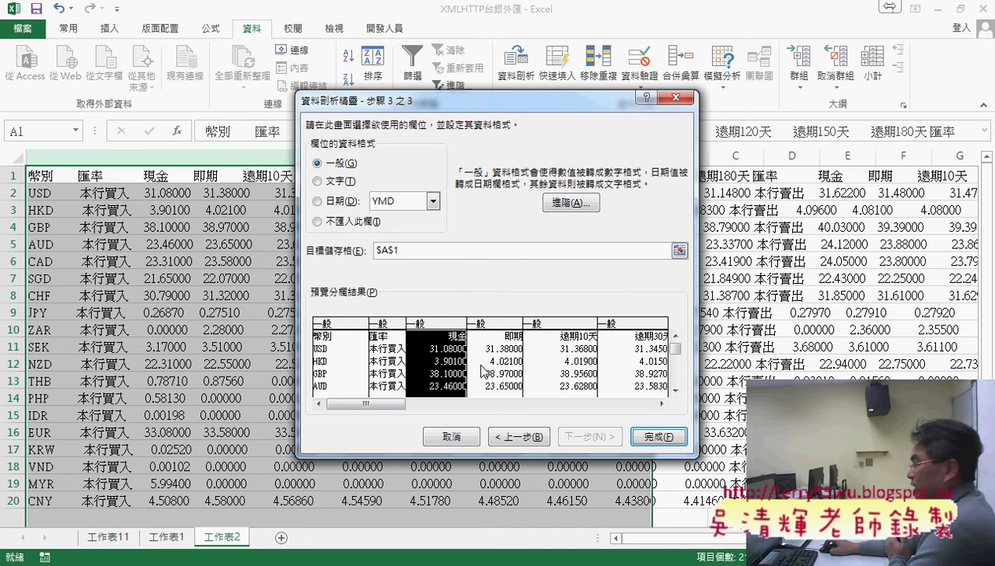
click(485, 360)
click(540, 370)
click(618, 368)
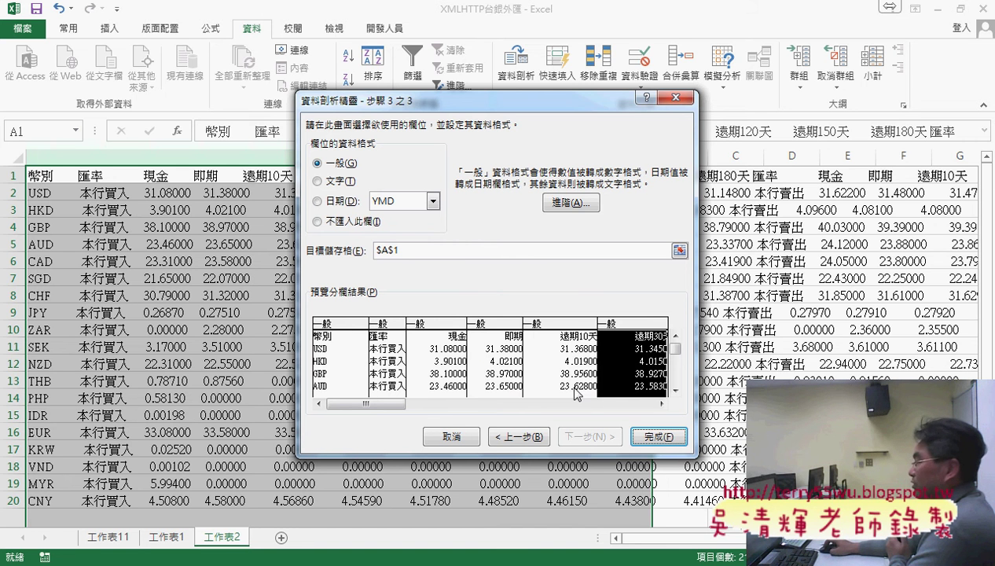
drag(395, 404, 643, 407)
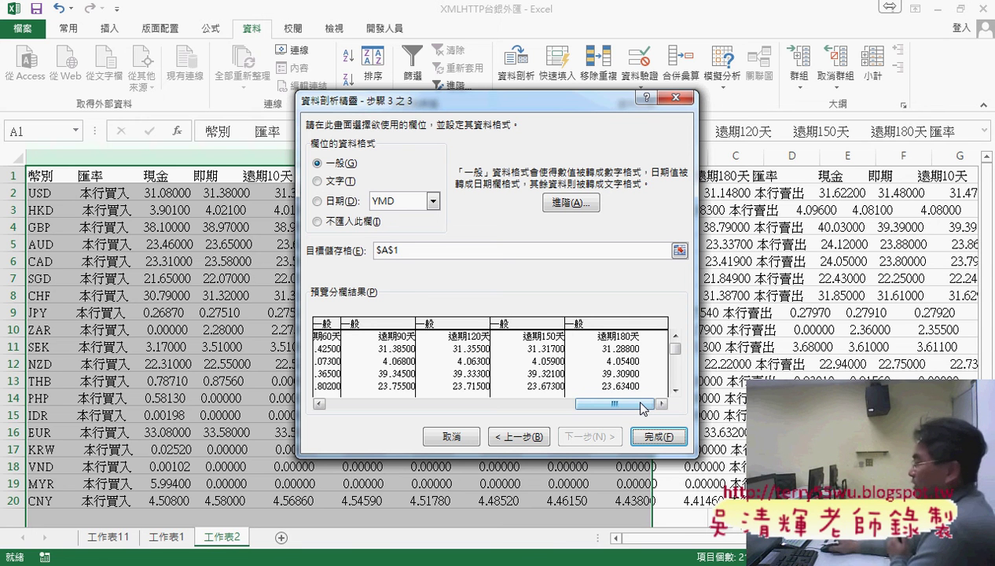
drag(643, 403, 393, 404)
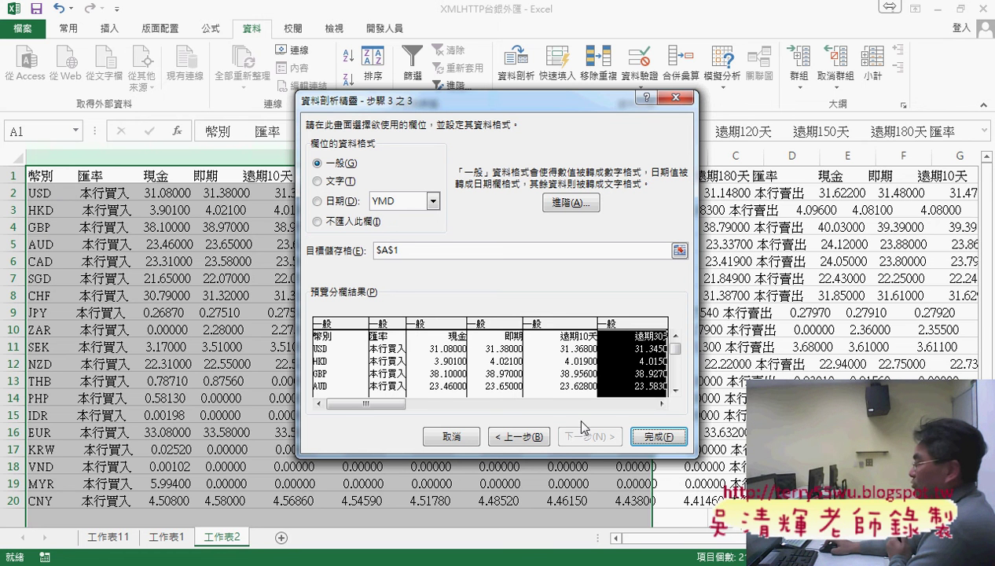
click(652, 440)
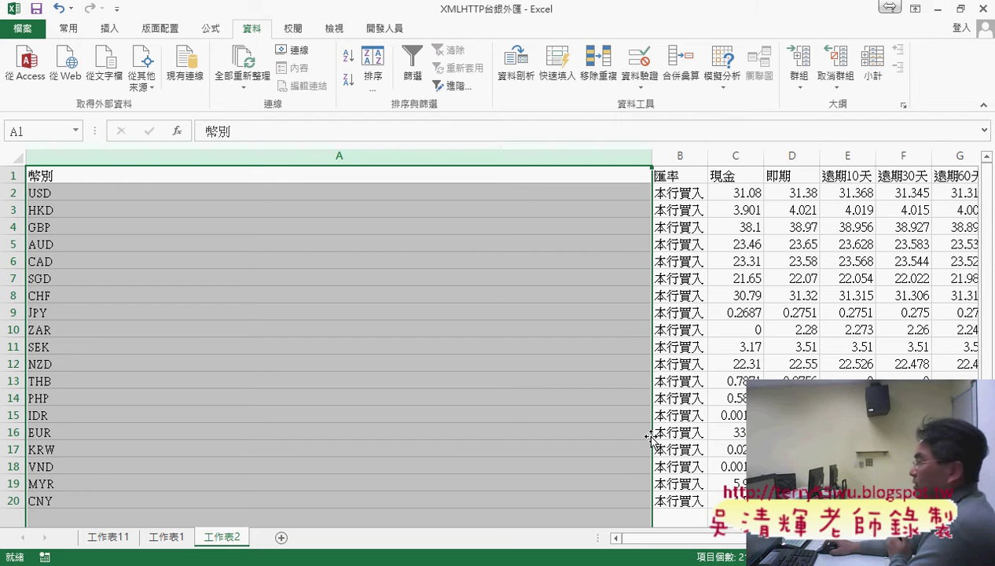
Select the whole sheet and auto-fit every column width to its contents
click(16, 157)
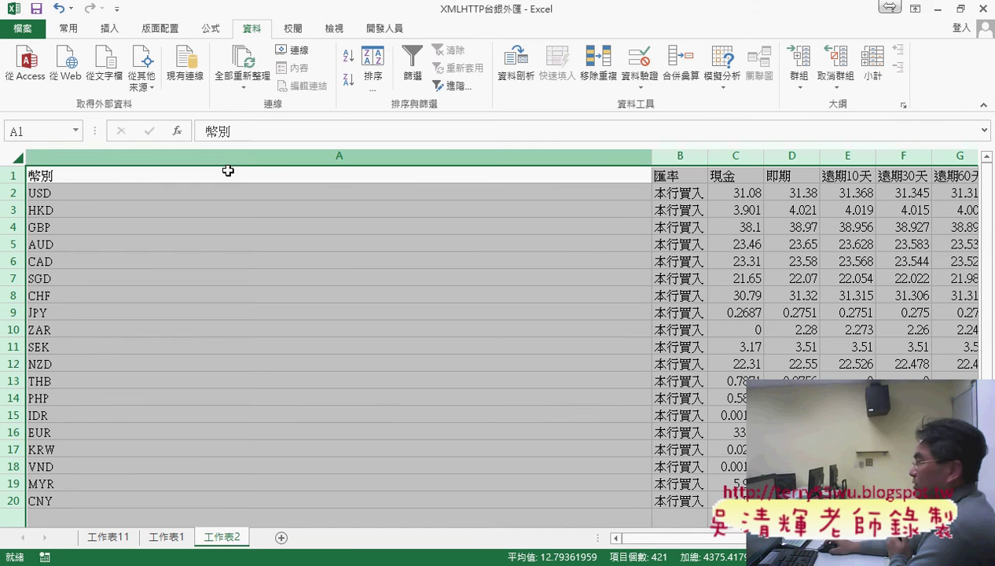
click(72, 30)
click(762, 72)
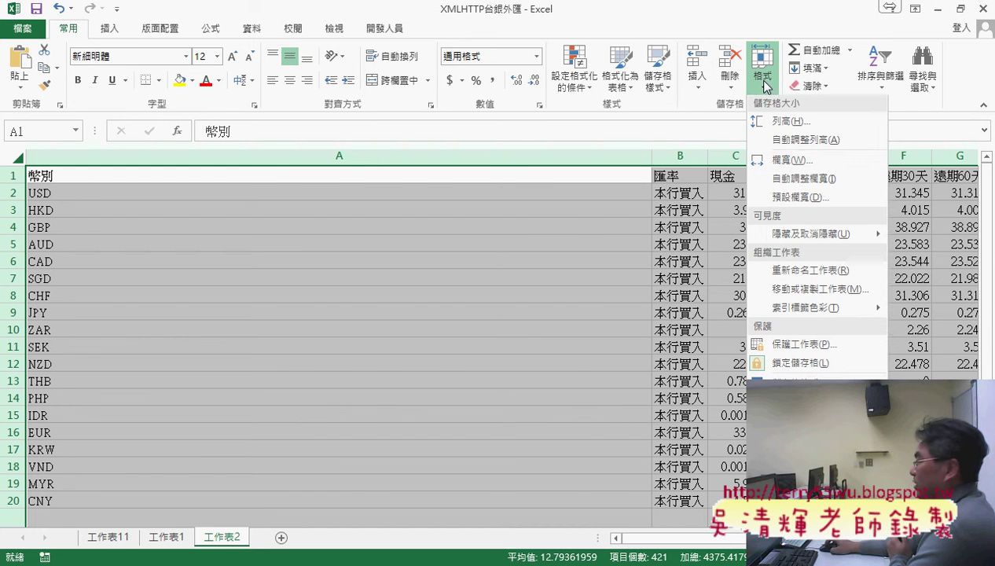
click(792, 180)
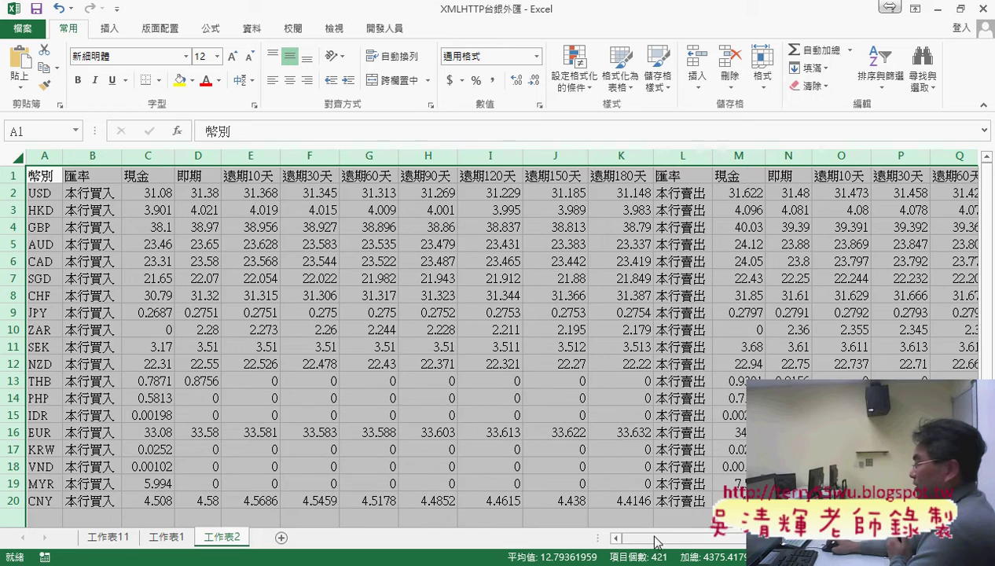
mouse_move(652, 537)
mouse_down()
mouse_move(708, 537)
mouse_move(639, 542)
mouse_up()
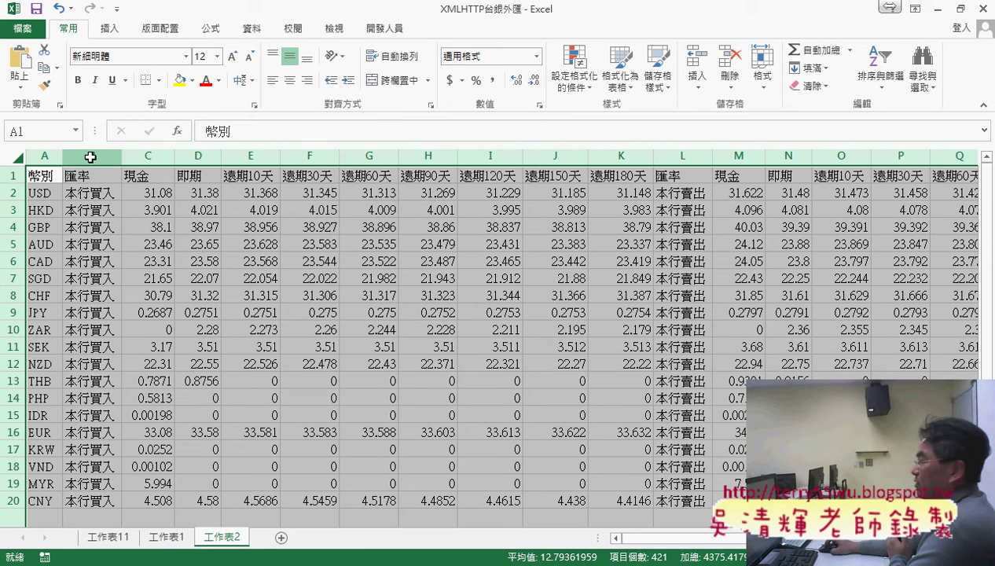
Select column B plus columns E through I, then return to the Google Docs code notes
click(91, 158)
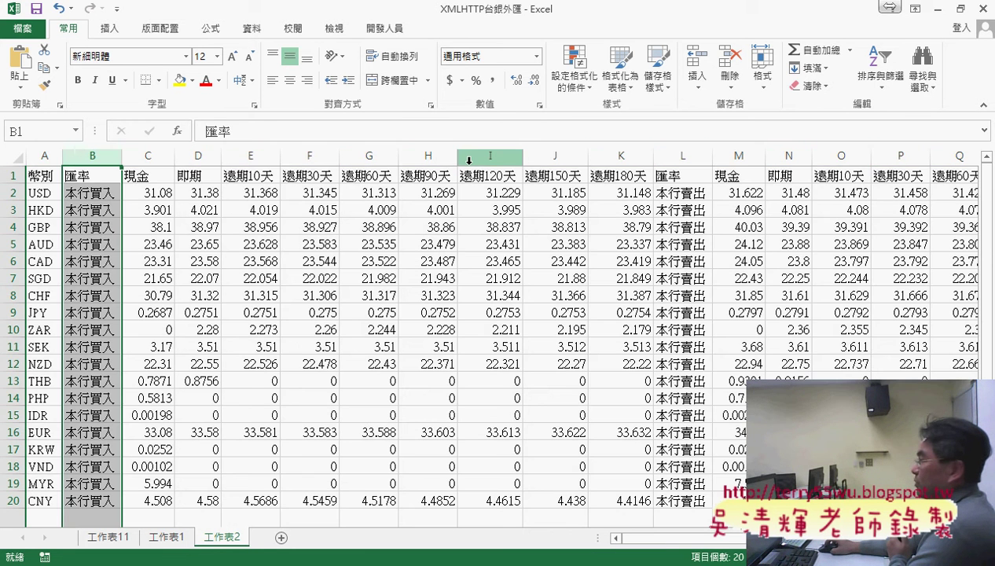
click(251, 157)
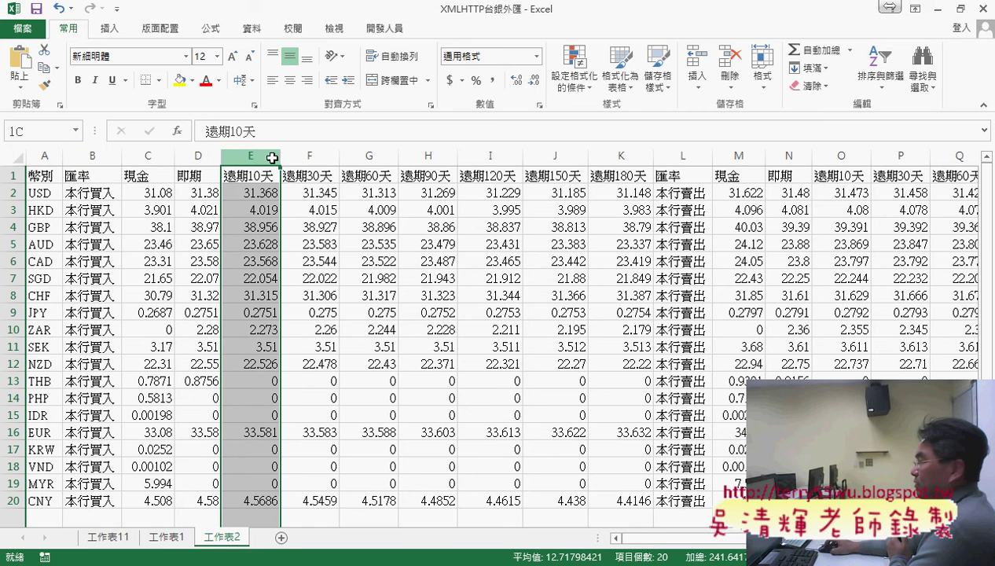
drag(272, 157, 487, 154)
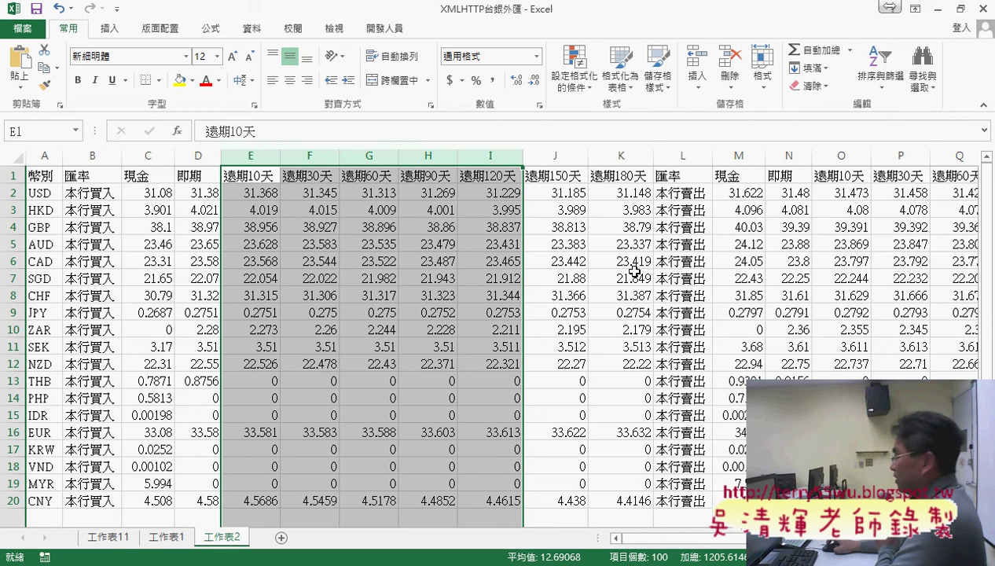
drag(723, 539, 742, 539)
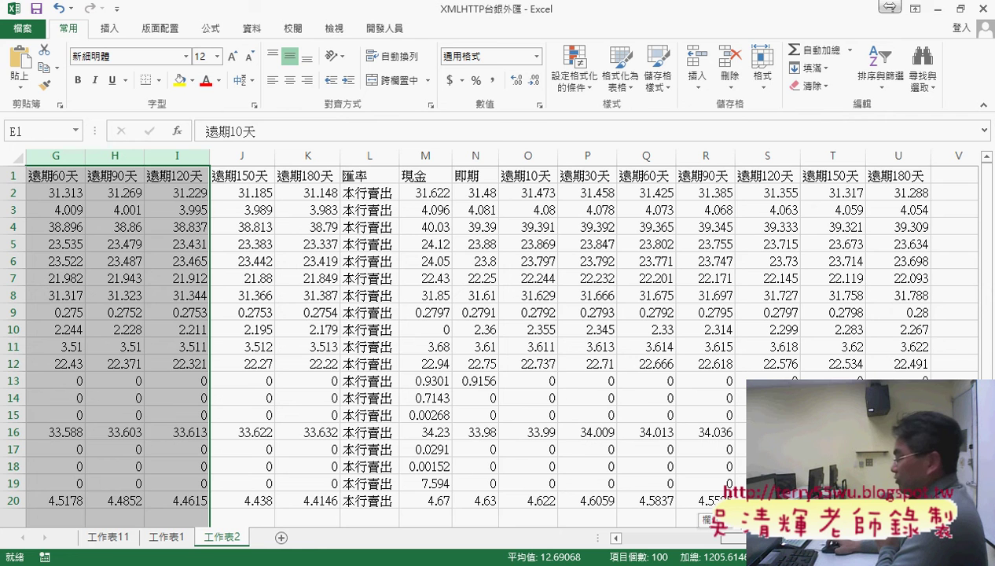
key(alt+Tab)
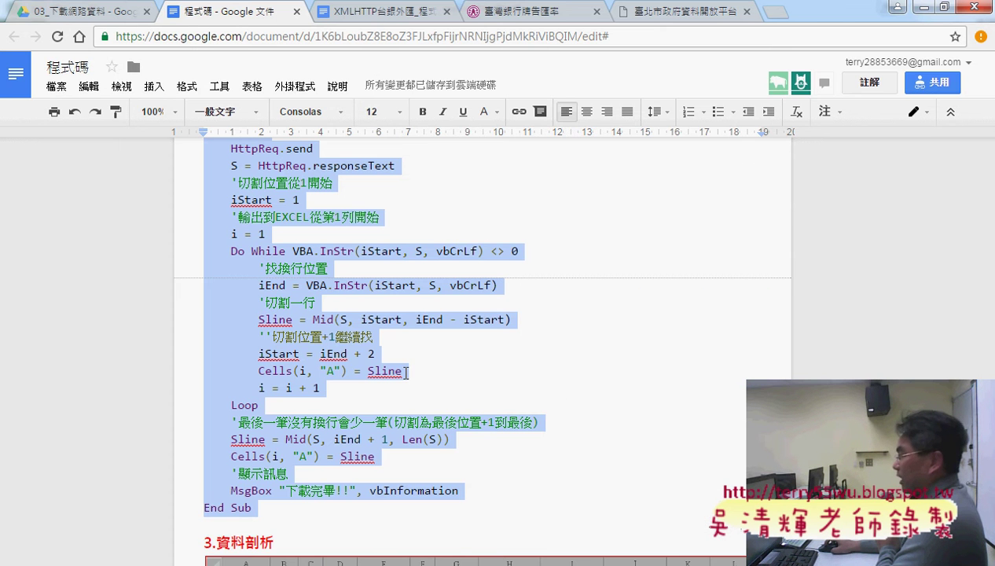
On the 臺灣銀行牌告匯率 page, bring up the link menu for the 下載文字檔 button
click(515, 11)
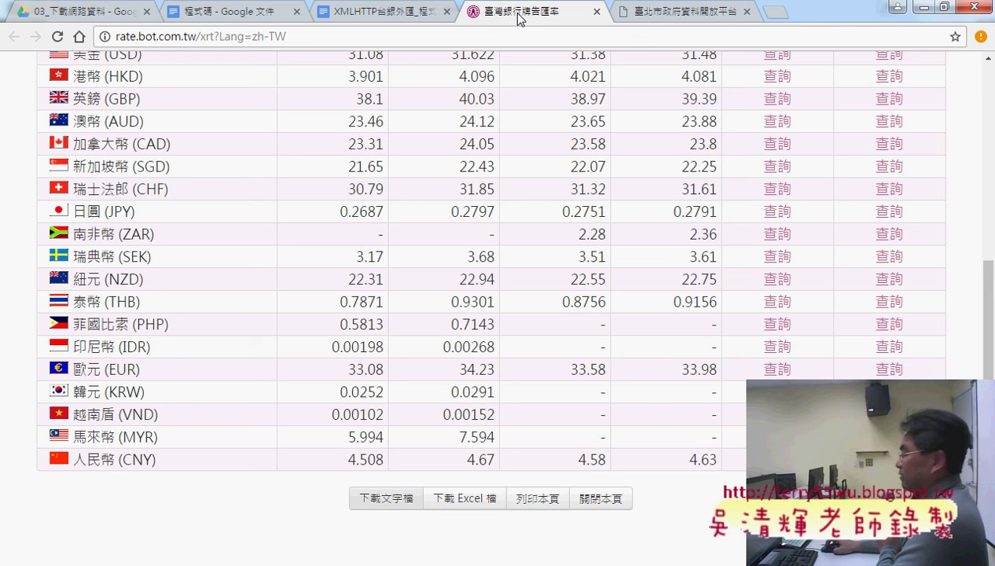
right_click(387, 508)
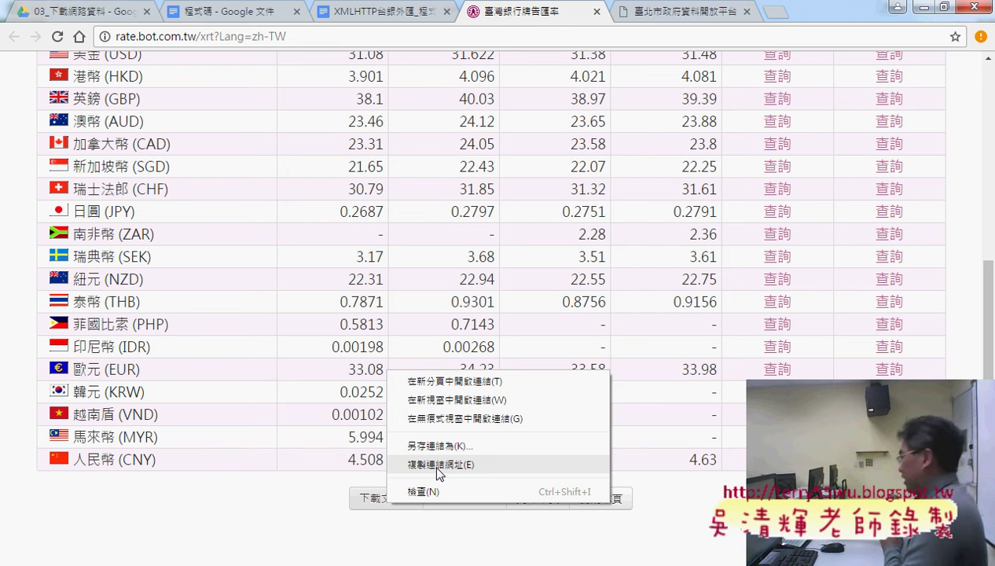